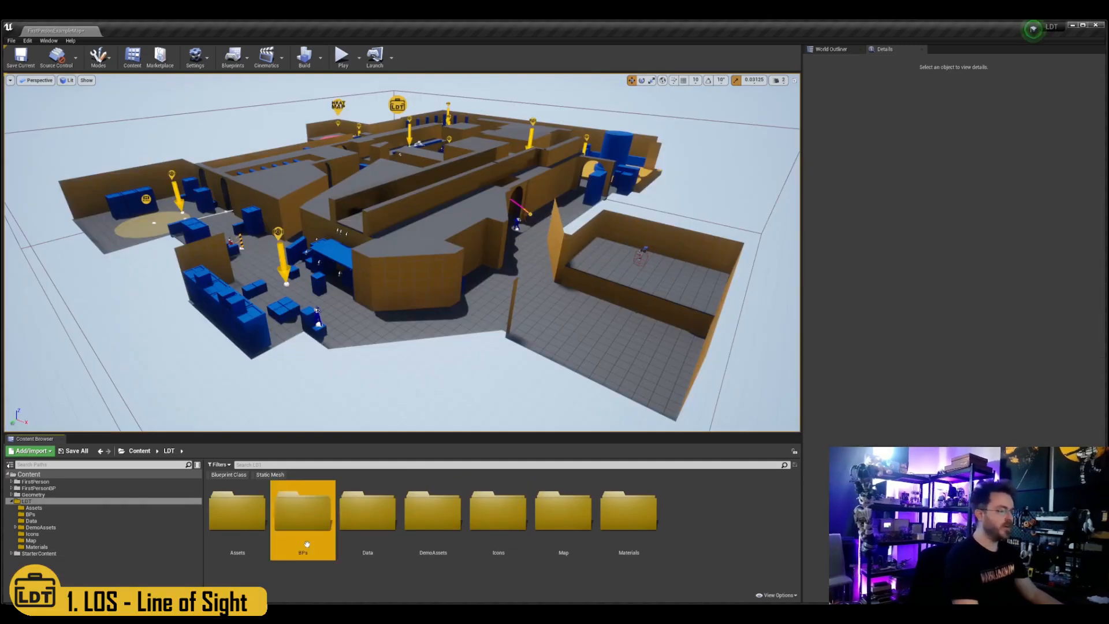
Place a BP_LDT_LOS_Model from the LDT BPs folder on the floor beside the large orange wall and ready it for rotation.
{"action": "double_click", "coordinate": [303, 511]}
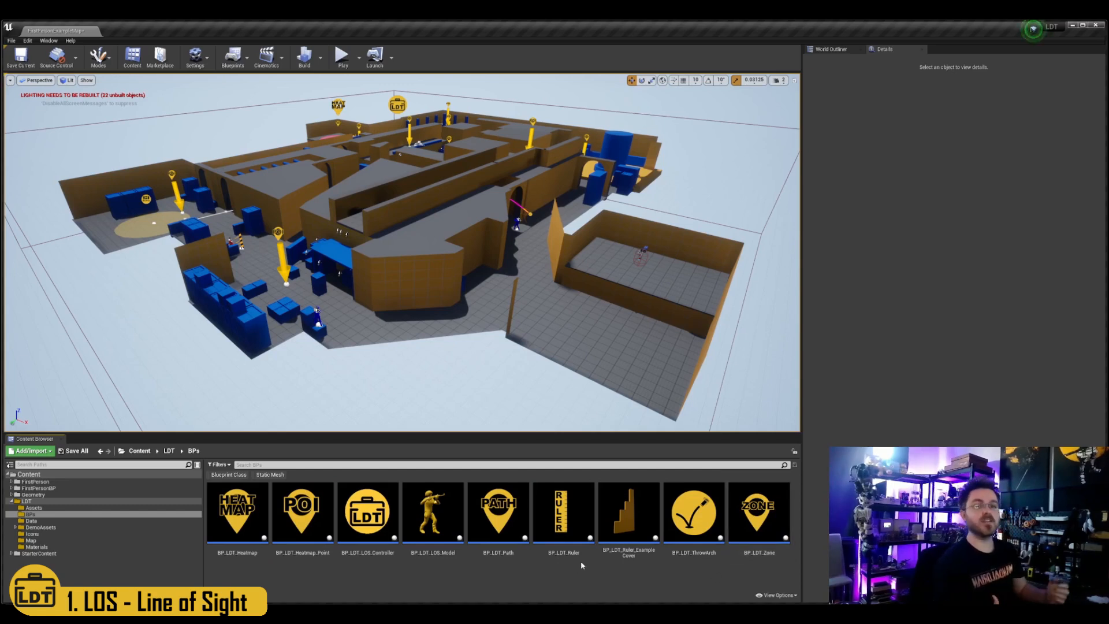
{"action": "key", "text": "w"}
{"action": "mouse_move", "coordinate": [523, 374]}
{"action": "right_mouse_down"}
{"action": "mouse_move", "coordinate": [477, 398]}
{"action": "mouse_move", "coordinate": [520, 395]}
{"action": "right_mouse_up"}
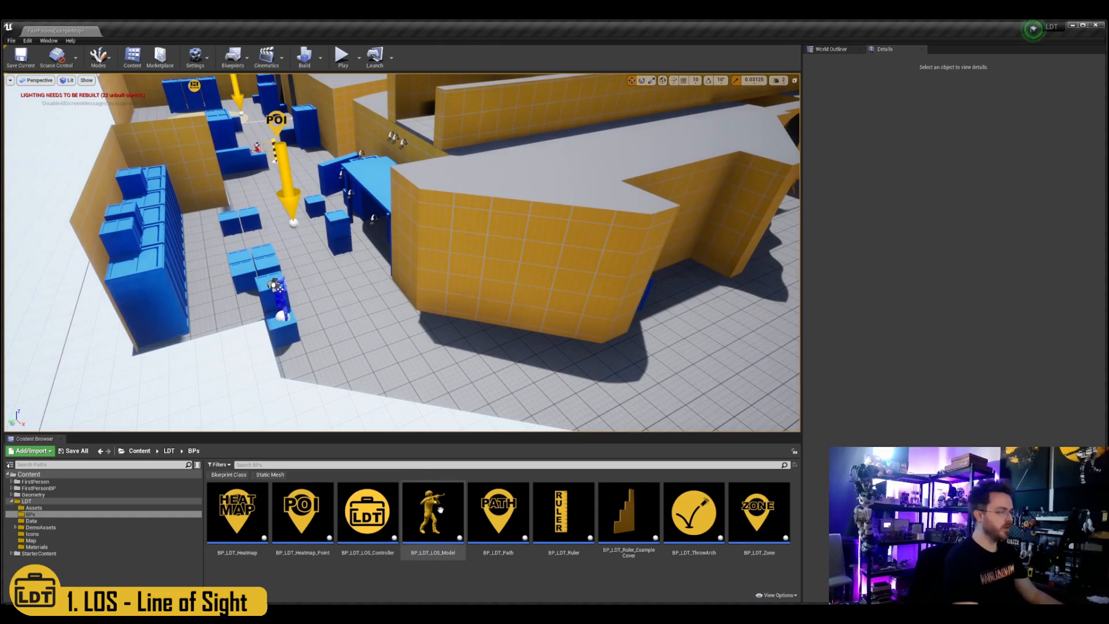
{"action": "left_click_drag", "start_coordinate": [449, 519], "coordinate": [428, 350]}
{"action": "key", "text": "f"}
{"action": "key", "text": "e"}
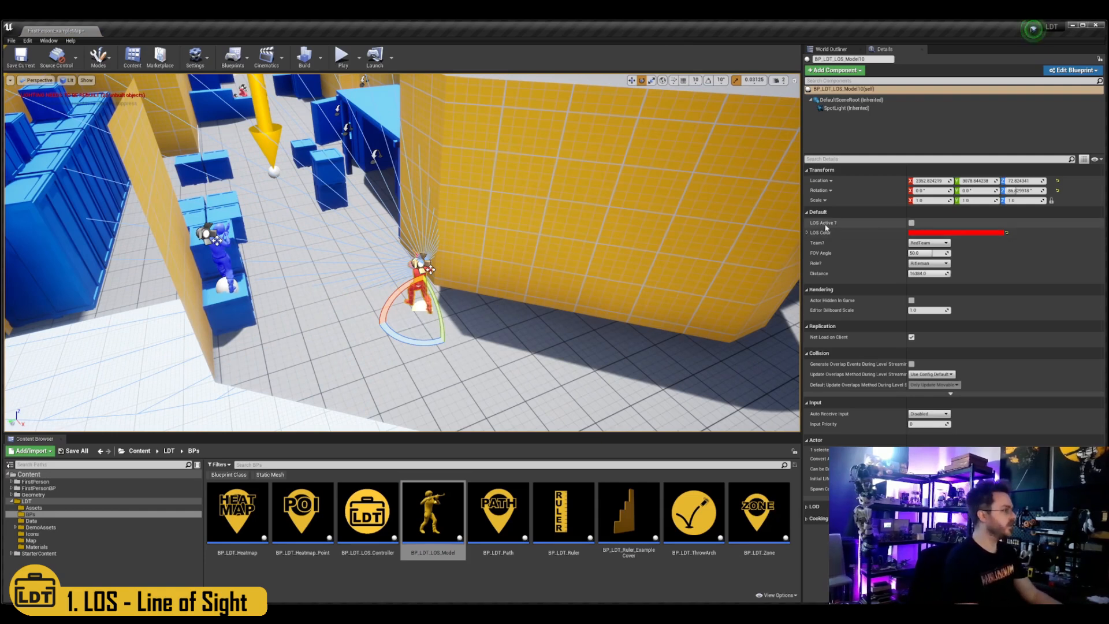
Activate the placed soldier model's line of sight and set its team to BlueTeam.
{"action": "left_click", "coordinate": [911, 222]}
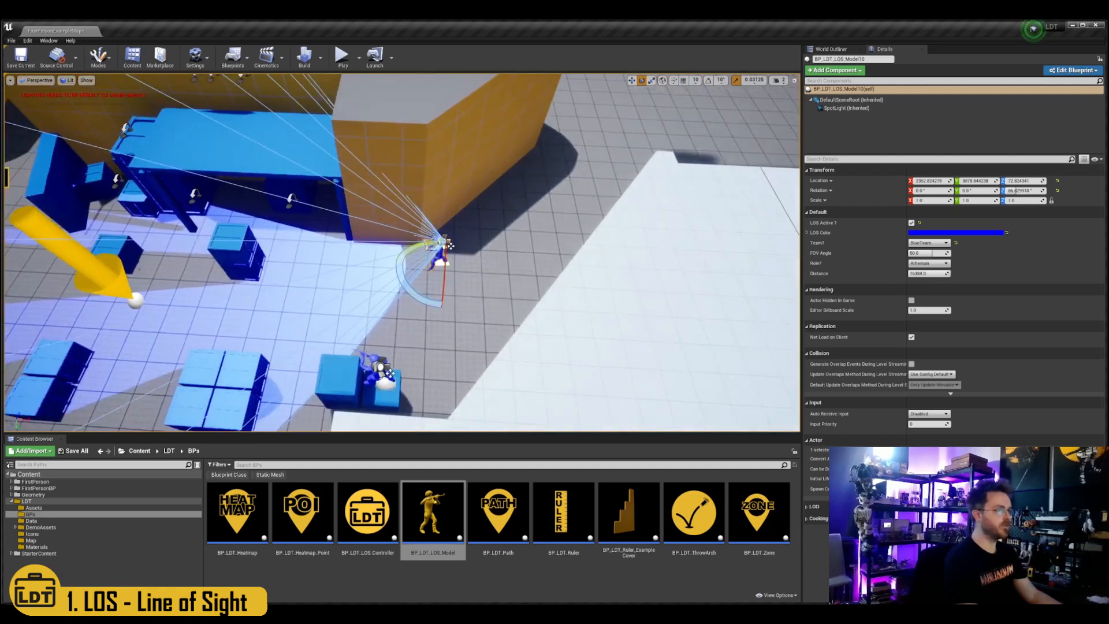
{"action": "mouse_move", "coordinate": [548, 283]}
{"action": "right_mouse_down"}
{"action": "mouse_move", "coordinate": [545, 293]}
{"action": "mouse_move", "coordinate": [548, 283]}
{"action": "right_mouse_up"}
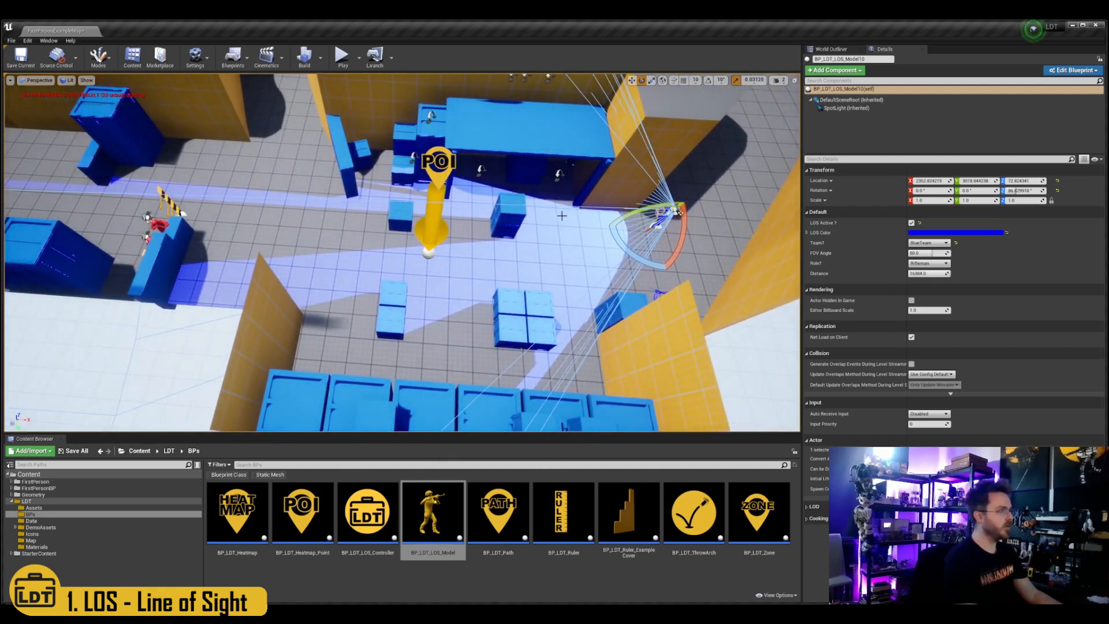
Examine the blue line-of-sight coverage over the crates and lane from above and from behind the soldier.
{"action": "right_click_drag", "start_coordinate": [211, 229], "coordinate": [173, 206]}
{"action": "key", "text": "s"}
{"action": "key", "text": "w"}
{"action": "key", "text": "s"}
{"action": "key", "text": "s"}
{"action": "key", "text": "w"}
{"action": "key", "text": "s"}
{"action": "key", "text": "a"}
{"action": "right_click_drag", "start_coordinate": [432, 234], "coordinate": [438, 231]}
{"action": "key", "text": "d"}
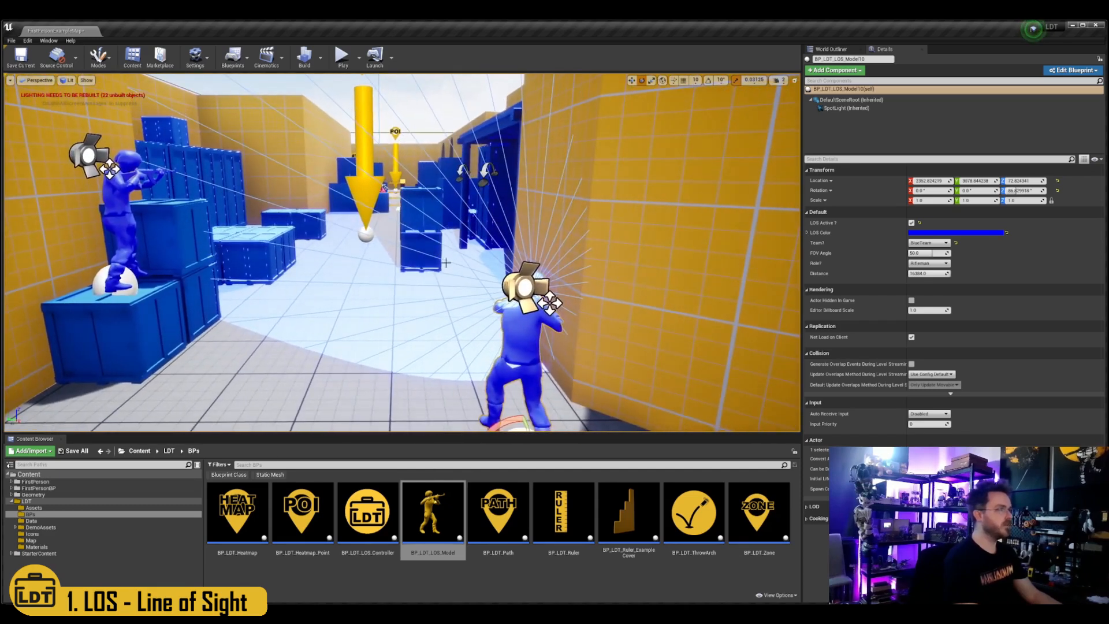
Hide the editor icons and move the blue soldier slightly back along the Y axis, away from the crates.
{"action": "right_click_drag", "start_coordinate": [495, 358], "coordinate": [495, 358]}
{"action": "key", "text": "s"}
{"action": "key", "text": "g"}
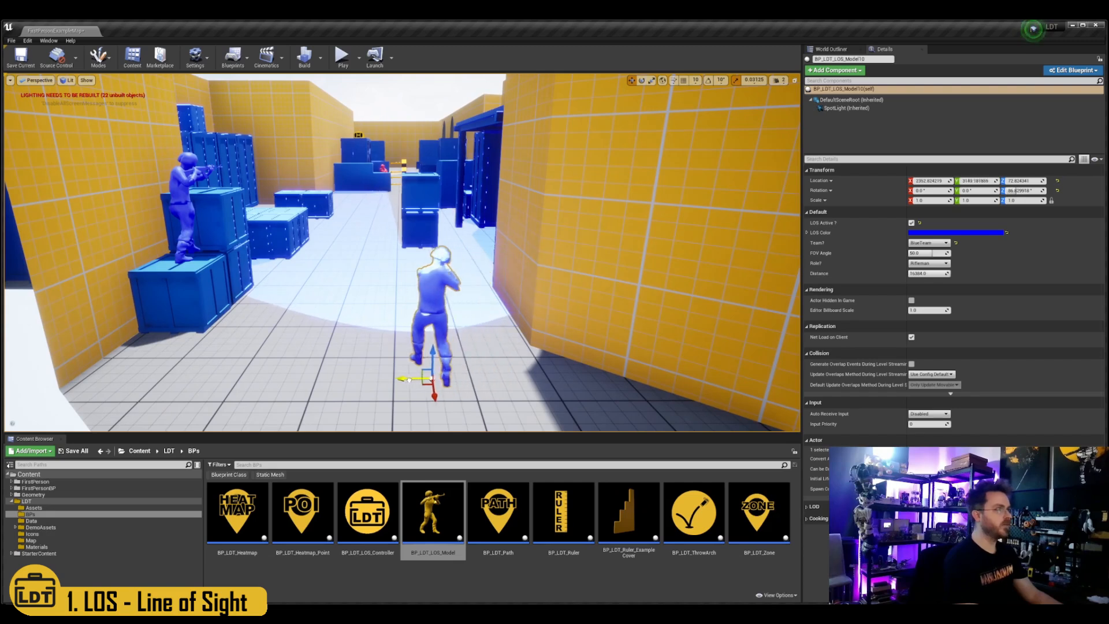
{"action": "right_click_drag", "start_coordinate": [393, 378], "coordinate": [457, 410]}
{"action": "key", "text": "s"}
Examine how the blue line of sight reaches the red soldiers behind the barricade, up close and from overhead.
{"action": "key", "text": "a"}
{"action": "right_click_drag", "start_coordinate": [368, 244], "coordinate": [276, 250]}
{"action": "key", "text": "w"}
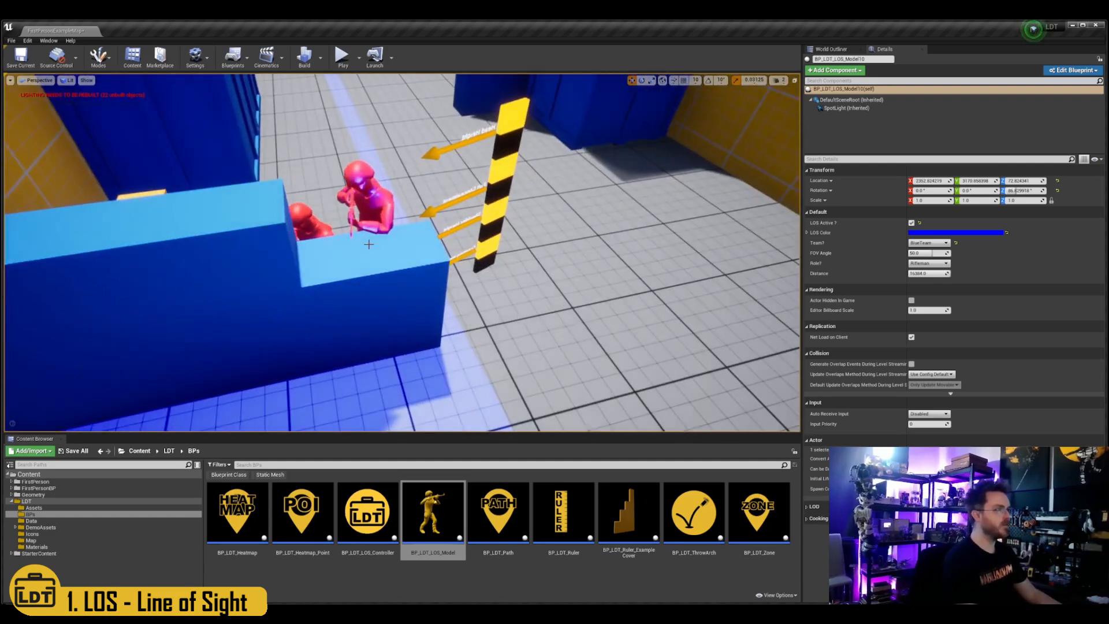
{"action": "key", "text": "d"}
{"action": "right_click_drag", "start_coordinate": [369, 244], "coordinate": [83, 261]}
{"action": "key", "text": "s"}
{"action": "key", "text": "w"}
{"action": "key", "text": "d"}
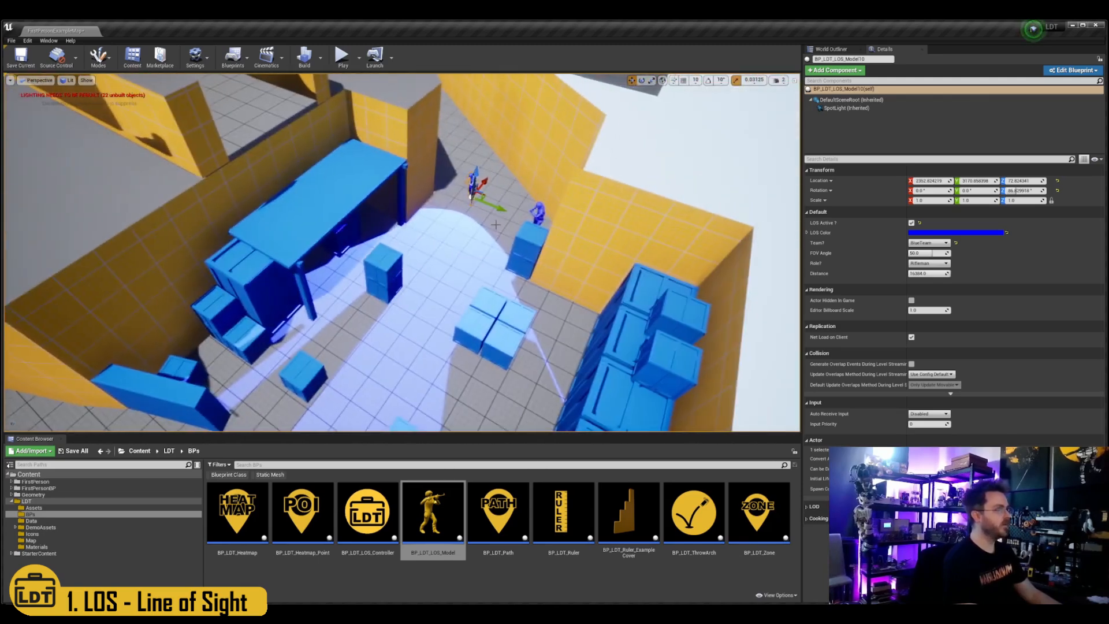
{"action": "key", "text": "d"}
{"action": "right_click_drag", "start_coordinate": [496, 225], "coordinate": [354, 236]}
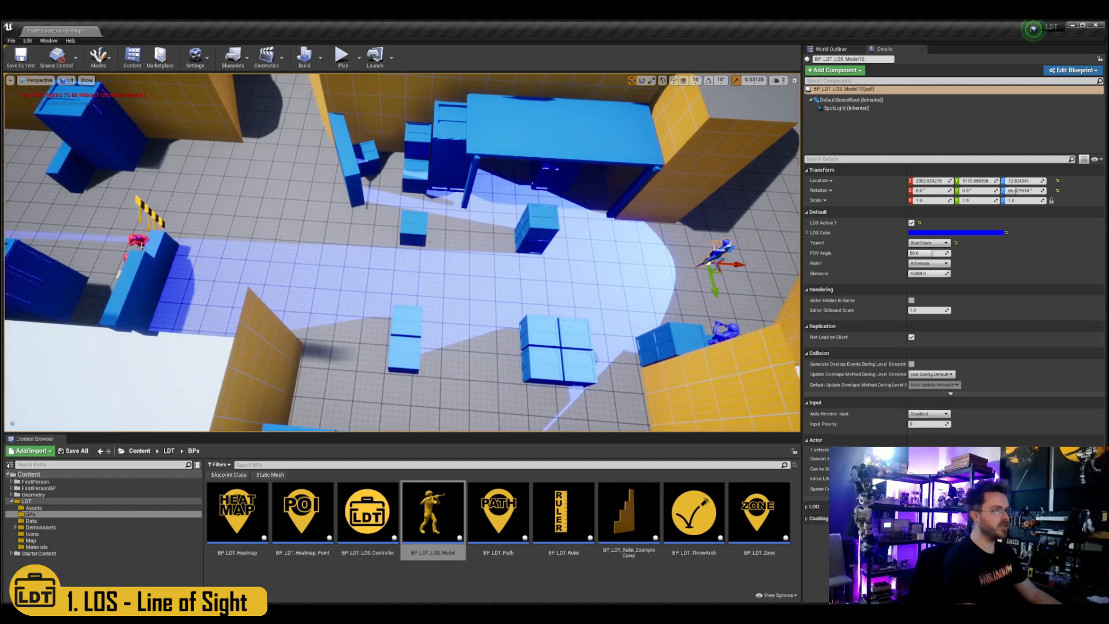
Activate the line of sight of the red soldier behind the barricade and clear the selection.
{"action": "left_click", "coordinate": [137, 241]}
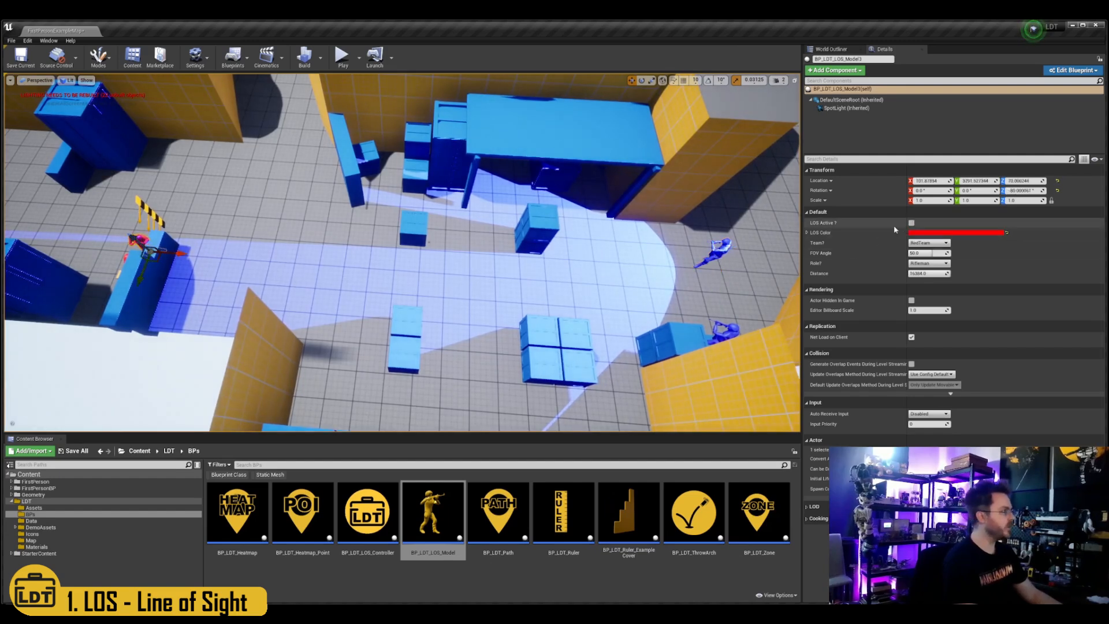
{"action": "left_click", "coordinate": [911, 223]}
{"action": "key", "text": "Escape"}
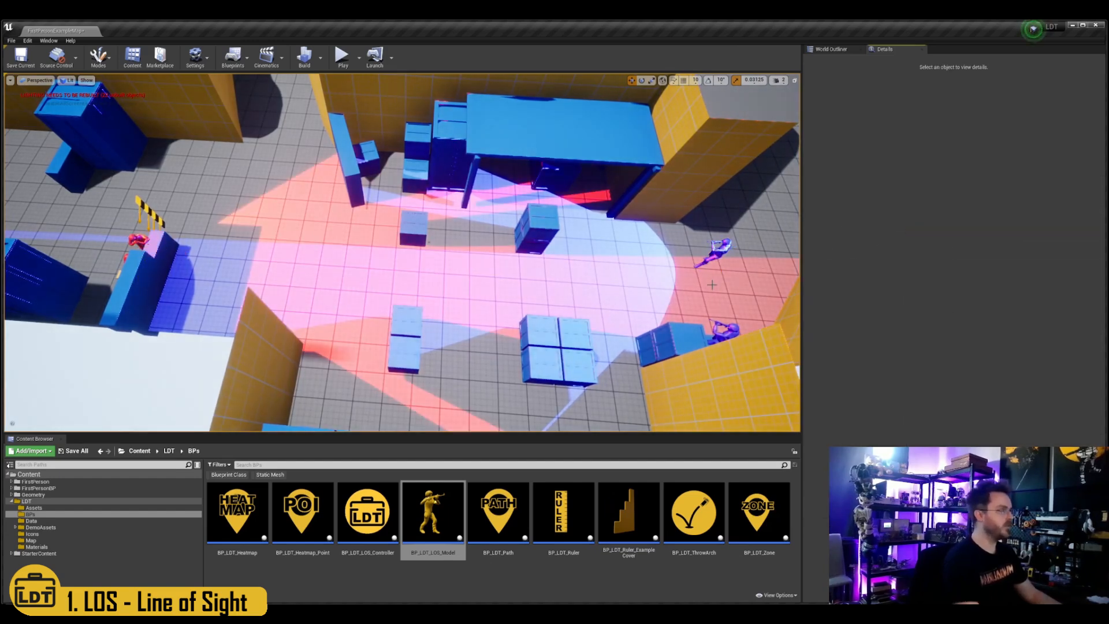
Move the blue soldier forward to the crate near the covered structure and rotate it to look down the lane.
{"action": "left_click", "coordinate": [721, 250]}
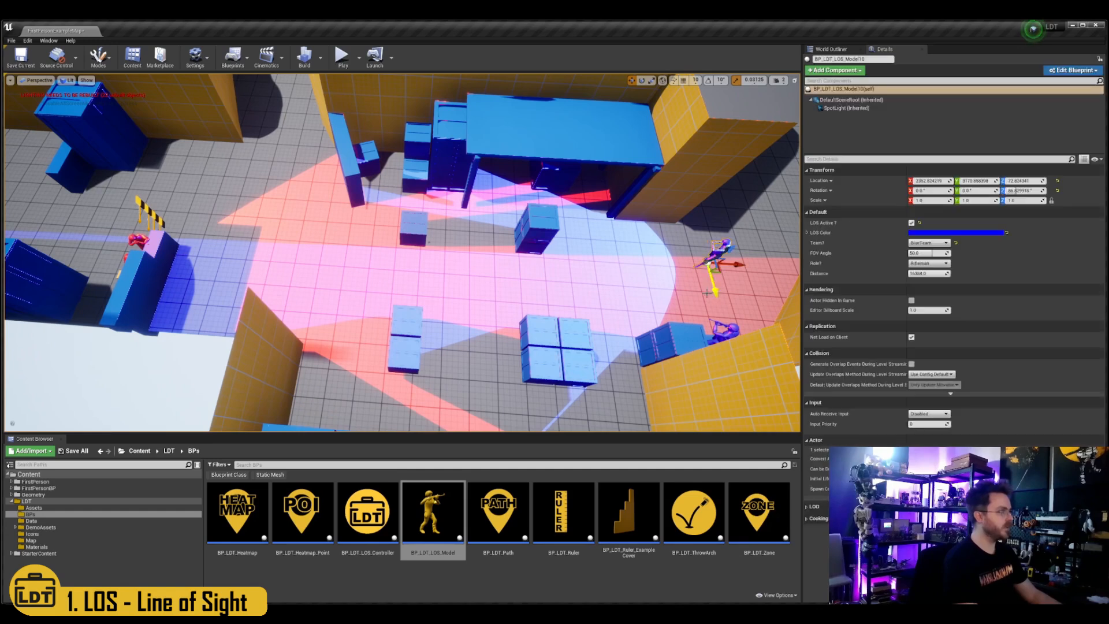
{"action": "left_click_drag", "start_coordinate": [710, 288], "coordinate": [577, 226]}
{"action": "right_click_drag", "start_coordinate": [577, 225], "coordinate": [404, 230]}
{"action": "key", "text": "e"}
{"action": "left_click_drag", "start_coordinate": [464, 420], "coordinate": [478, 427]}
{"action": "right_click_drag", "start_coordinate": [479, 427], "coordinate": [514, 320]}
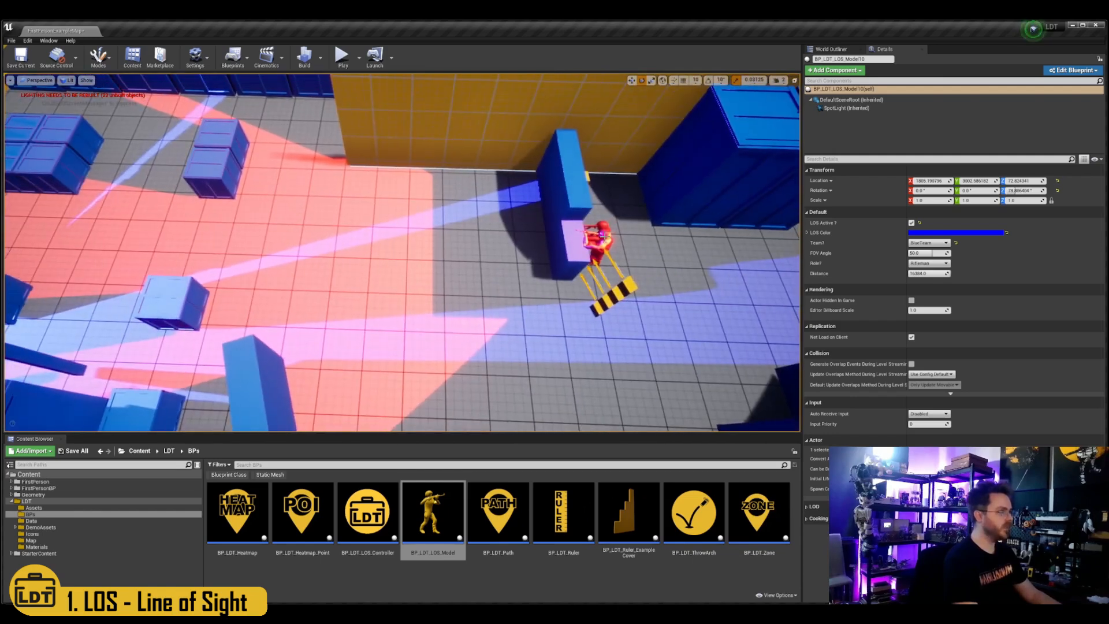
Reposition the active red soldier behind the low barricade beside the ruler, then clear the selection.
{"action": "right_click_drag", "start_coordinate": [605, 237], "coordinate": [604, 239]}
{"action": "key", "text": "w"}
{"action": "left_click_drag", "start_coordinate": [105, 309], "coordinate": [109, 293]}
{"action": "right_click_drag", "start_coordinate": [109, 294], "coordinate": [243, 343]}
{"action": "key", "text": "w"}
{"action": "key", "text": "s"}
{"action": "left_click", "coordinate": [392, 367]}
{"action": "key", "text": "e"}
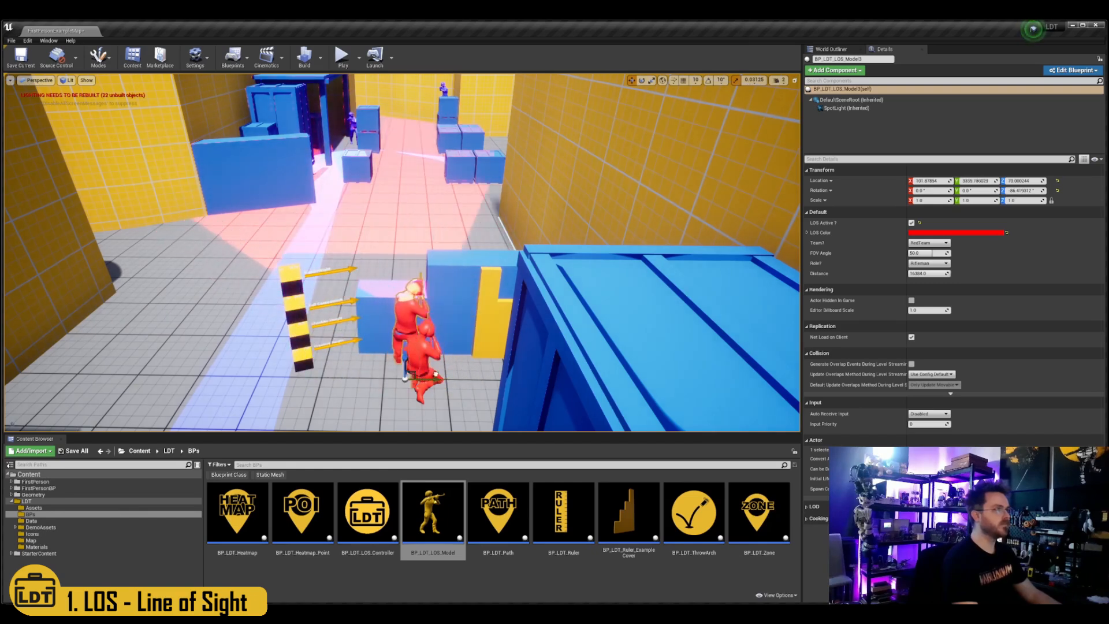
{"action": "key", "text": "Escape"}
With the LDT controller, toggle the blue team's and all lines of sight, leave only the red team's on, and hide editor icons.
{"action": "mouse_move", "coordinate": [408, 376]}
{"action": "right_mouse_down"}
{"action": "mouse_move", "coordinate": [431, 379]}
{"action": "mouse_move", "coordinate": [421, 318]}
{"action": "mouse_move", "coordinate": [425, 390]}
{"action": "mouse_move", "coordinate": [517, 393]}
{"action": "mouse_move", "coordinate": [503, 401]}
{"action": "mouse_move", "coordinate": [612, 424]}
{"action": "mouse_move", "coordinate": [776, 423]}
{"action": "mouse_move", "coordinate": [761, 253]}
{"action": "right_mouse_up"}
{"action": "mouse_move", "coordinate": [664, 326]}
{"action": "right_mouse_down"}
{"action": "mouse_move", "coordinate": [646, 393]}
{"action": "mouse_move", "coordinate": [665, 325]}
{"action": "right_mouse_up"}
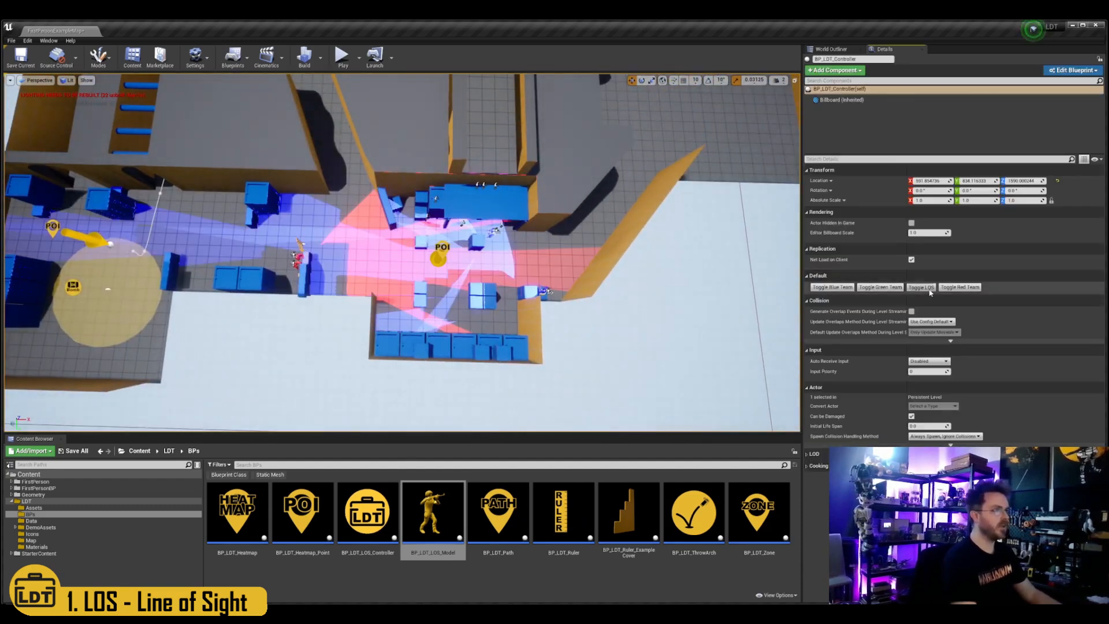
{"action": "left_click", "coordinate": [836, 287]}
{"action": "left_click", "coordinate": [839, 289]}
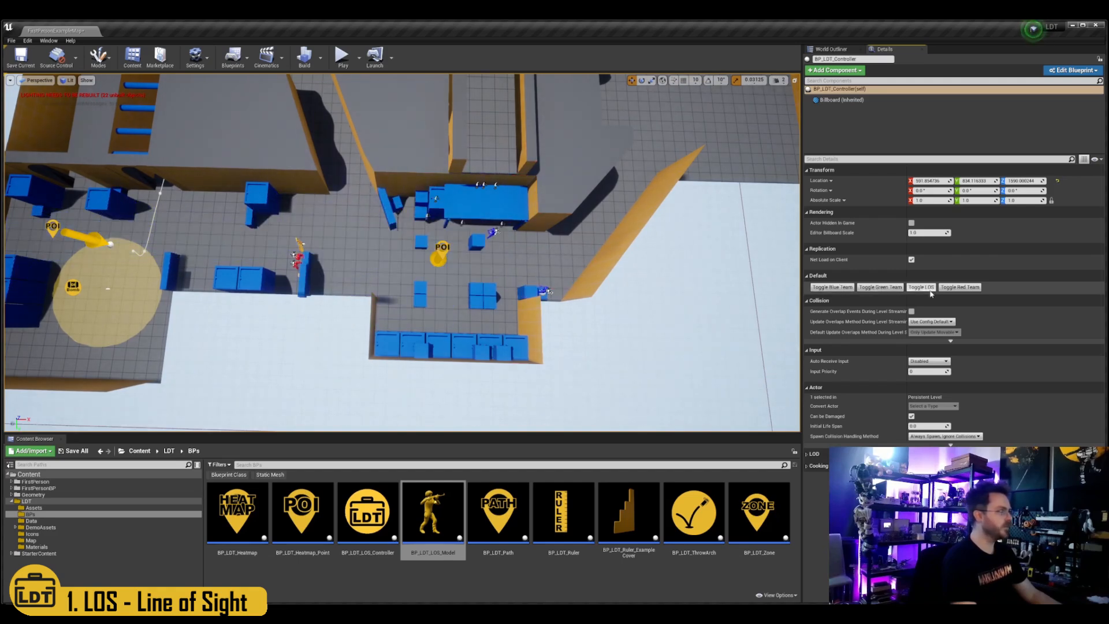
{"action": "left_click", "coordinate": [956, 287]}
{"action": "mouse_move", "coordinate": [618, 231]}
{"action": "right_mouse_down"}
{"action": "mouse_move", "coordinate": [617, 173]}
{"action": "mouse_move", "coordinate": [624, 231]}
{"action": "mouse_move", "coordinate": [614, 234]}
{"action": "mouse_move", "coordinate": [631, 234]}
{"action": "right_mouse_up"}
{"action": "right_click_drag", "start_coordinate": [688, 289], "coordinate": [688, 289]}
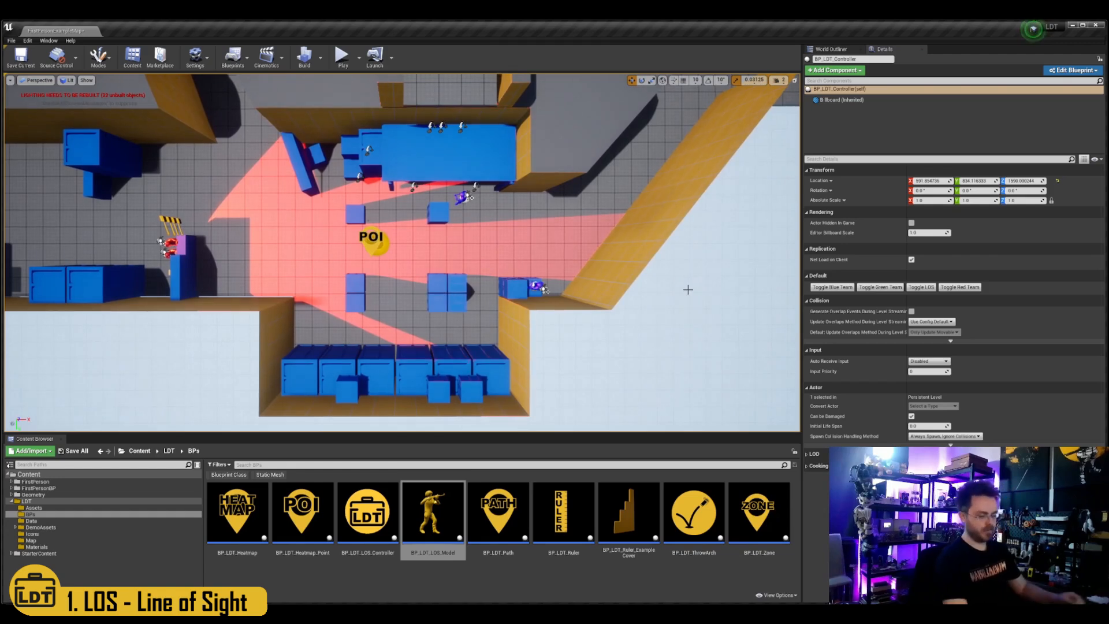
{"action": "key", "text": "g"}
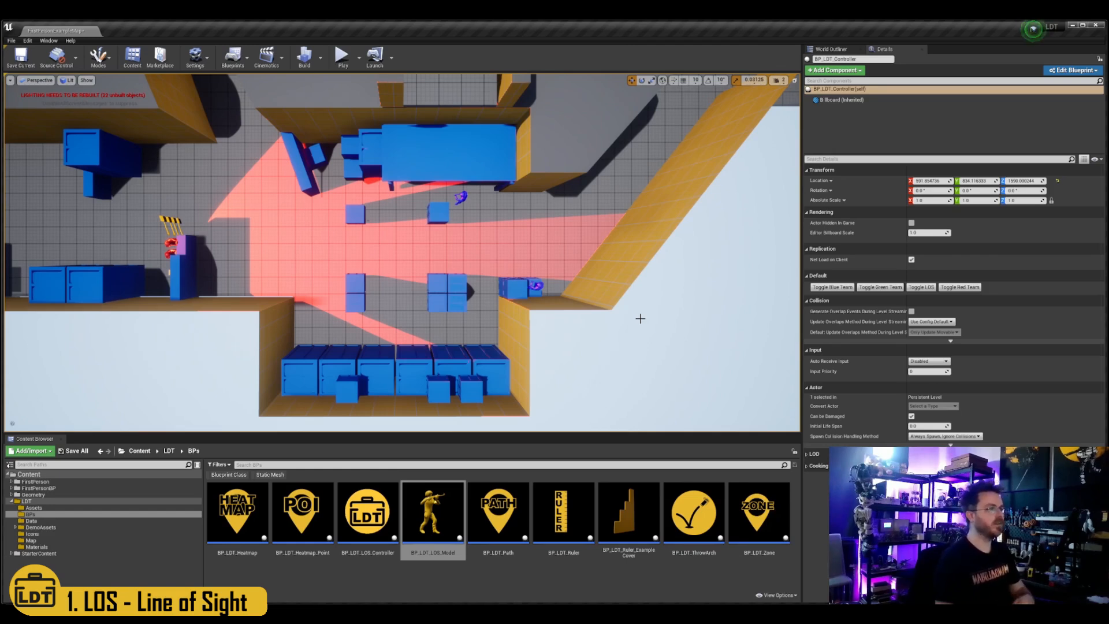
Select the BP_LDT_Heatmap blueprint asset and bring the editor icons back across the level overview.
{"action": "right_click_drag", "start_coordinate": [422, 265], "coordinate": [404, 231]}
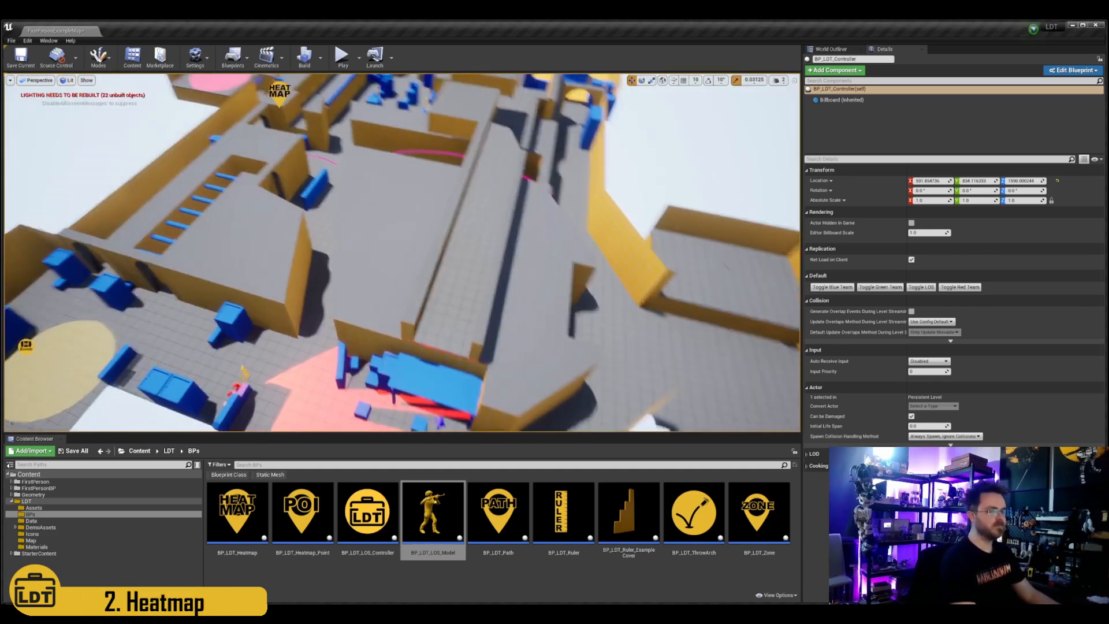
{"action": "key", "text": "s"}
{"action": "right_click_drag", "start_coordinate": [451, 357], "coordinate": [456, 358]}
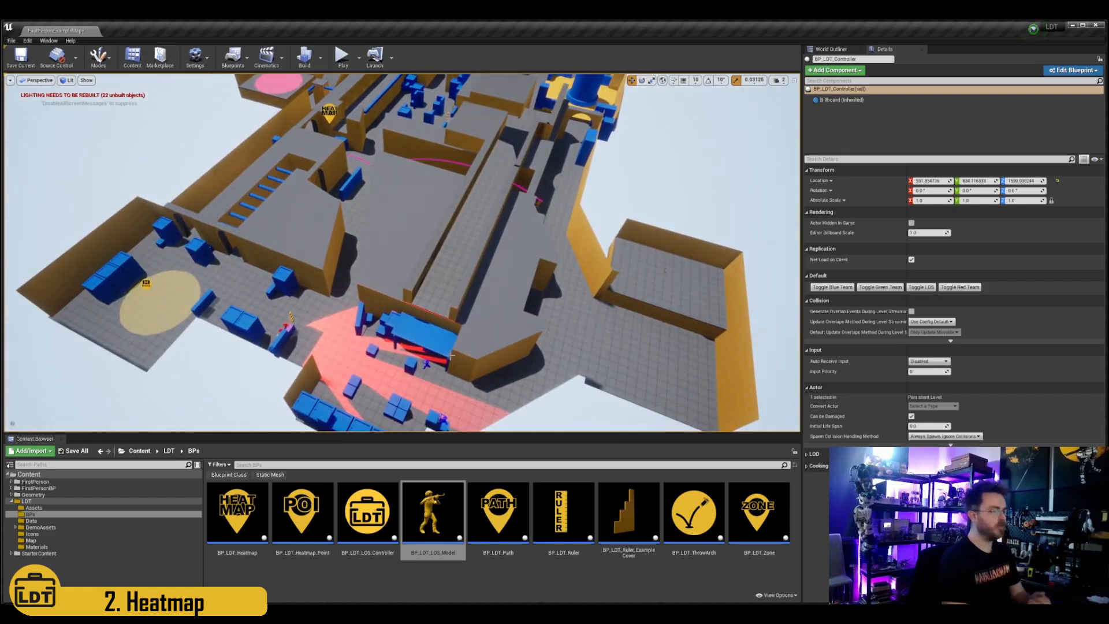
{"action": "left_click", "coordinate": [237, 511]}
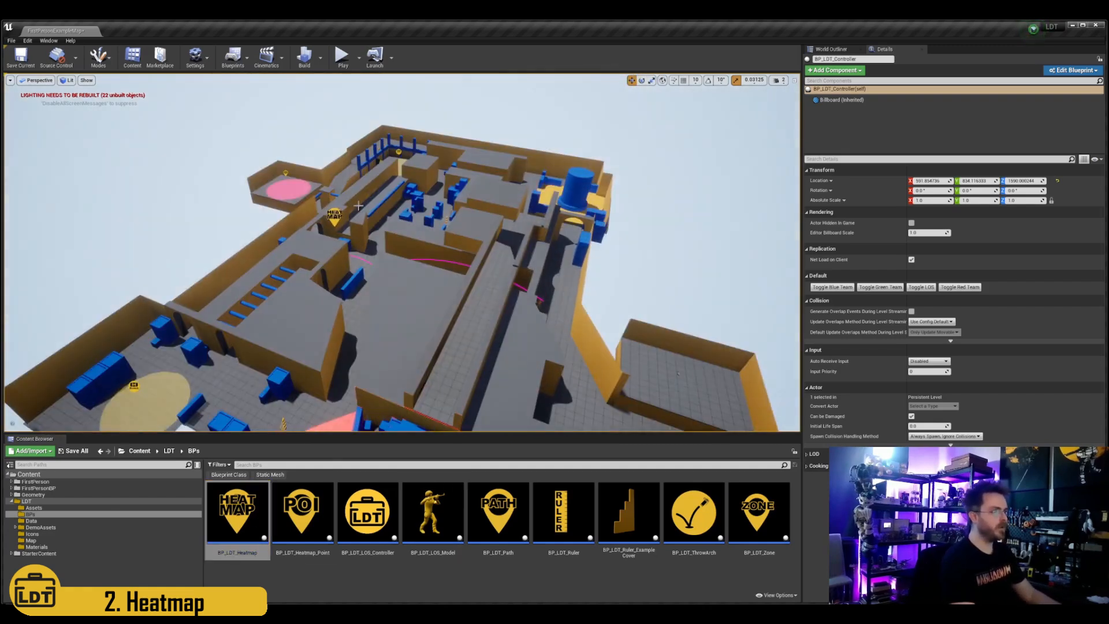
{"action": "right_click_drag", "start_coordinate": [339, 217], "coordinate": [354, 257]}
{"action": "key", "text": "g"}
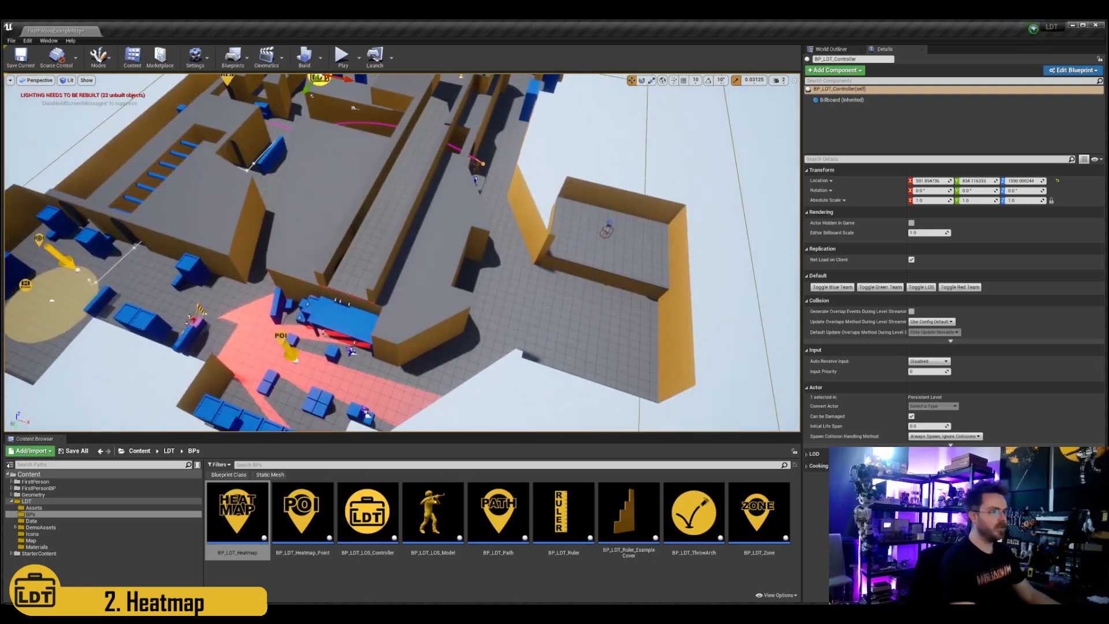
Place a BP_LDT_Heatmap_Point on the floor of the empty outer room next to the walled enclosure.
{"action": "right_click_drag", "start_coordinate": [61, 272], "coordinate": [86, 268]}
{"action": "key", "text": "w"}
{"action": "left_click_drag", "start_coordinate": [299, 509], "coordinate": [483, 350]}
{"action": "right_click_drag", "start_coordinate": [483, 350], "coordinate": [549, 384]}
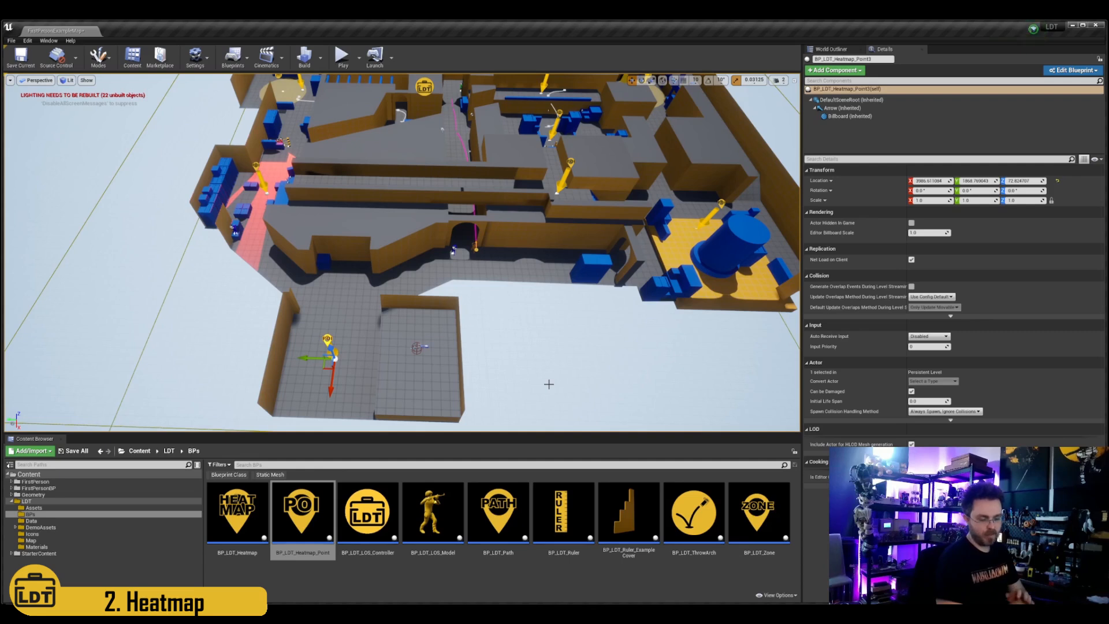
{"action": "key", "text": "s"}
{"action": "right_click_drag", "start_coordinate": [549, 384], "coordinate": [393, 234]}
{"action": "key", "text": "a"}
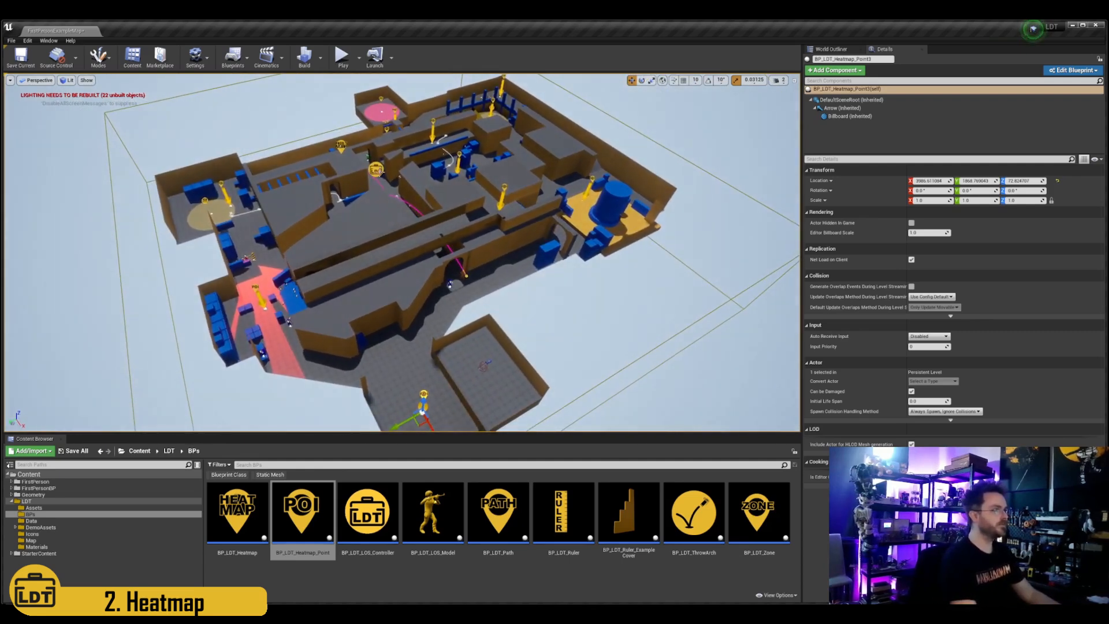
Select the heatmap actor in the level, generate the heatmap with debug lines, and hide the editor icons.
{"action": "left_click", "coordinate": [342, 146]}
{"action": "key", "text": "w"}
{"action": "right_click_drag", "start_coordinate": [342, 147], "coordinate": [373, 166]}
{"action": "key", "text": "s"}
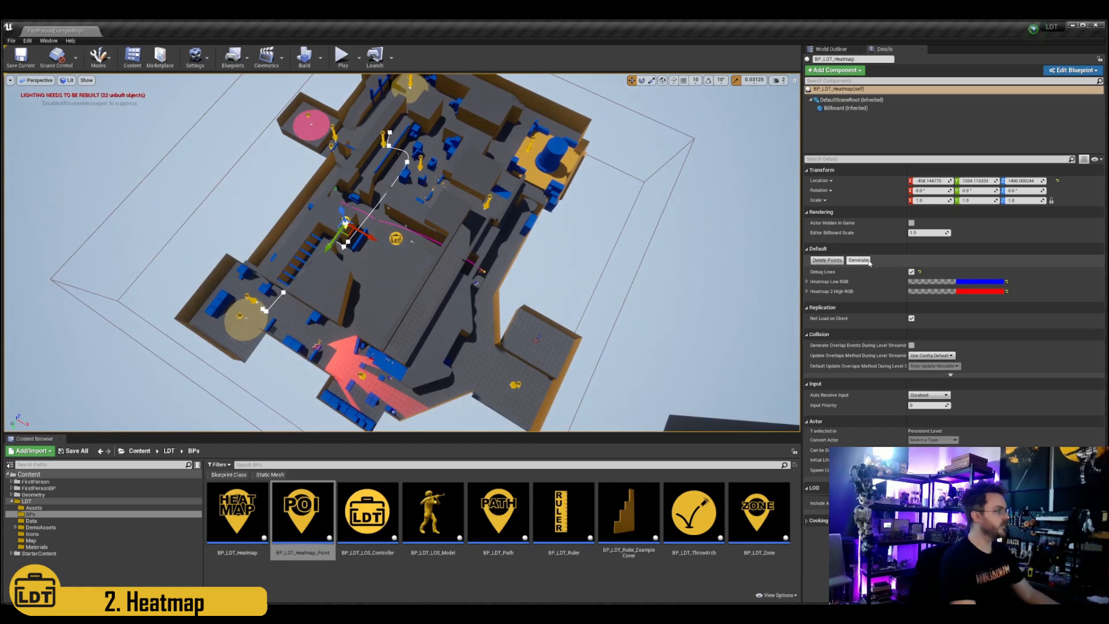
{"action": "right_click_drag", "start_coordinate": [506, 313], "coordinate": [508, 314]}
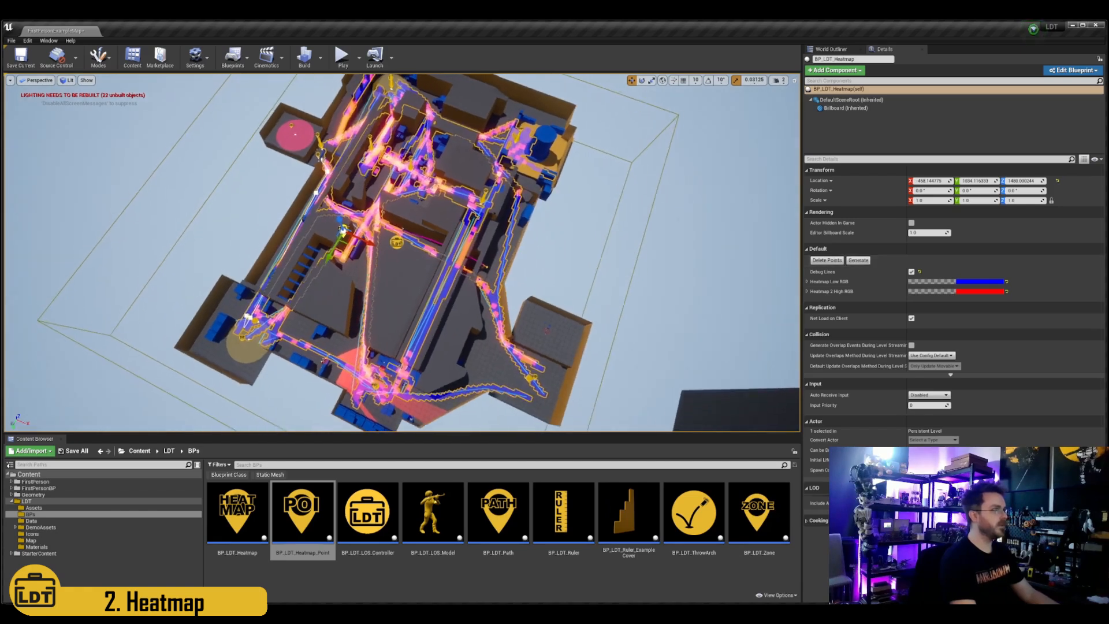
{"action": "key", "text": "g"}
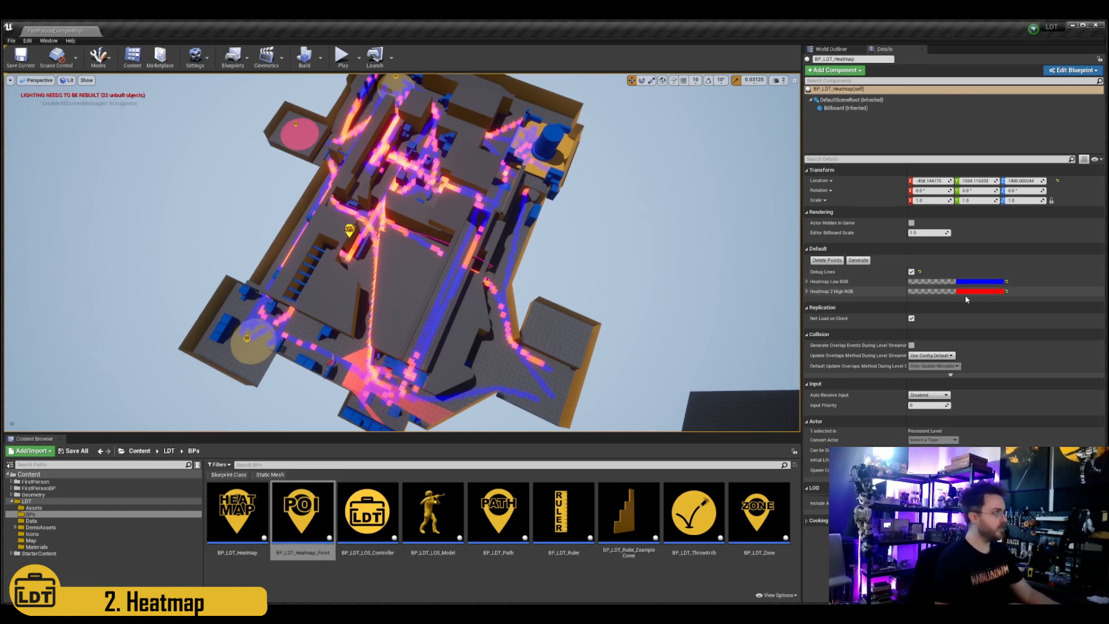
Turn off Debug Lines on the heatmap actor and generate the heatmap again.
{"action": "left_click", "coordinate": [911, 272]}
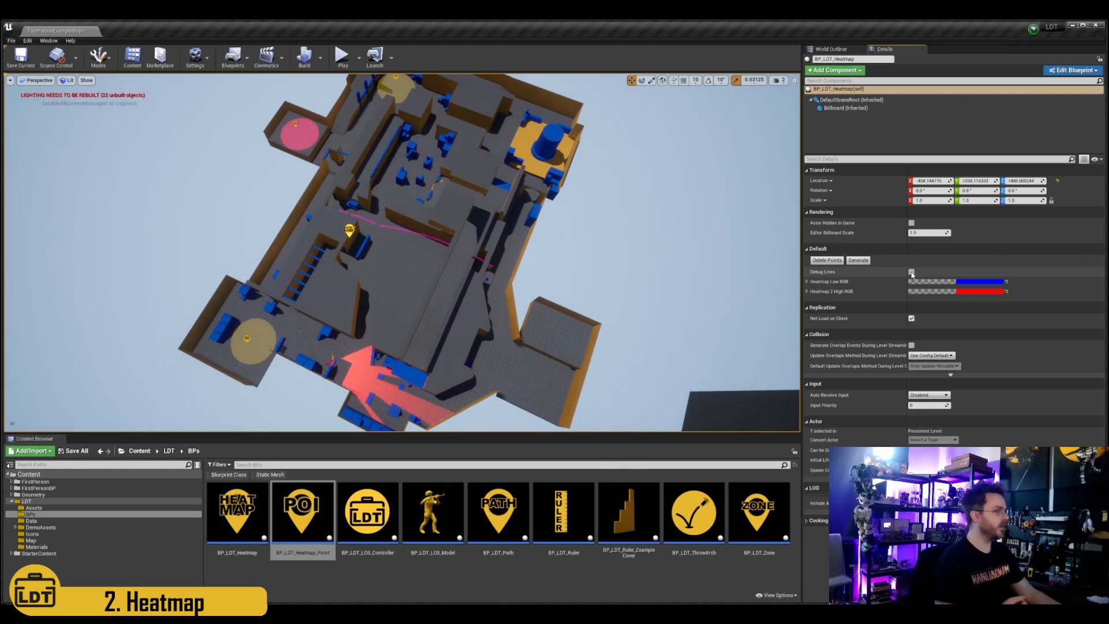
{"action": "left_click", "coordinate": [911, 272]}
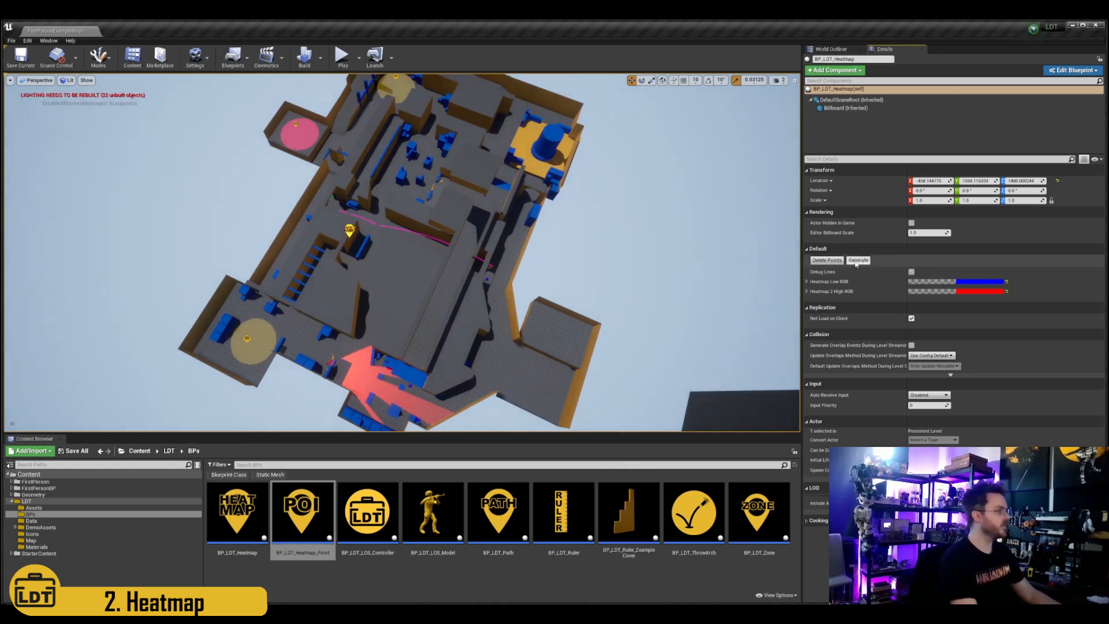
{"action": "mouse_move", "coordinate": [491, 271]}
{"action": "right_mouse_down"}
{"action": "mouse_move", "coordinate": [346, 267]}
{"action": "mouse_move", "coordinate": [506, 267]}
{"action": "mouse_move", "coordinate": [476, 255]}
{"action": "right_mouse_up"}
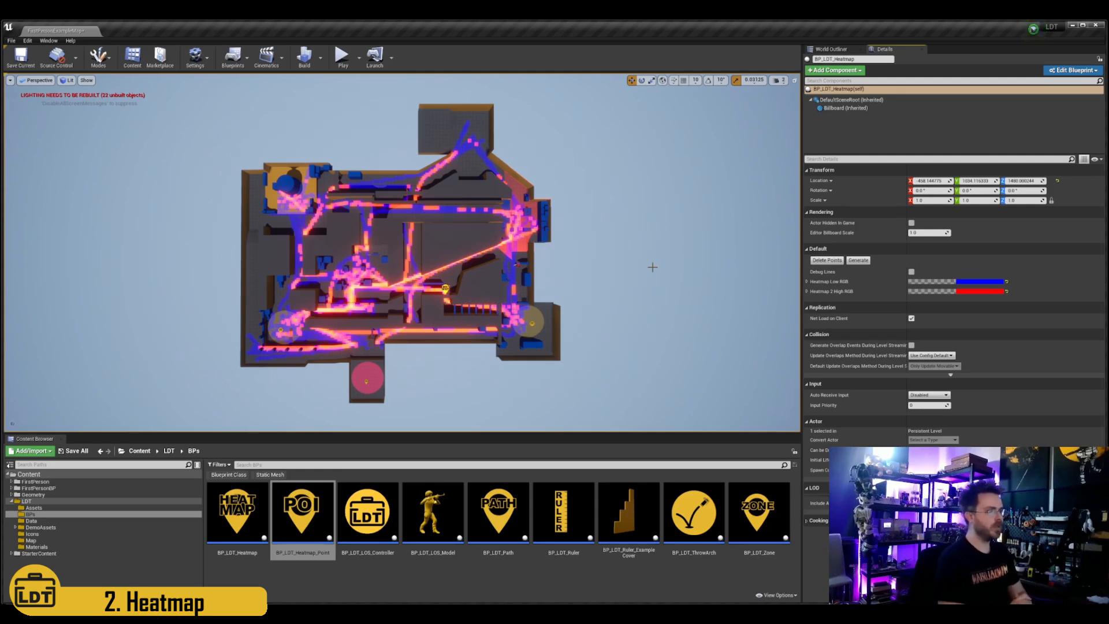
Show the editor icons and set the Direction of the nav link proxy on the ledge above the crates to Right to Left.
{"action": "right_click_drag", "start_coordinate": [658, 266], "coordinate": [388, 190]}
{"action": "key", "text": "d"}
{"action": "key", "text": "w"}
{"action": "key", "text": "w"}
{"action": "key", "text": "w"}
{"action": "key", "text": "g"}
{"action": "key", "text": "w"}
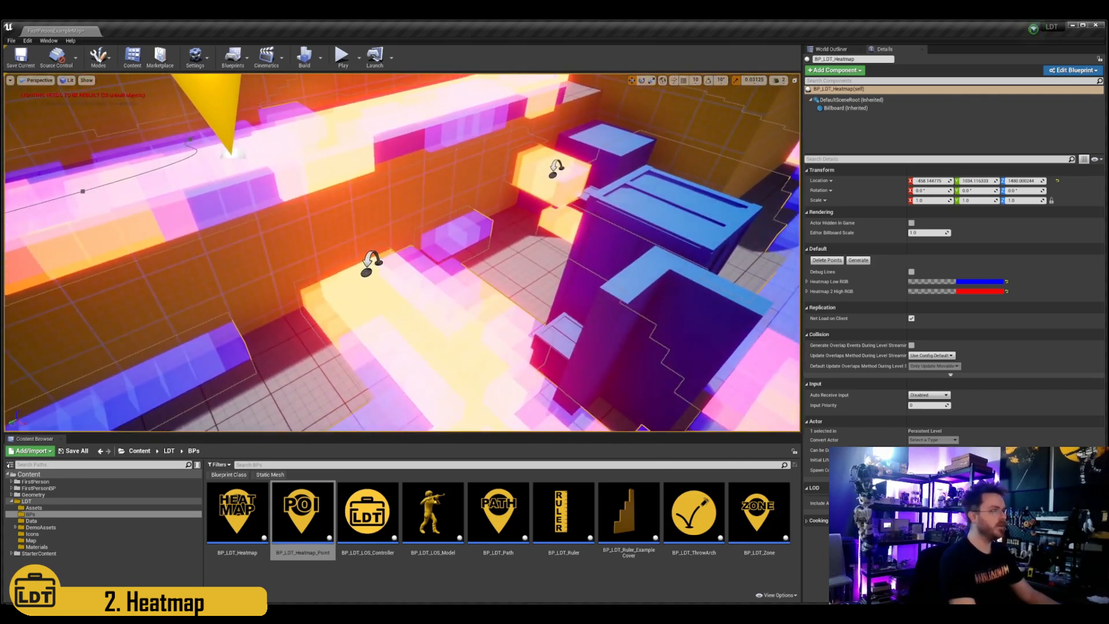
{"action": "left_click", "coordinate": [371, 262]}
{"action": "key", "text": "f"}
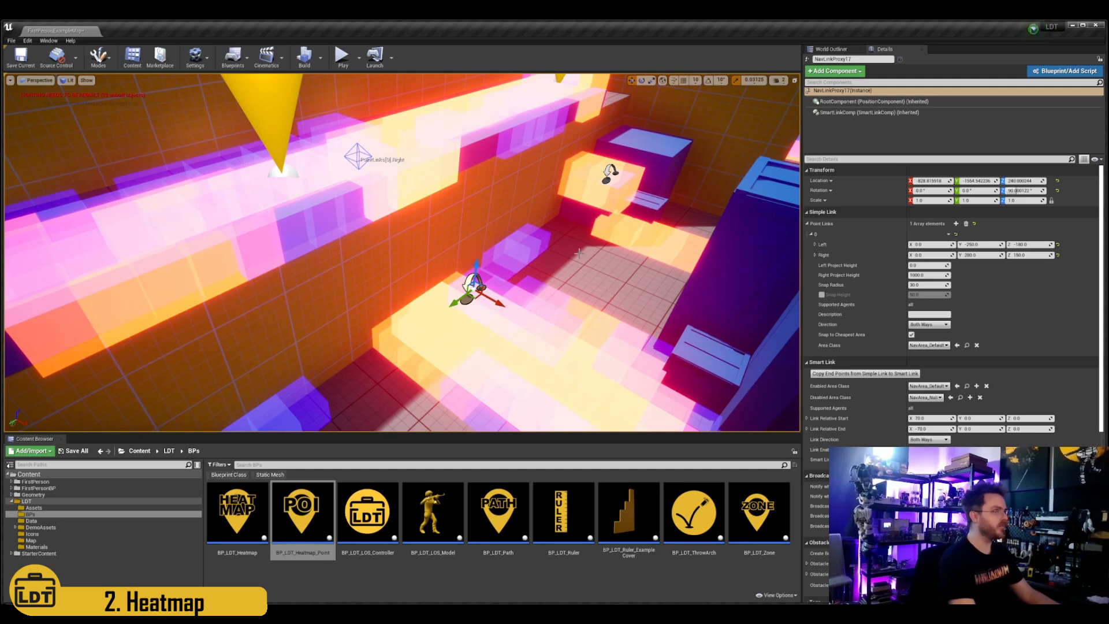
{"action": "left_click", "coordinate": [929, 324]}
{"action": "left_click", "coordinate": [925, 347]}
Examine the heatmap paths around the nav link and points of interest, then across the whole level from above.
{"action": "key", "text": "s"}
{"action": "right_click_drag", "start_coordinate": [395, 181], "coordinate": [428, 217]}
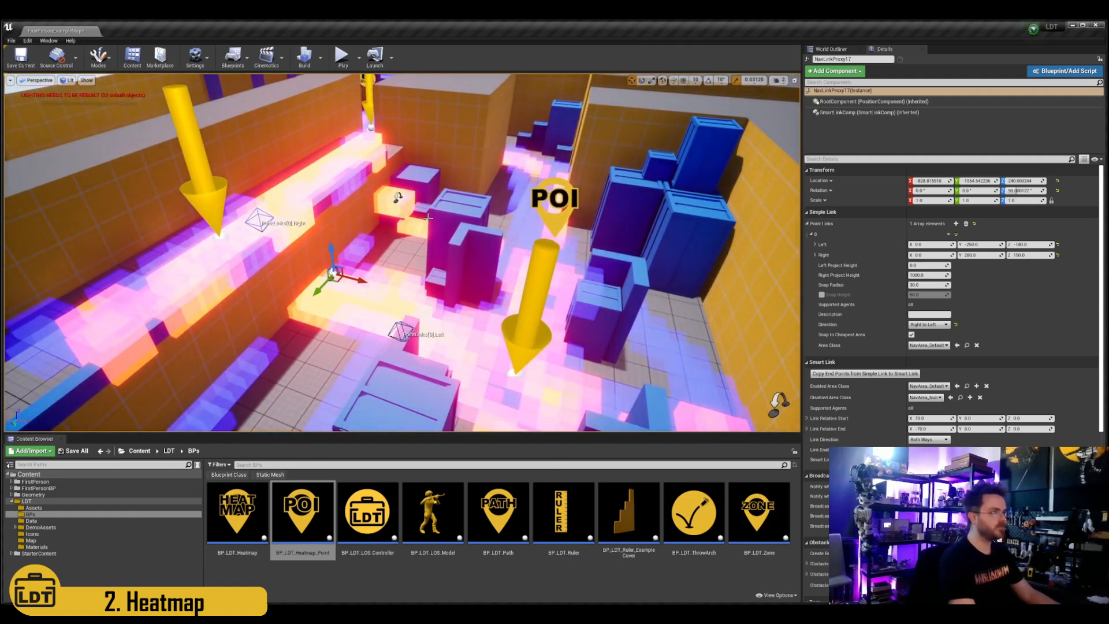
{"action": "right_click_drag", "start_coordinate": [373, 162], "coordinate": [473, 164]}
{"action": "key", "text": "w"}
{"action": "key", "text": "a"}
{"action": "key", "text": "s"}
{"action": "right_click_drag", "start_coordinate": [474, 259], "coordinate": [472, 259]}
{"action": "right_click_drag", "start_coordinate": [490, 322], "coordinate": [512, 311]}
{"action": "key", "text": "s"}
{"action": "key", "text": "s"}
{"action": "key", "text": "s"}
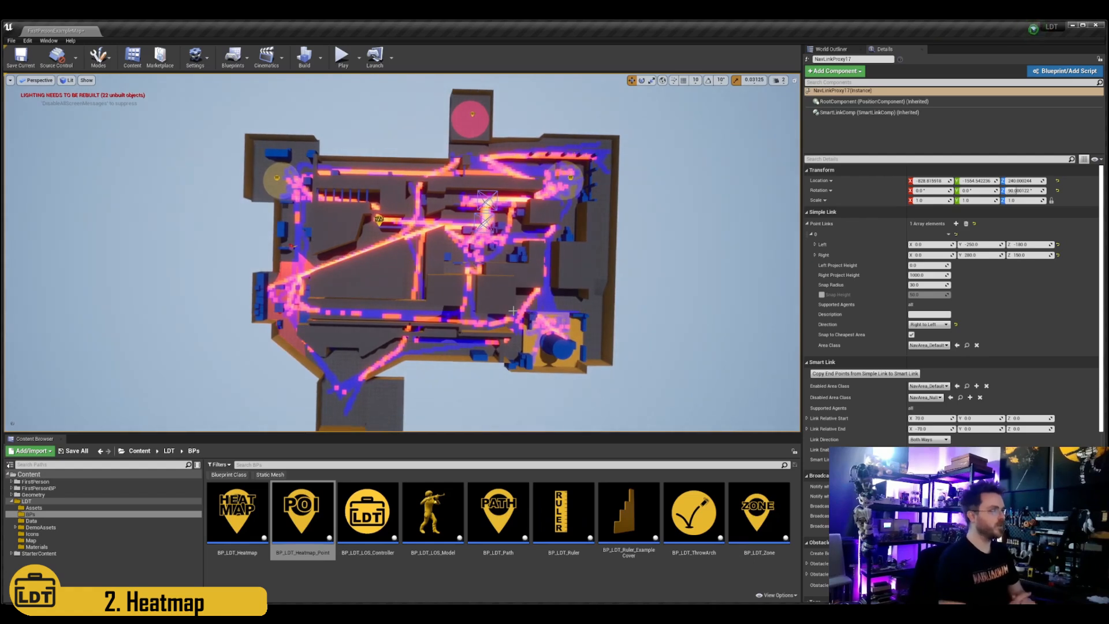
Place a BP_LDT_Heatmap_Point in the empty corridor along the level's outer wall and generate the heatmap again from the heatmap actor.
{"action": "key", "text": "Escape"}
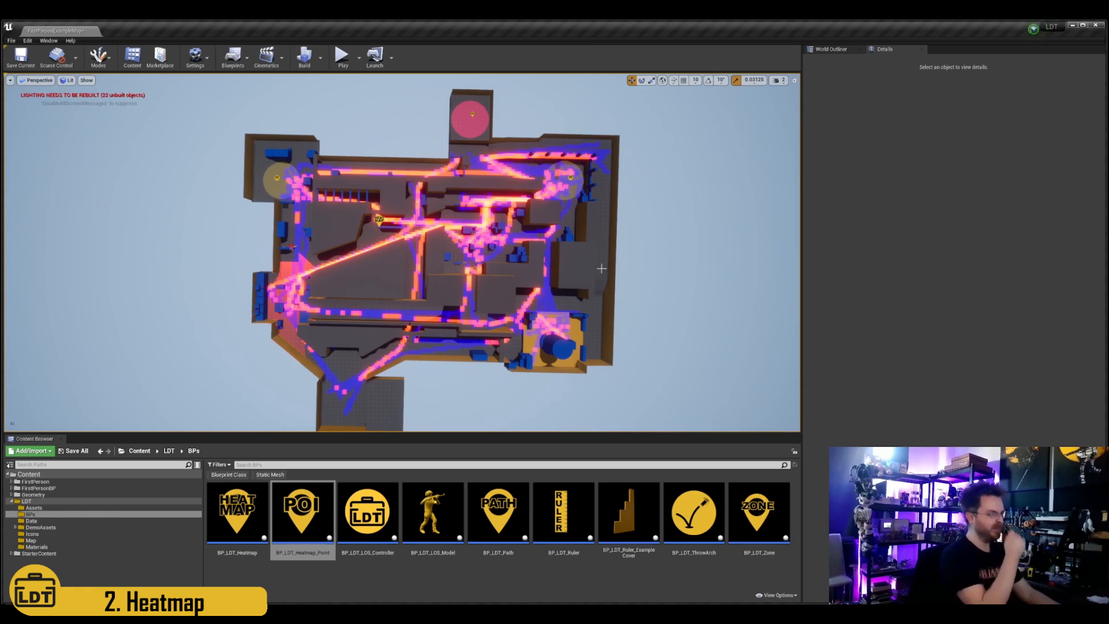
{"action": "left_click_drag", "start_coordinate": [326, 519], "coordinate": [603, 264]}
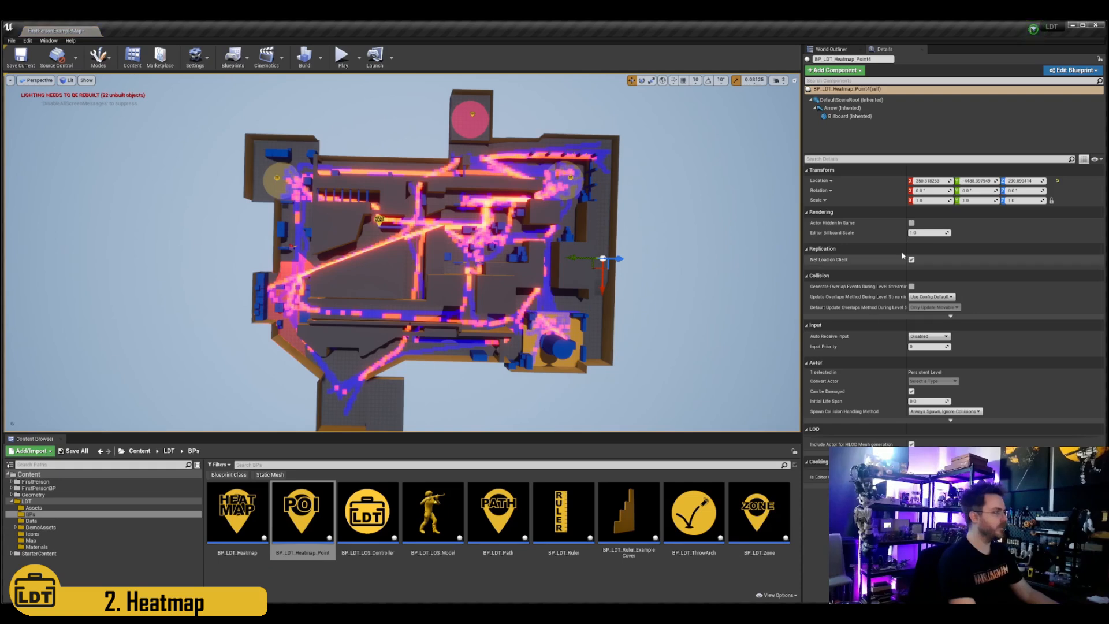
{"action": "left_click", "coordinate": [378, 219]}
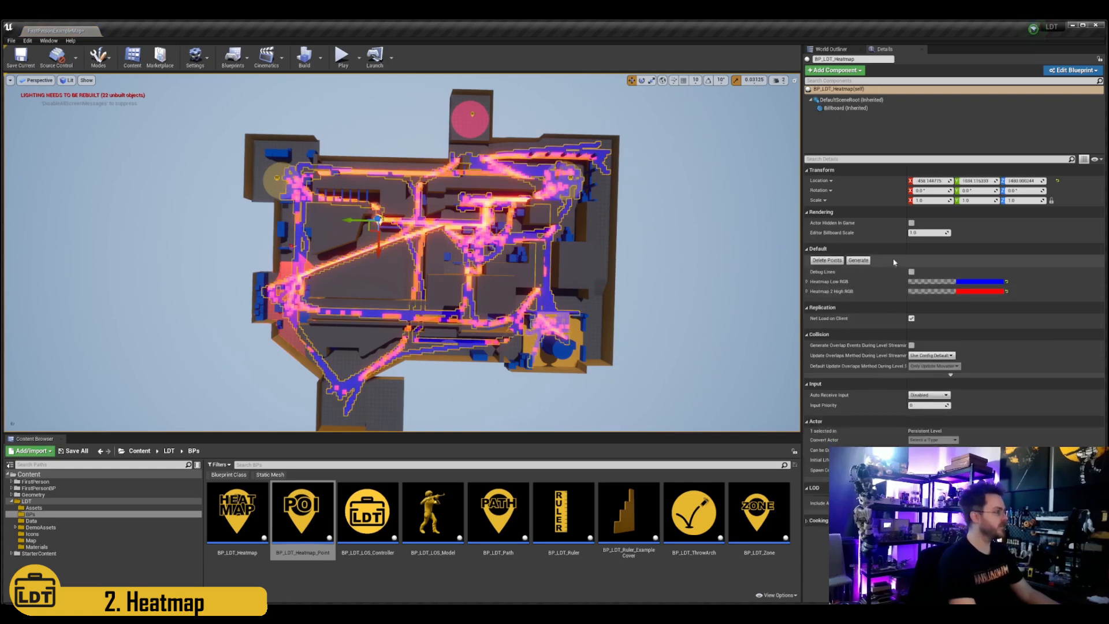
{"action": "left_click", "coordinate": [842, 260]}
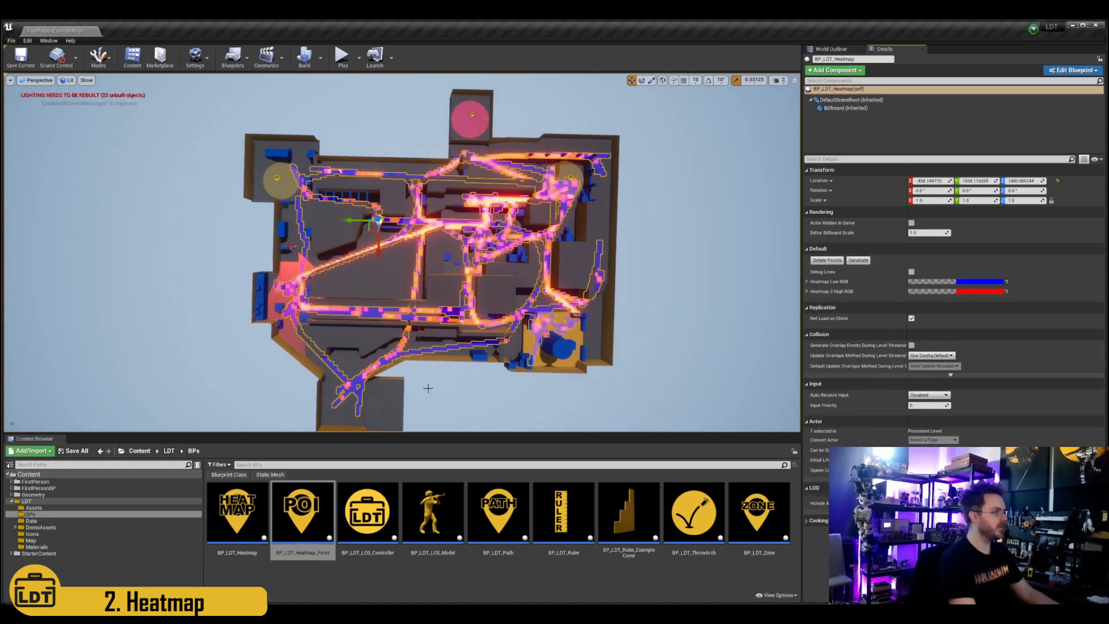
{"action": "right_click_drag", "start_coordinate": [605, 195], "coordinate": [590, 196]}
Delete the generated points of the heatmap actor and show the editor icons.
{"action": "left_click", "coordinate": [838, 259]}
{"action": "right_click_drag", "start_coordinate": [722, 272], "coordinate": [762, 263]}
{"action": "right_click_drag", "start_coordinate": [398, 385], "coordinate": [372, 342]}
{"action": "key", "text": "g"}
Select the LDT controller actor, run its Toggle LOS function twice, and clear the selection.
{"action": "left_click", "coordinate": [381, 161]}
{"action": "right_click_drag", "start_coordinate": [381, 161], "coordinate": [381, 163]}
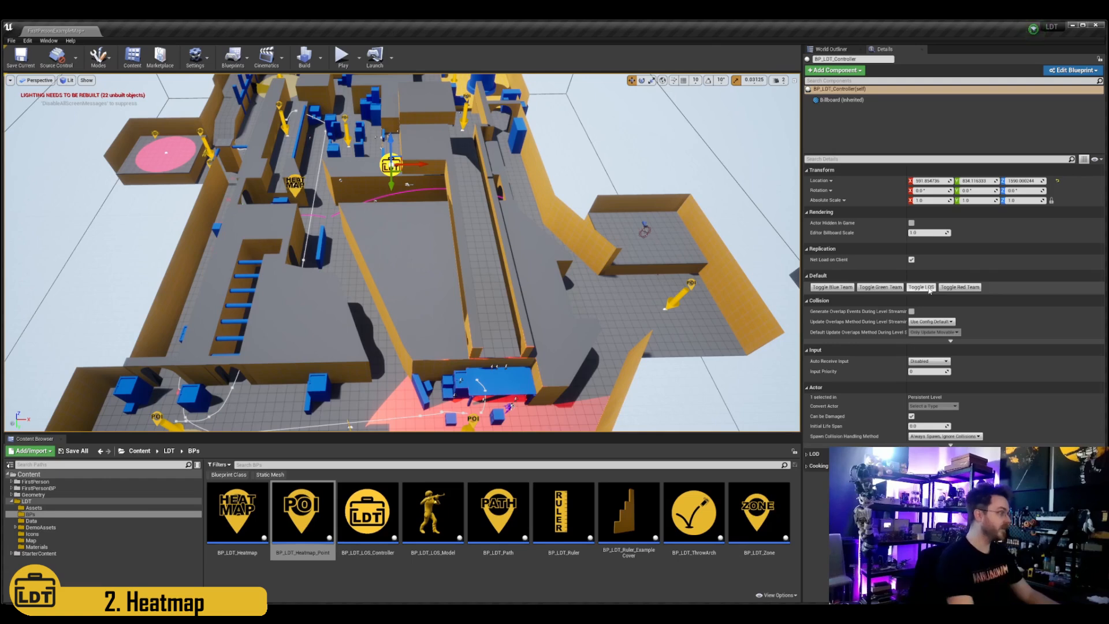
{"action": "left_click", "coordinate": [929, 291]}
{"action": "left_click", "coordinate": [930, 290]}
{"action": "right_click_drag", "start_coordinate": [664, 254], "coordinate": [572, 266]}
{"action": "key", "text": "Escape"}
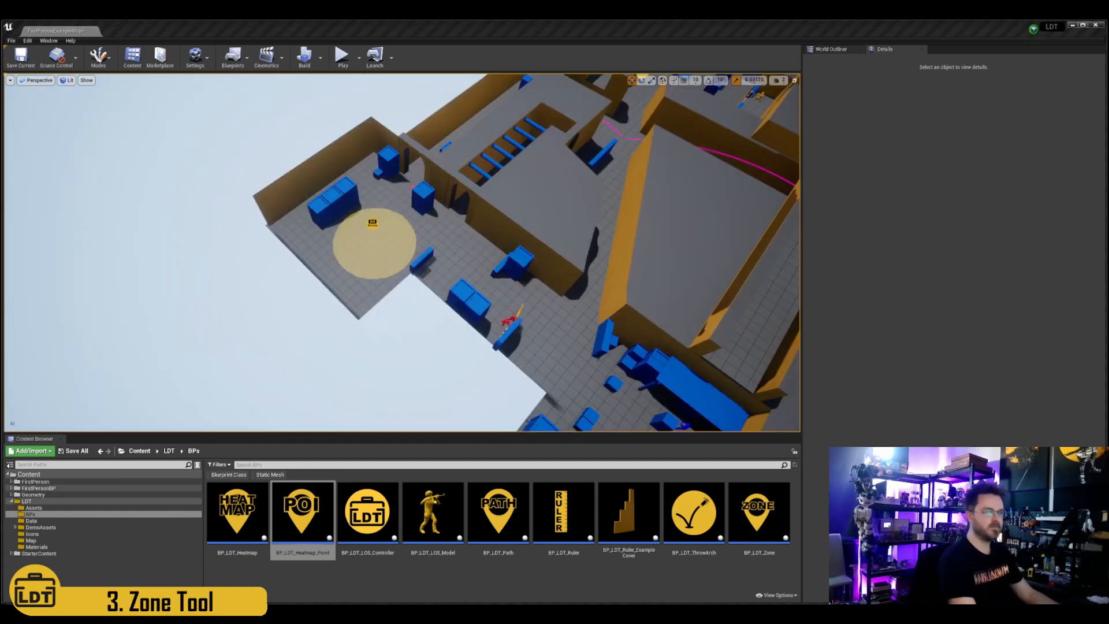
Check the settings of the existing bomb zone and place a BP_LDT_Zone on the floor of the empty walled room.
{"action": "right_click_drag", "start_coordinate": [402, 252], "coordinate": [408, 302]}
{"action": "left_click", "coordinate": [379, 266]}
{"action": "left_click", "coordinate": [767, 539]}
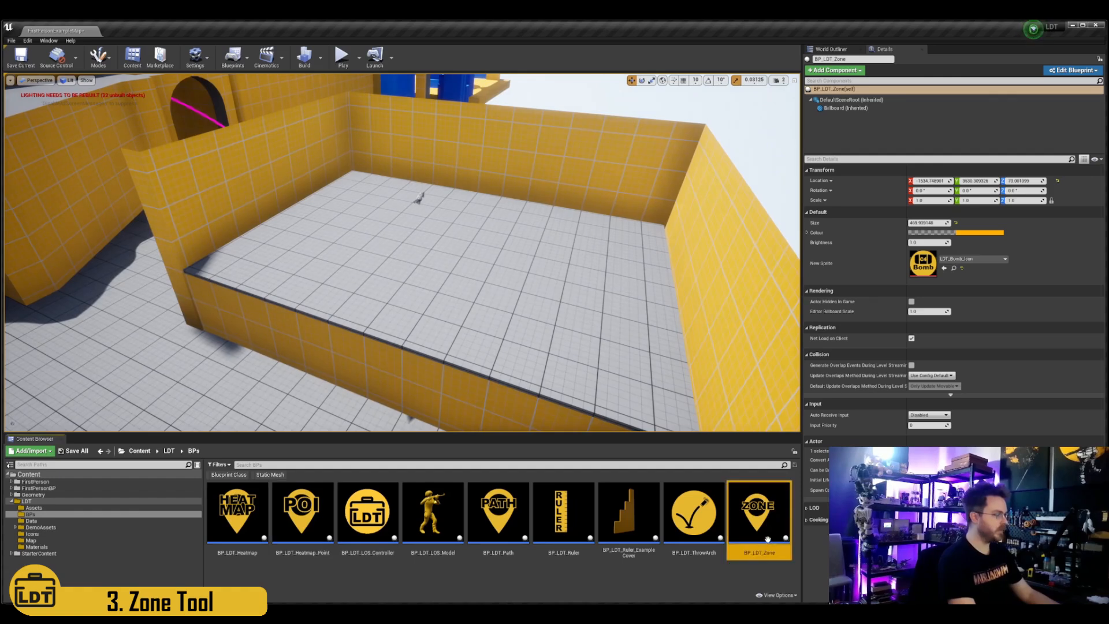
{"action": "left_click_drag", "start_coordinate": [766, 528], "coordinate": [442, 248]}
{"action": "right_click_drag", "start_coordinate": [442, 249], "coordinate": [412, 231]}
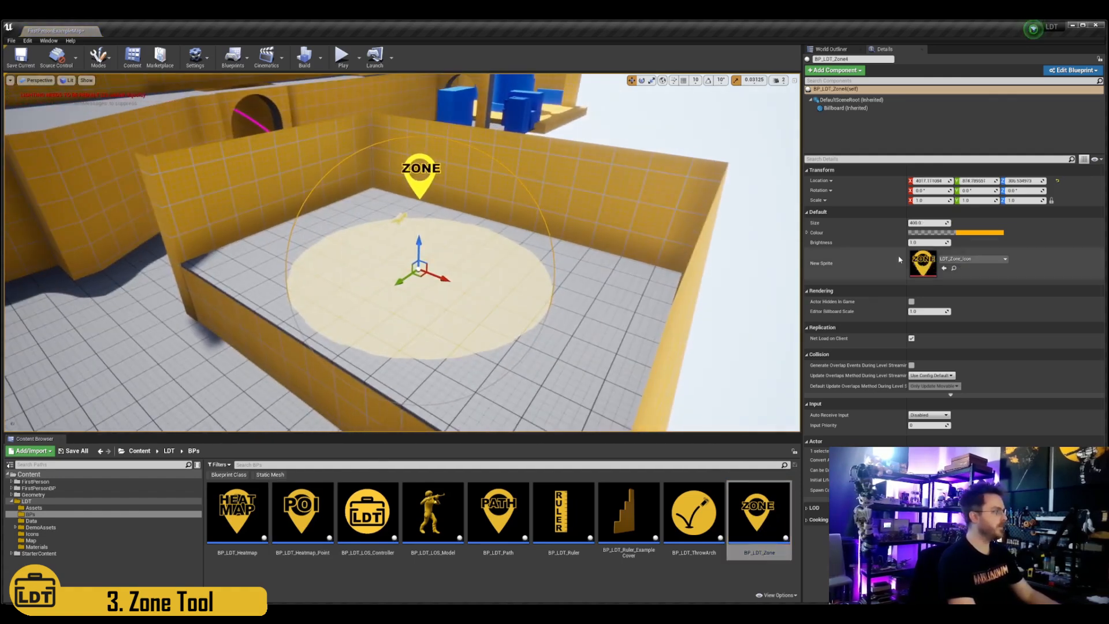
Set the new zone's size to about 434 and its colour to blue.
{"action": "mouse_move", "coordinate": [927, 222]}
{"action": "left_mouse_down"}
{"action": "mouse_move", "coordinate": [978, 222]}
{"action": "mouse_move", "coordinate": [918, 222]}
{"action": "mouse_move", "coordinate": [936, 222]}
{"action": "left_mouse_up"}
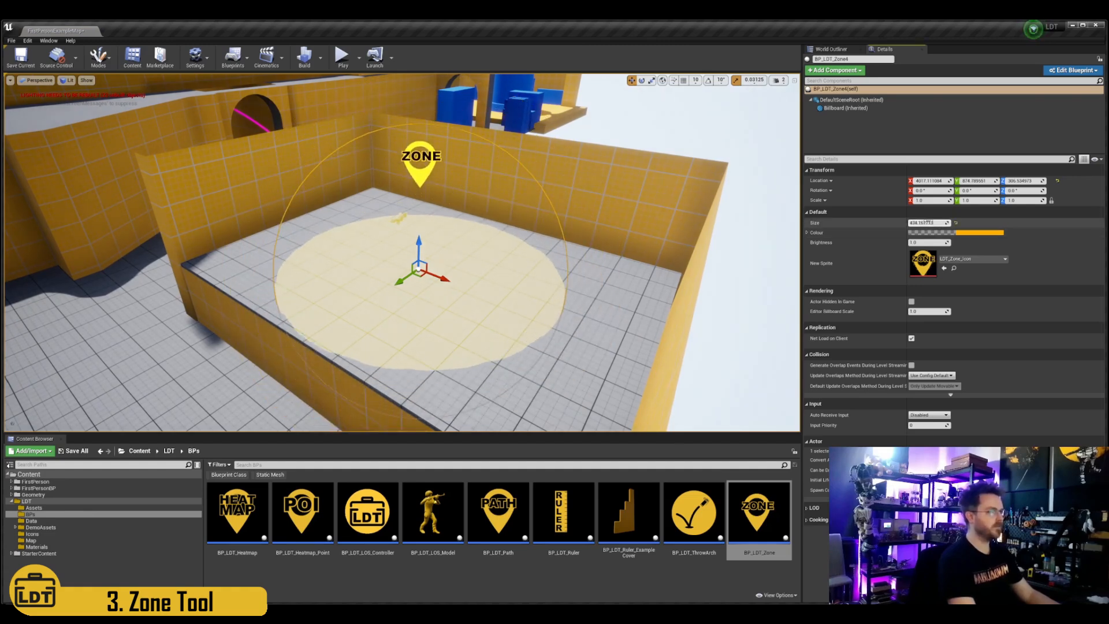
{"action": "left_click_drag", "start_coordinate": [397, 285], "coordinate": [398, 283]}
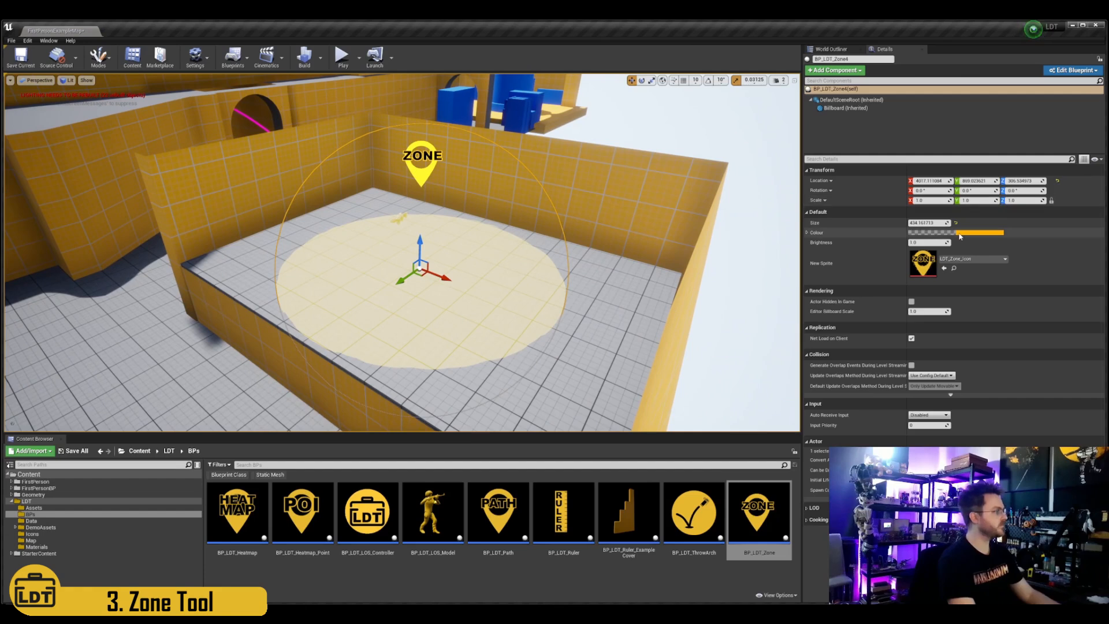
{"action": "left_click_drag", "start_coordinate": [1000, 289], "coordinate": [979, 272]}
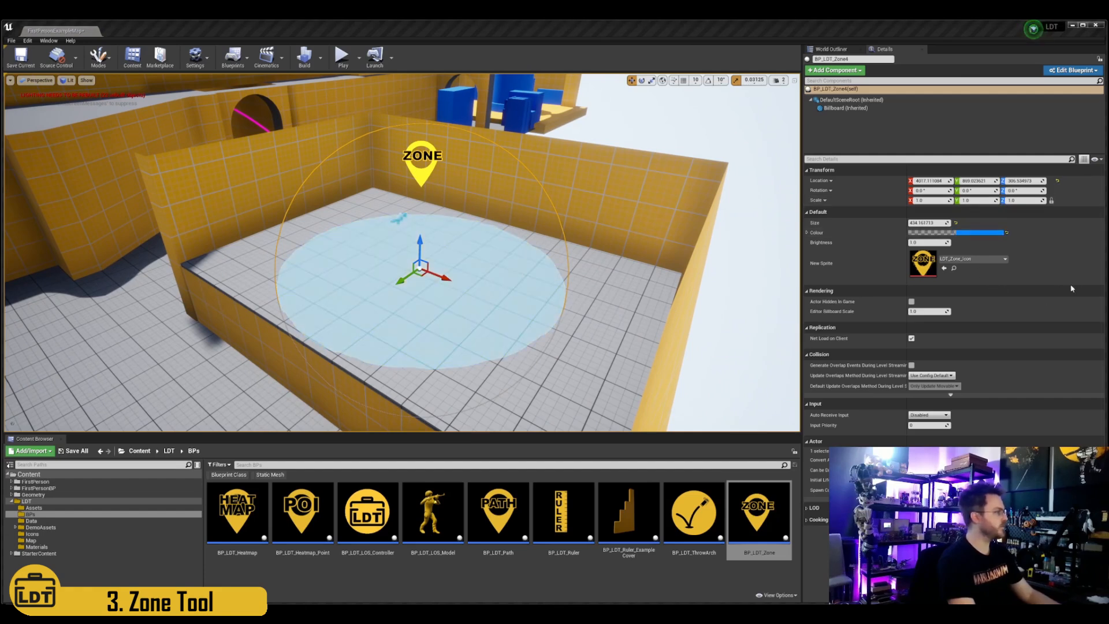
{"action": "left_click", "coordinate": [1064, 438]}
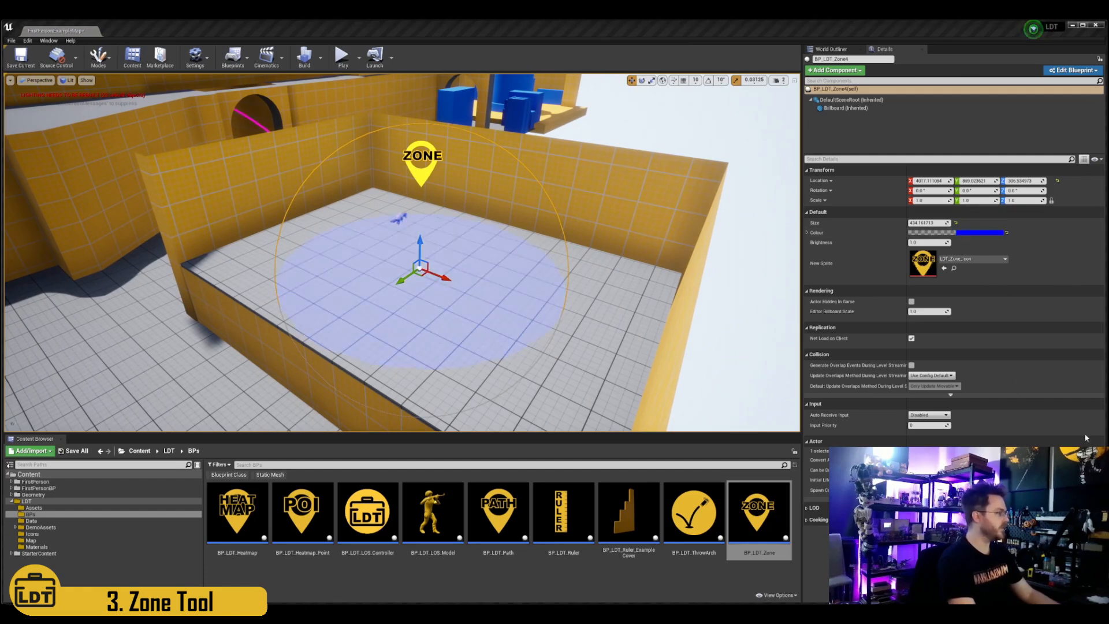
Raise the blue zone's brightness to about 7.7 and nudge the zone slightly within the room.
{"action": "left_click_drag", "start_coordinate": [927, 243], "coordinate": [942, 242]}
{"action": "left_click_drag", "start_coordinate": [401, 281], "coordinate": [404, 279]}
{"action": "right_click_drag", "start_coordinate": [404, 279], "coordinate": [381, 278]}
{"action": "key", "text": "s"}
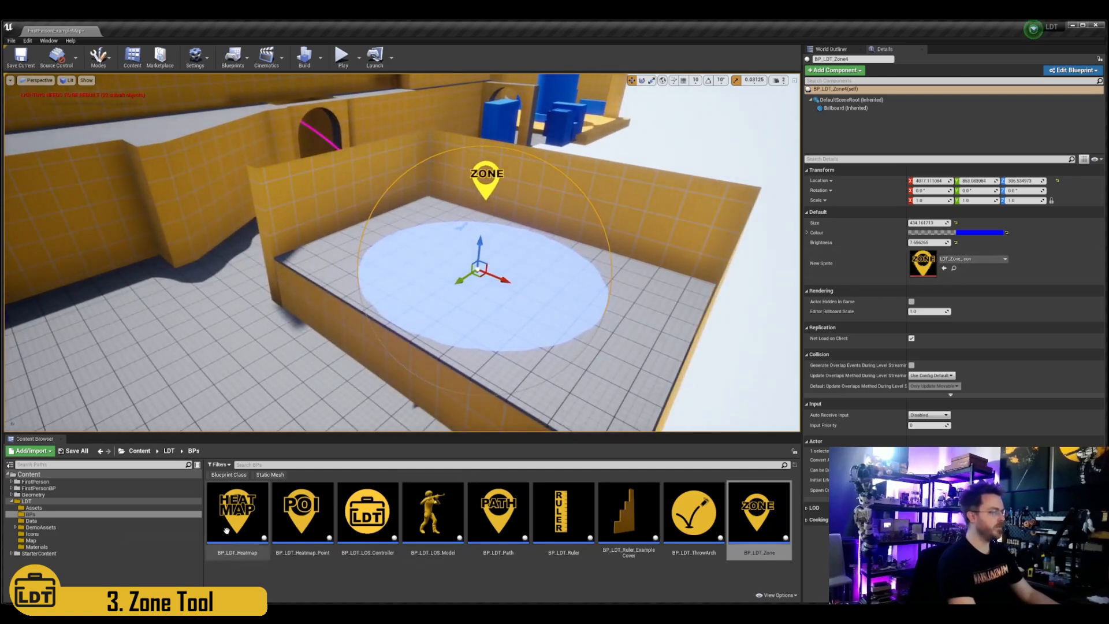
Set the blue zone's New Sprite to LDT_TeamA_Icon from the LDT Icons folder and clear the selection.
{"action": "left_click", "coordinate": [32, 533]}
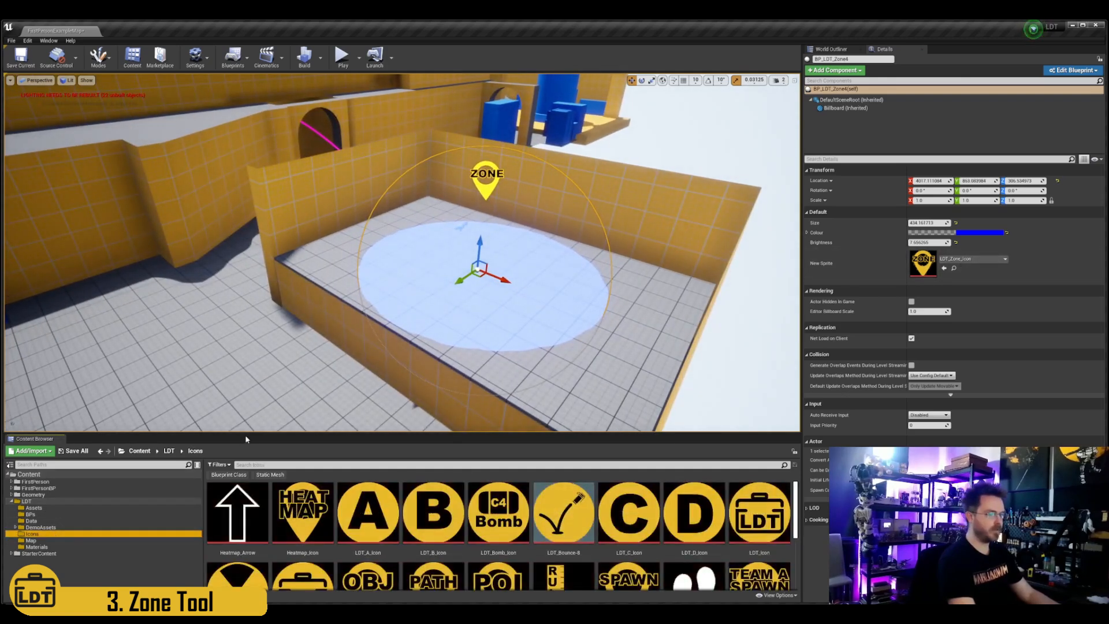
{"action": "left_click_drag", "start_coordinate": [246, 438], "coordinate": [248, 373]}
{"action": "scroll", "coordinate": [440, 484], "scroll_direction": "down", "scroll_amount": 2}
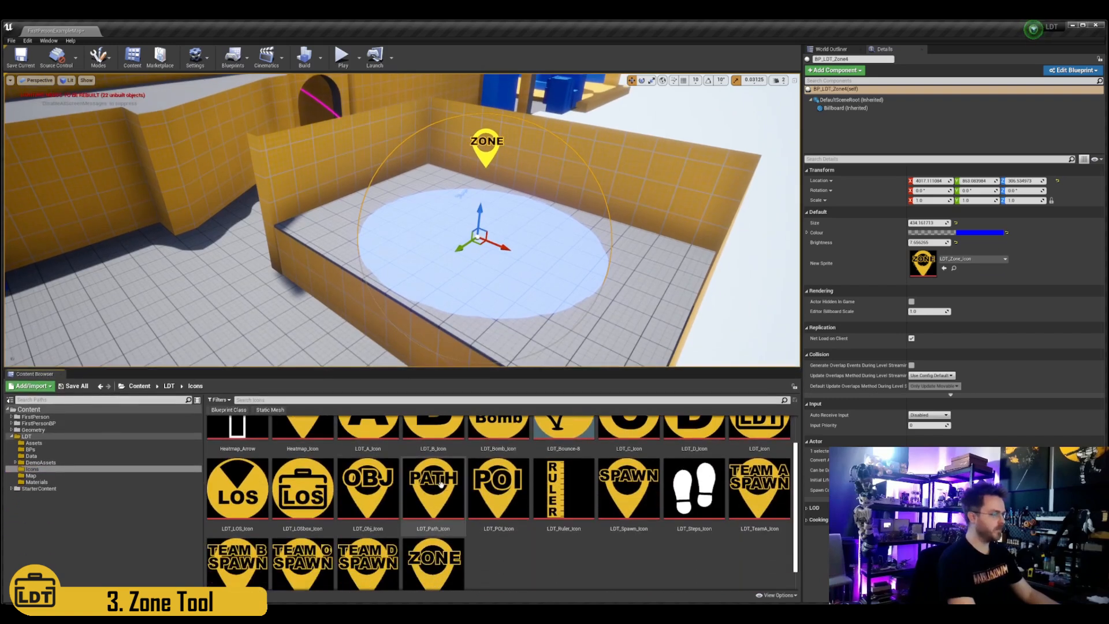
{"action": "left_click_drag", "start_coordinate": [759, 488], "coordinate": [923, 263]}
{"action": "right_click_drag", "start_coordinate": [713, 281], "coordinate": [704, 274]}
{"action": "key", "text": "s"}
{"action": "key", "text": "Escape"}
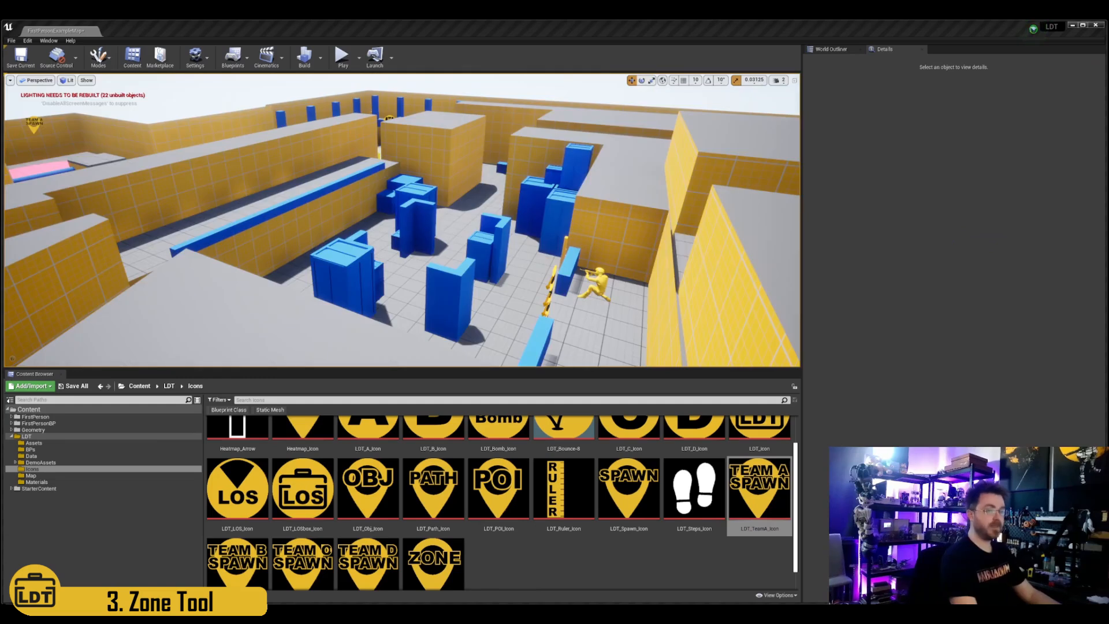
Place another BP_LDT_Zone from the LDT BPs folder on the floor among the blue crates in the open area.
{"action": "right_click_drag", "start_coordinate": [402, 219], "coordinate": [398, 239]}
{"action": "key", "text": "s"}
{"action": "scroll", "coordinate": [591, 491], "scroll_direction": "up", "scroll_amount": 2}
{"action": "left_click", "coordinate": [75, 449]}
{"action": "left_click_drag", "start_coordinate": [759, 448], "coordinate": [400, 223]}
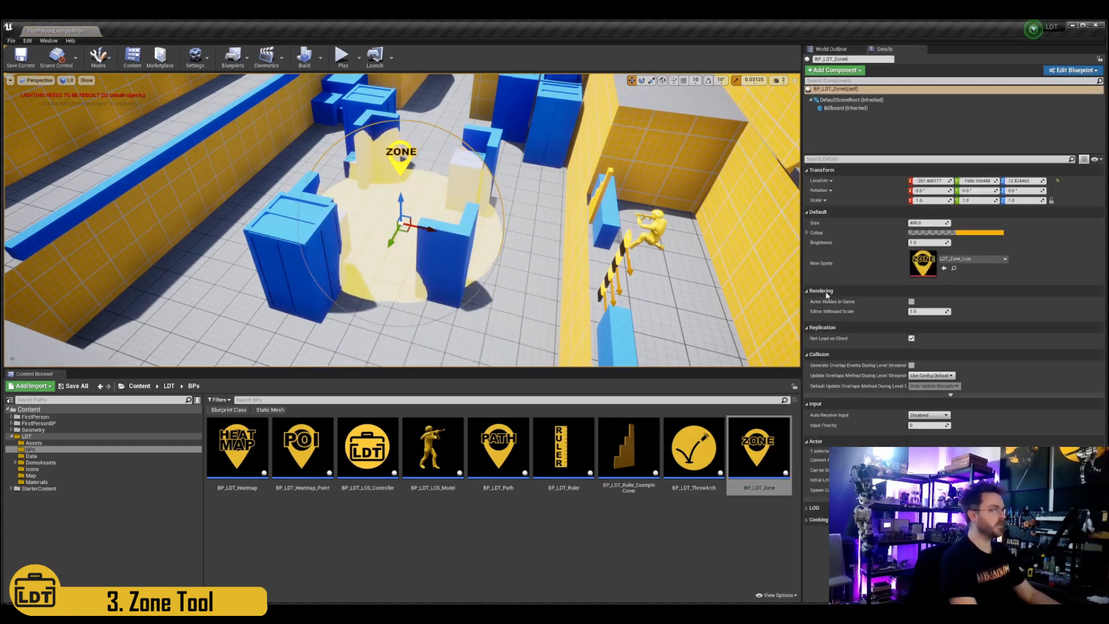
Set the crate-area zone's size to about 350 and centre it between the surrounding blue cover pieces.
{"action": "right_click_drag", "start_coordinate": [439, 220], "coordinate": [275, 228]}
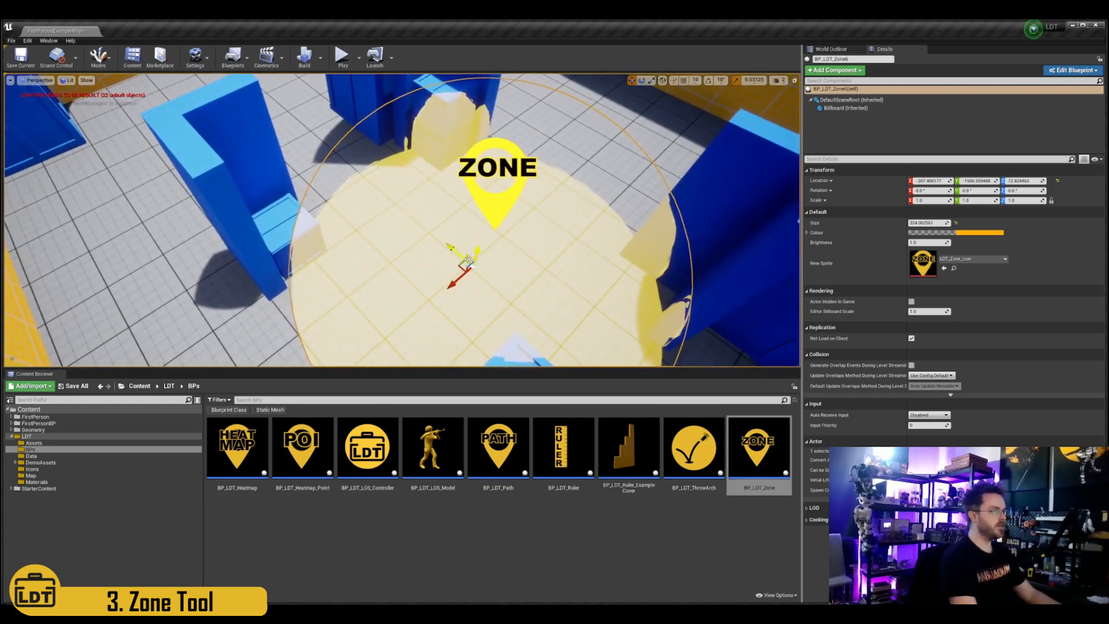
{"action": "left_click_drag", "start_coordinate": [941, 227], "coordinate": [971, 227]}
{"action": "right_click_drag", "start_coordinate": [301, 225], "coordinate": [221, 227]}
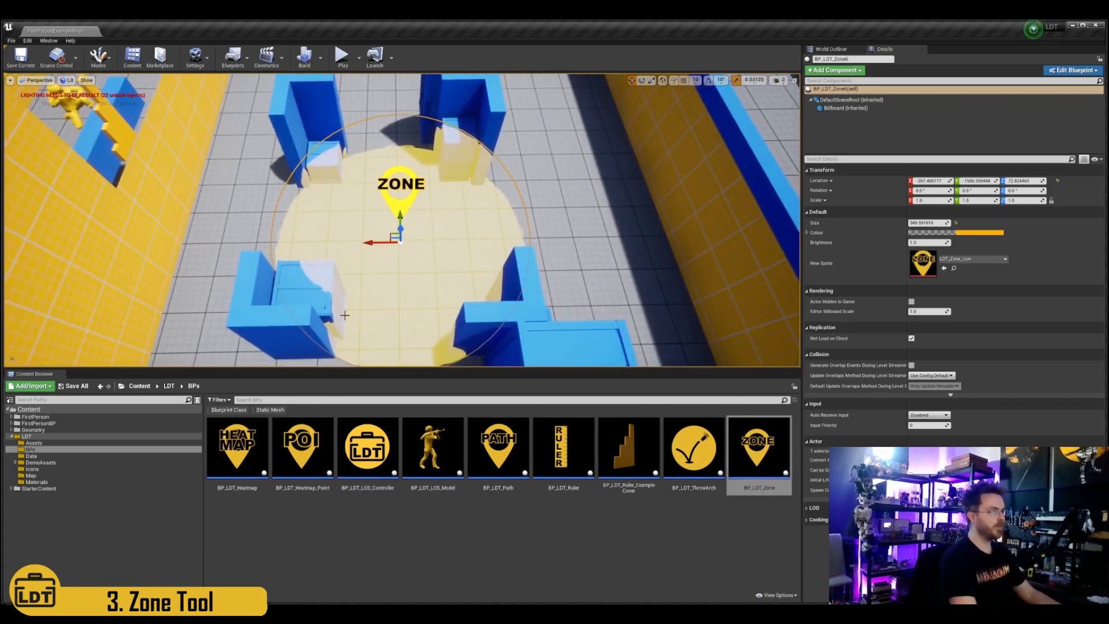
{"action": "right_click_drag", "start_coordinate": [456, 272], "coordinate": [271, 268]}
{"action": "mouse_move", "coordinate": [458, 276]}
{"action": "left_mouse_down"}
{"action": "mouse_move", "coordinate": [527, 275]}
{"action": "mouse_move", "coordinate": [459, 266]}
{"action": "left_mouse_up"}
{"action": "right_click_drag", "start_coordinate": [459, 266], "coordinate": [280, 276]}
{"action": "left_click_drag", "start_coordinate": [451, 252], "coordinate": [455, 253]}
{"action": "right_click_drag", "start_coordinate": [455, 253], "coordinate": [627, 210]}
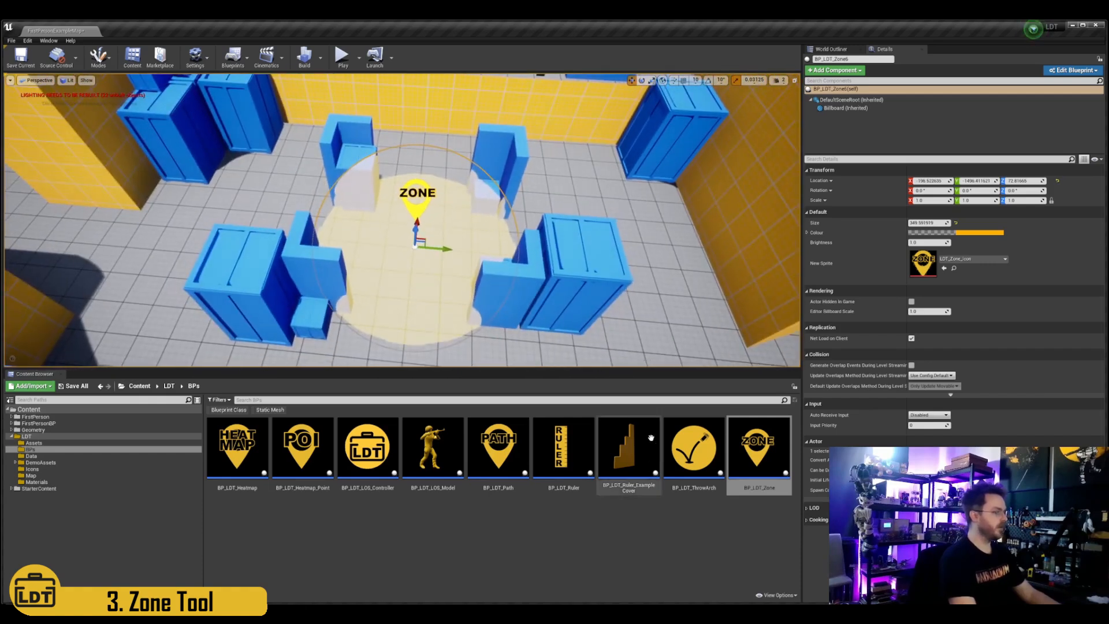
Try magenta as the crate-area zone's colour and settle on cyan.
{"action": "left_click", "coordinate": [968, 233]}
{"action": "left_click_drag", "start_coordinate": [1049, 301], "coordinate": [1061, 282]}
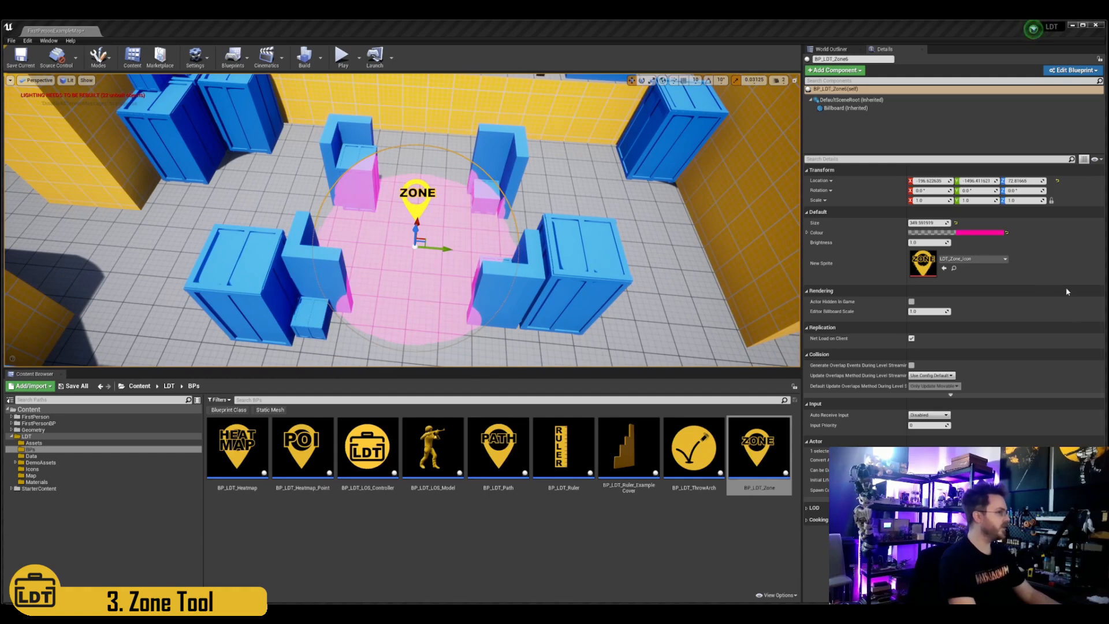
{"action": "left_click_drag", "start_coordinate": [1001, 305], "coordinate": [961, 301]}
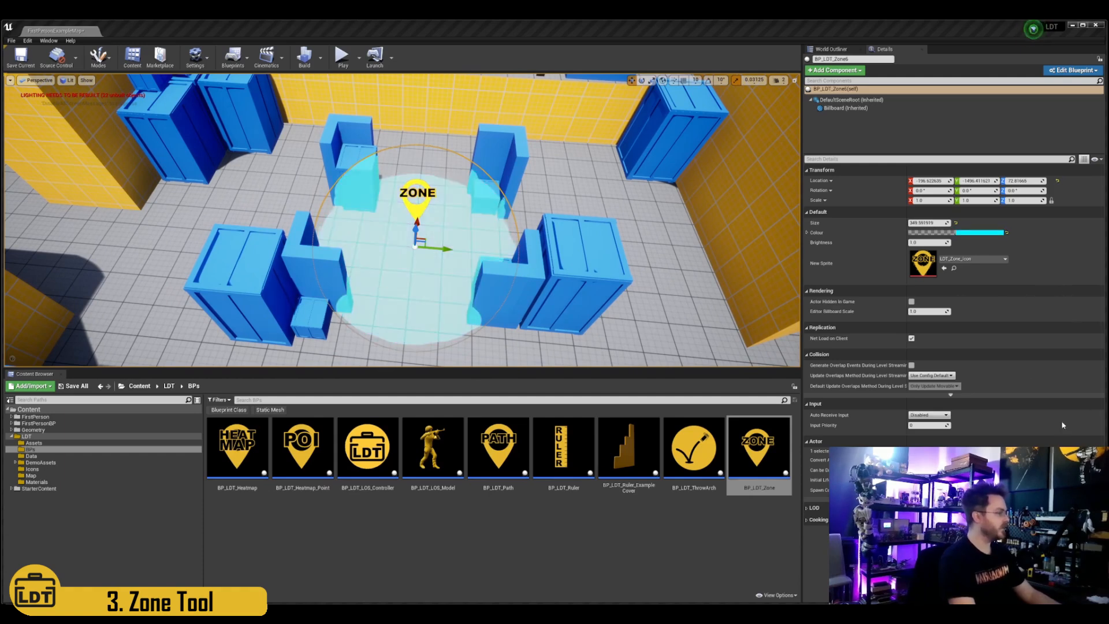
{"action": "left_click", "coordinate": [1093, 434]}
Set the cyan zone's New Sprite to LDT_Bomb_Icon and replace it with LDT_C_Icon.
{"action": "left_click", "coordinate": [72, 470]}
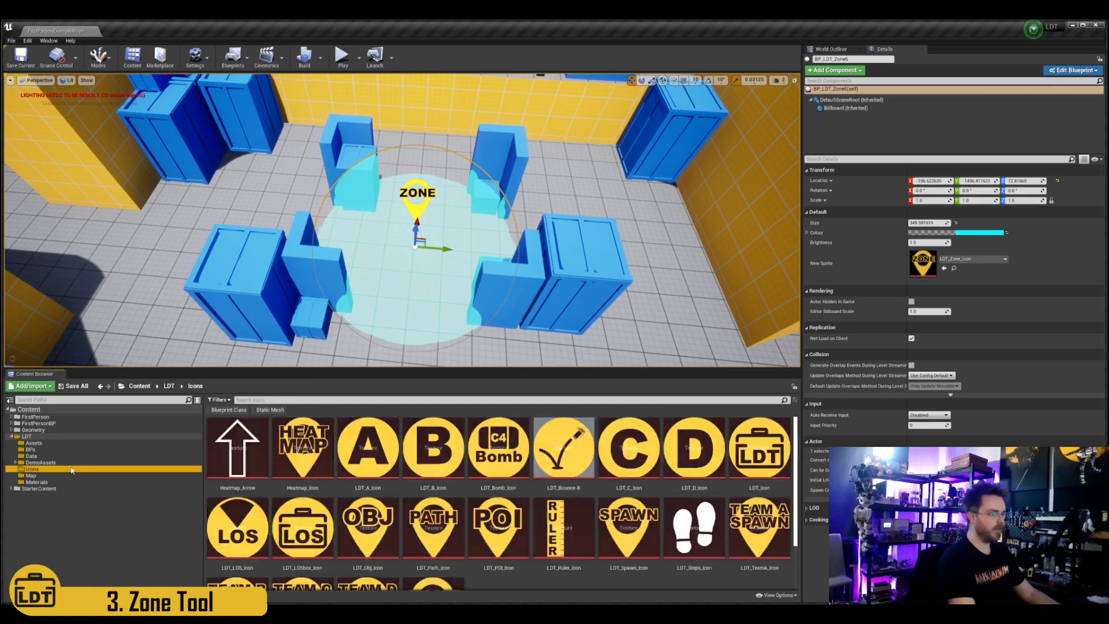
{"action": "left_click_drag", "start_coordinate": [499, 451], "coordinate": [877, 277]}
{"action": "mouse_move", "coordinate": [402, 213]}
{"action": "right_mouse_down"}
{"action": "mouse_move", "coordinate": [400, 242]}
{"action": "mouse_move", "coordinate": [409, 214]}
{"action": "right_mouse_up"}
{"action": "key", "text": "Escape"}
{"action": "left_click", "coordinate": [403, 213]}
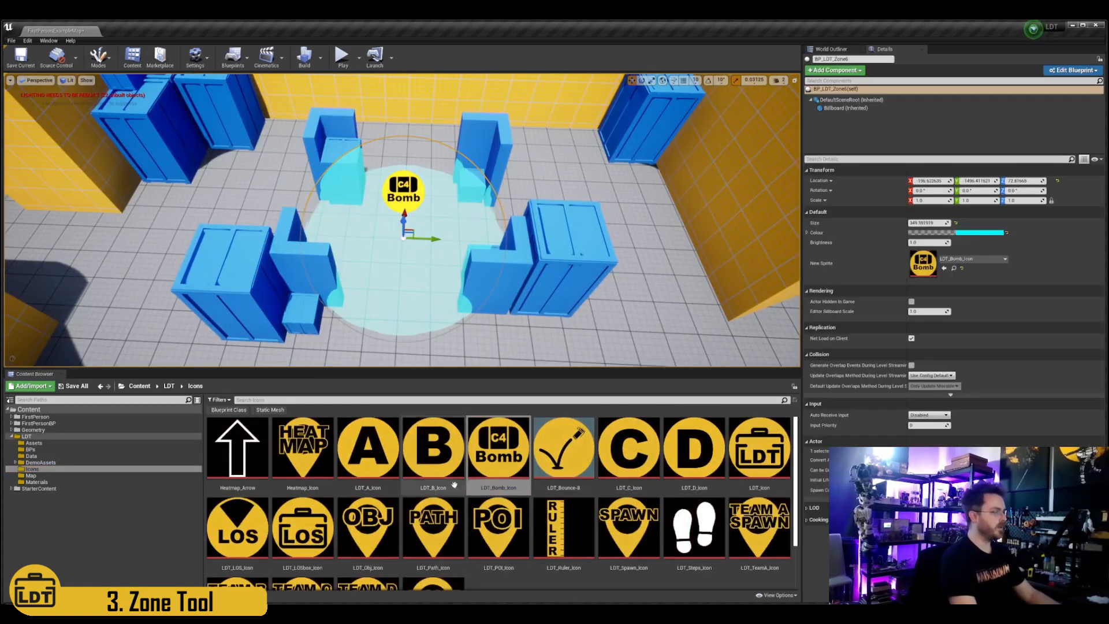
{"action": "left_click_drag", "start_coordinate": [625, 460], "coordinate": [923, 265]}
{"action": "key", "text": "Escape"}
{"action": "right_click_drag", "start_coordinate": [659, 302], "coordinate": [703, 282]}
{"action": "key", "text": "s"}
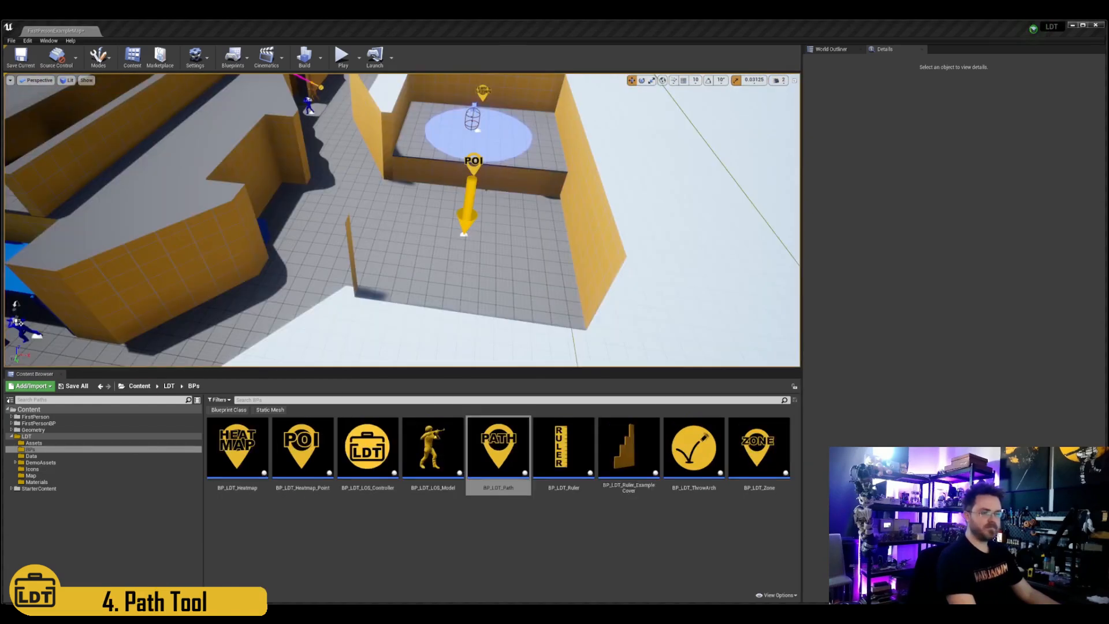
Place a BP_LDT_Path actor on the floor outside the blue zone's room and pick the yellow bomb zone as its target.
{"action": "left_click_drag", "start_coordinate": [498, 447], "coordinate": [420, 239]}
{"action": "right_click_drag", "start_coordinate": [473, 268], "coordinate": [482, 270]}
{"action": "key", "text": "a"}
{"action": "left_click", "coordinate": [996, 243]}
{"action": "left_click", "coordinate": [166, 208]}
Examine the path's arrows leading to the bomb zone with the editor icons hidden, and show the icons again.
{"action": "right_click_drag", "start_coordinate": [168, 208], "coordinate": [264, 254]}
{"action": "key", "text": "s"}
{"action": "key", "text": "d"}
{"action": "key", "text": "g"}
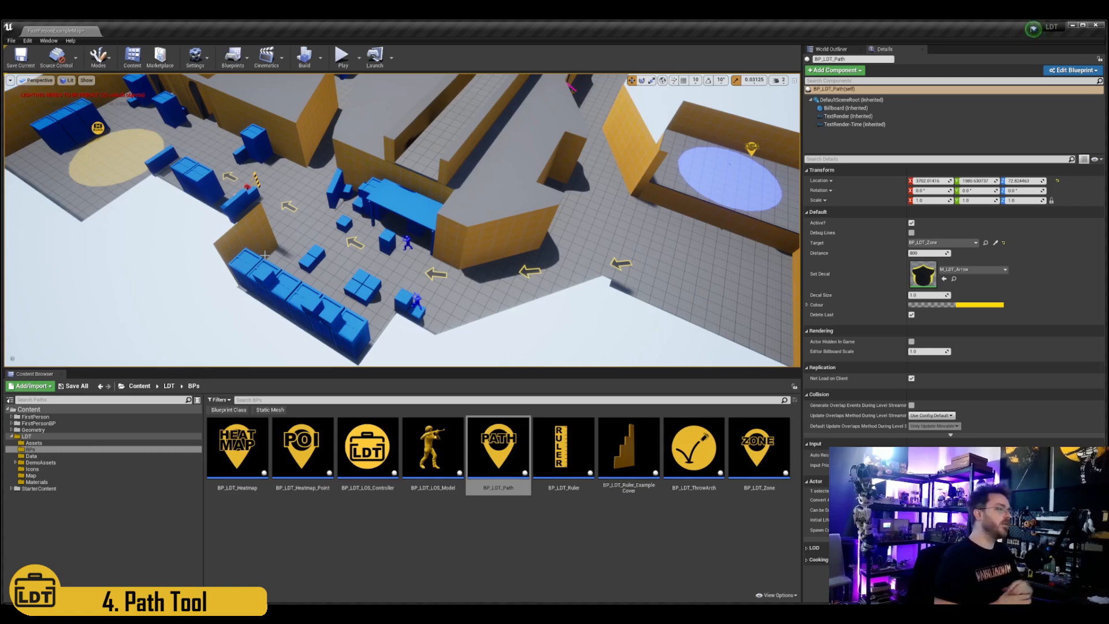
{"action": "key", "text": "g"}
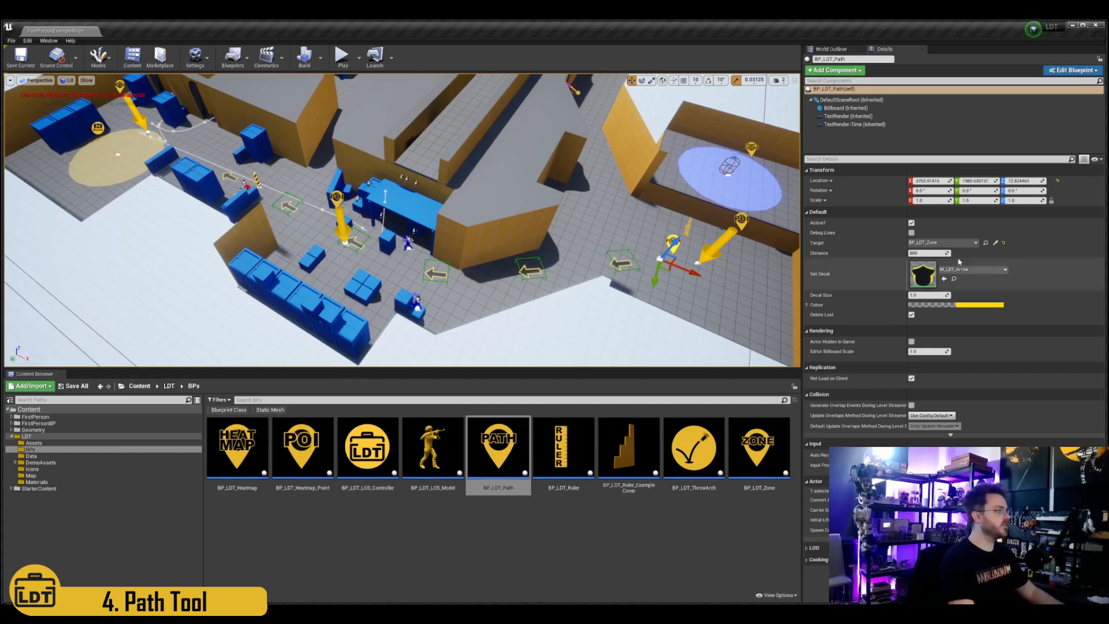
Turn on Debug Lines for the path and pick the point actor beside the blue crates as its target.
{"action": "left_click", "coordinate": [912, 233]}
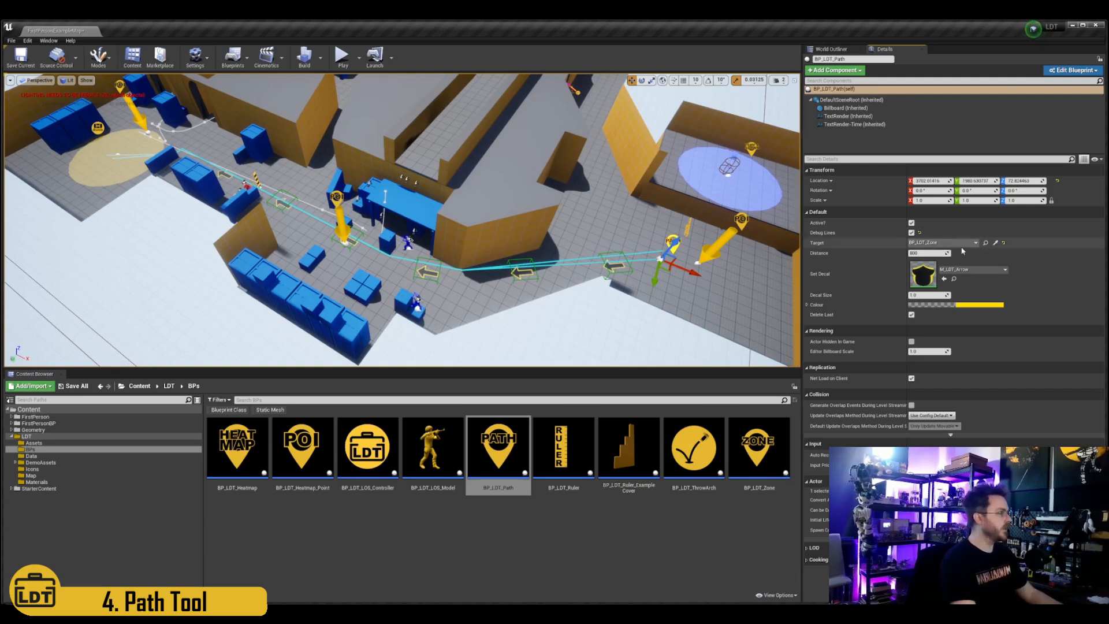
{"action": "left_click", "coordinate": [995, 244]}
{"action": "left_click", "coordinate": [342, 227]}
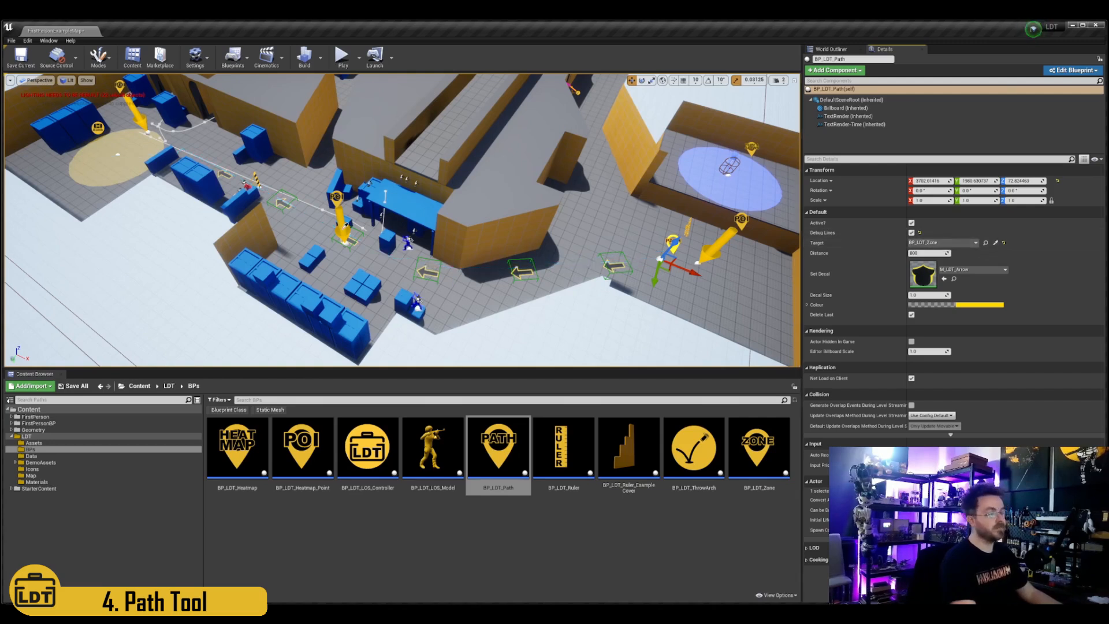
Pick the yellow bomb zone as the path's target again.
{"action": "left_click", "coordinate": [995, 243]}
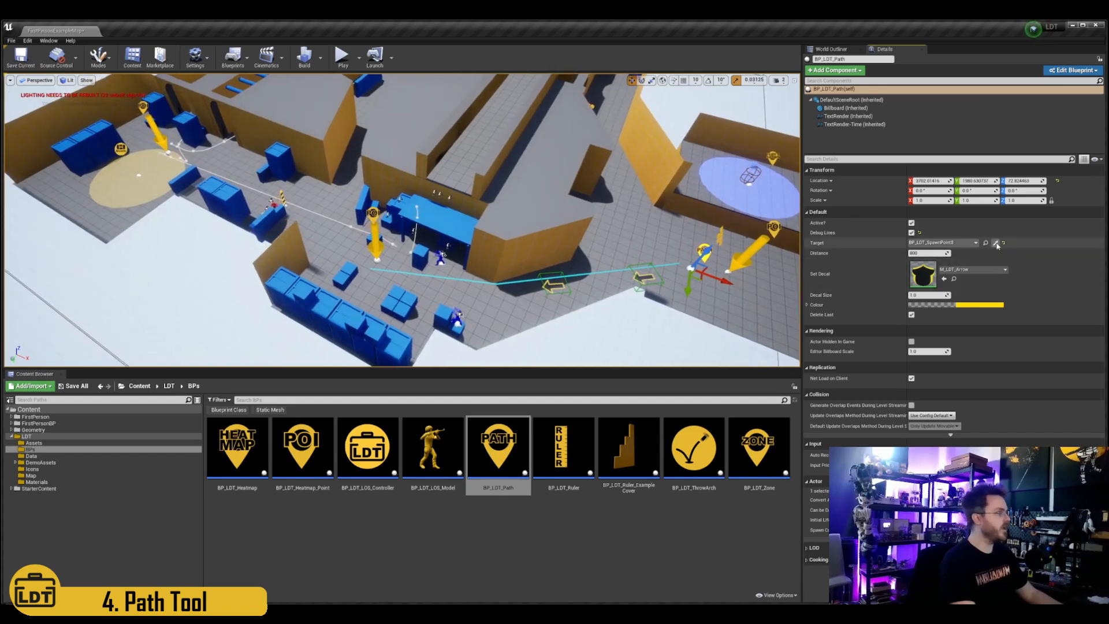
{"action": "left_click", "coordinate": [139, 171]}
{"action": "right_click_drag", "start_coordinate": [335, 270], "coordinate": [329, 259]}
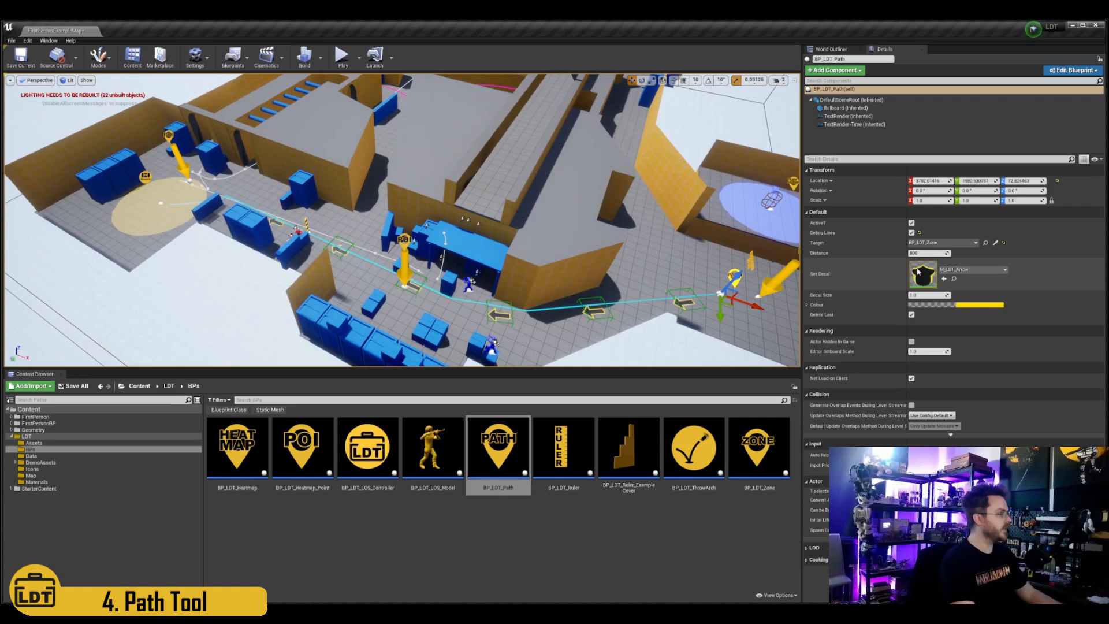
Set the path's decal to M_LDT_Steps from the LDT Materials folder and its colour to blue.
{"action": "left_click", "coordinate": [36, 481]}
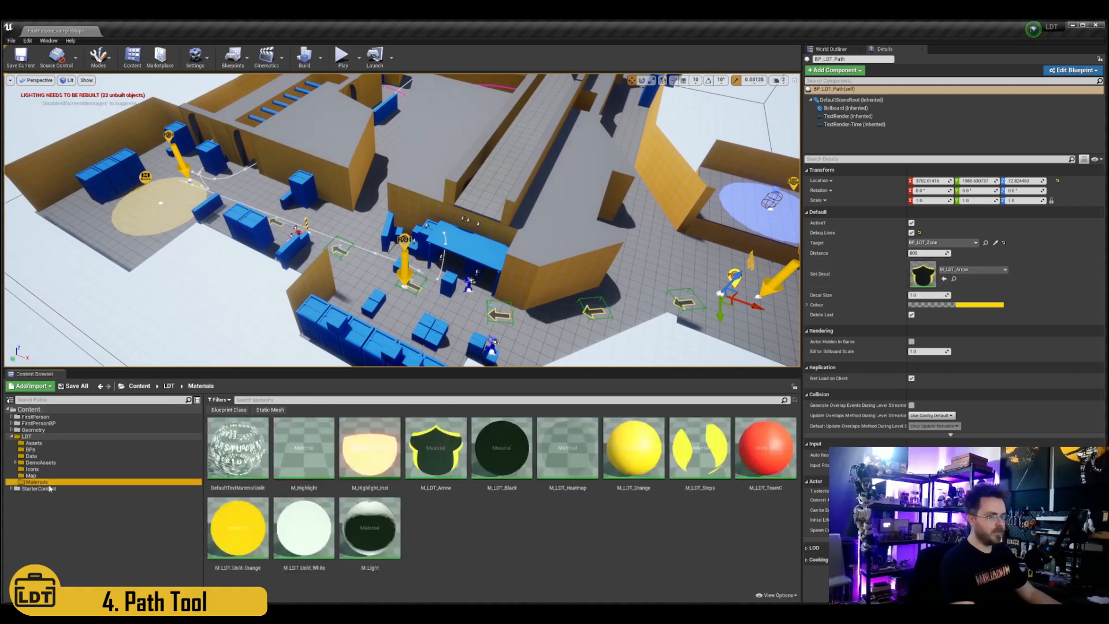
{"action": "left_click", "coordinate": [461, 467]}
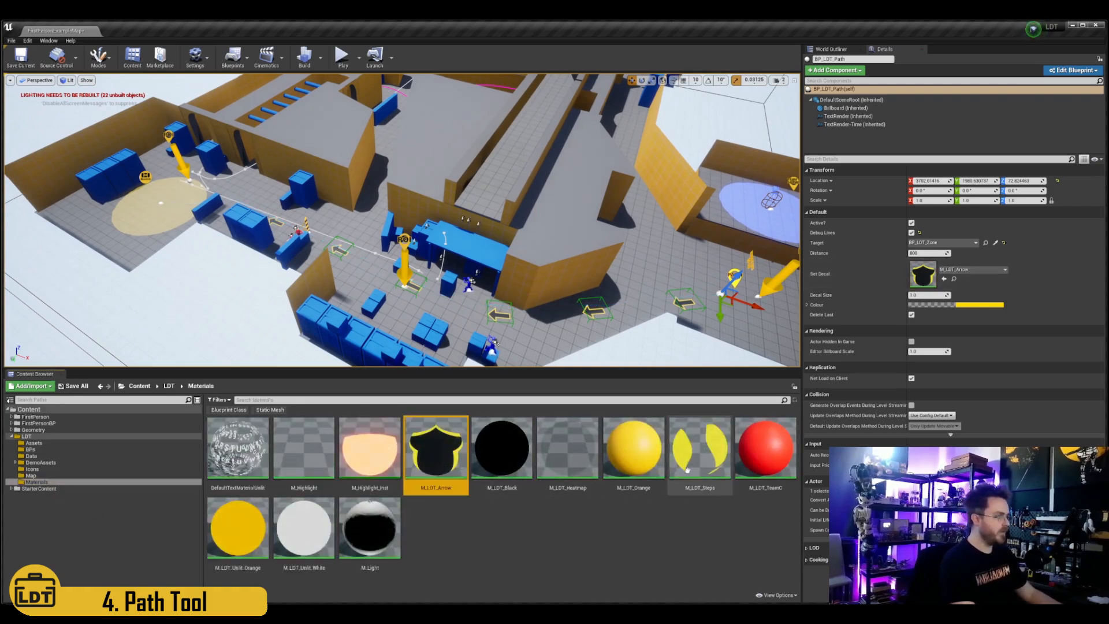
{"action": "left_click", "coordinate": [707, 474]}
{"action": "left_click", "coordinate": [944, 278]}
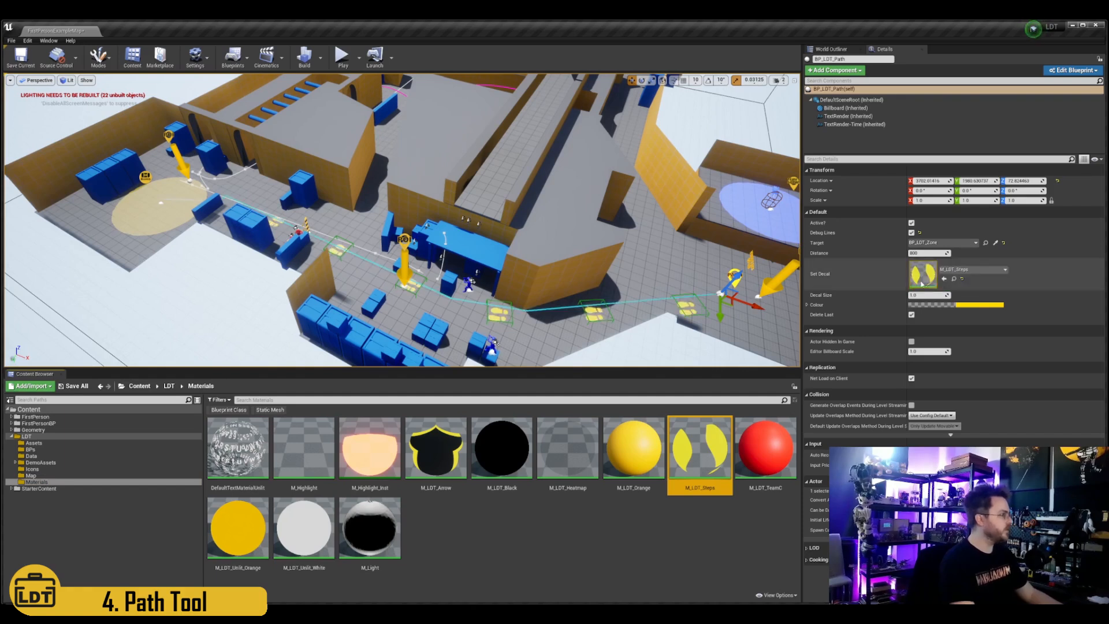
{"action": "left_click", "coordinate": [968, 305]}
{"action": "left_click_drag", "start_coordinate": [1028, 361], "coordinate": [987, 347]}
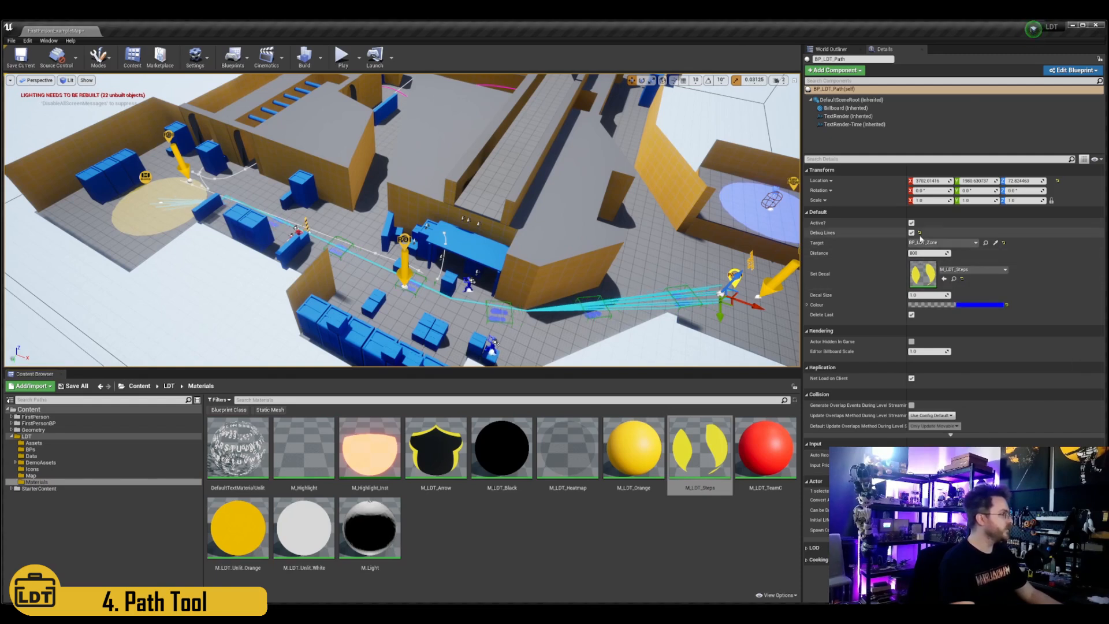
Turn off the blue footstep path's Debug Lines and set its decal size to 0.5.
{"action": "left_click", "coordinate": [911, 233]}
{"action": "mouse_move", "coordinate": [674, 291]}
{"action": "right_mouse_down"}
{"action": "mouse_move", "coordinate": [687, 299]}
{"action": "mouse_move", "coordinate": [675, 305]}
{"action": "right_mouse_up"}
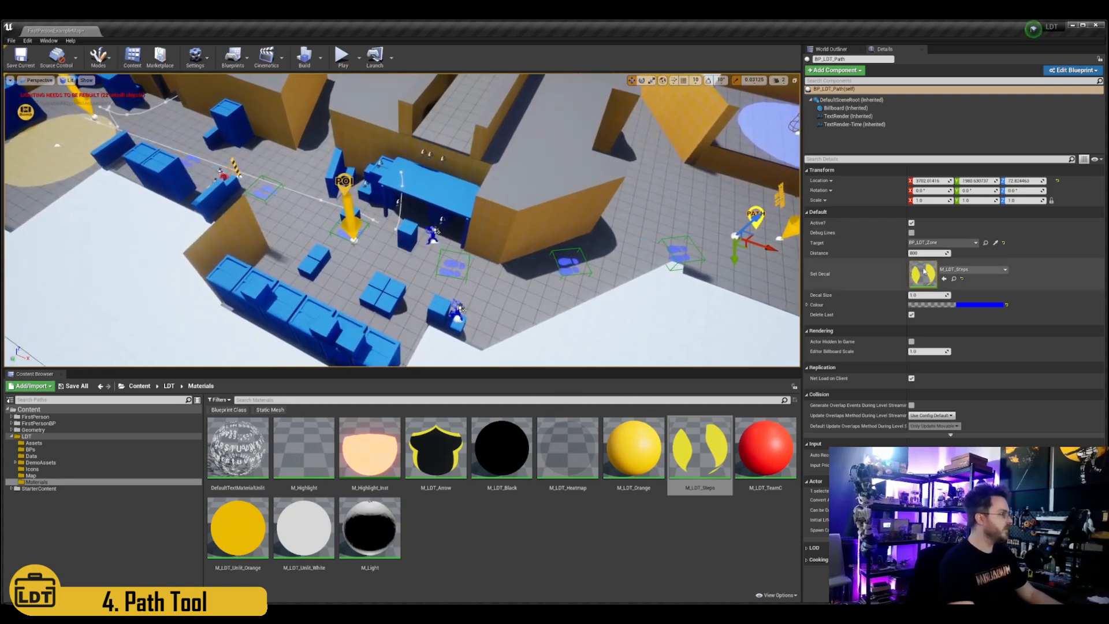
{"action": "left_click", "coordinate": [925, 295]}
{"action": "type", "text": "0.5"}
{"action": "key", "text": "Return"}
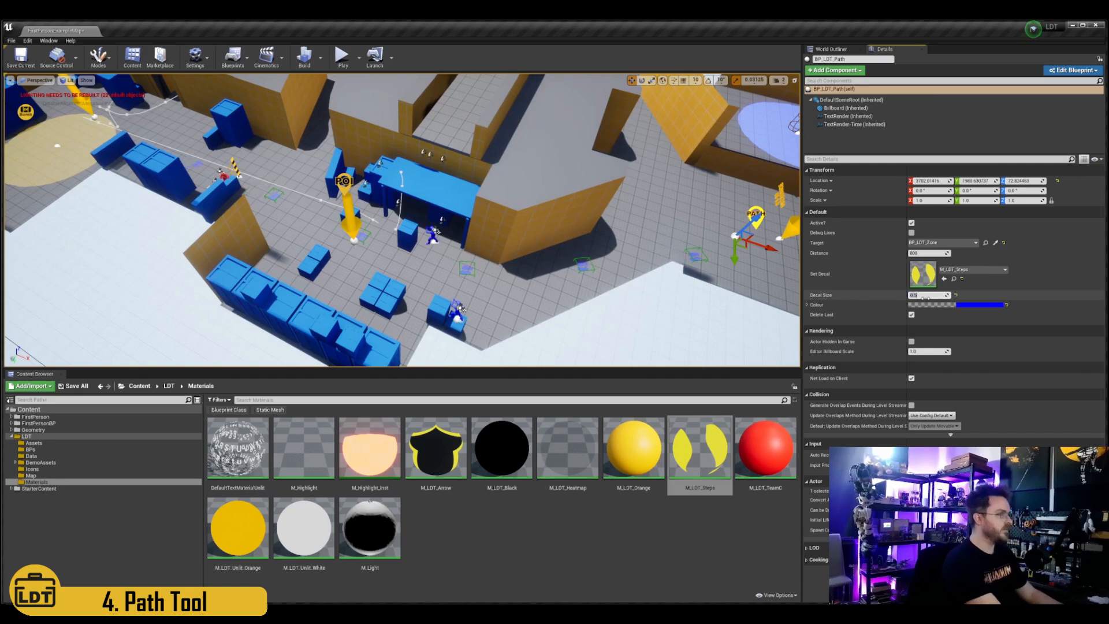
Set the path's distance to 200, and compare its end in the bomb zone with Delete Last off and on again.
{"action": "left_click", "coordinate": [926, 253]}
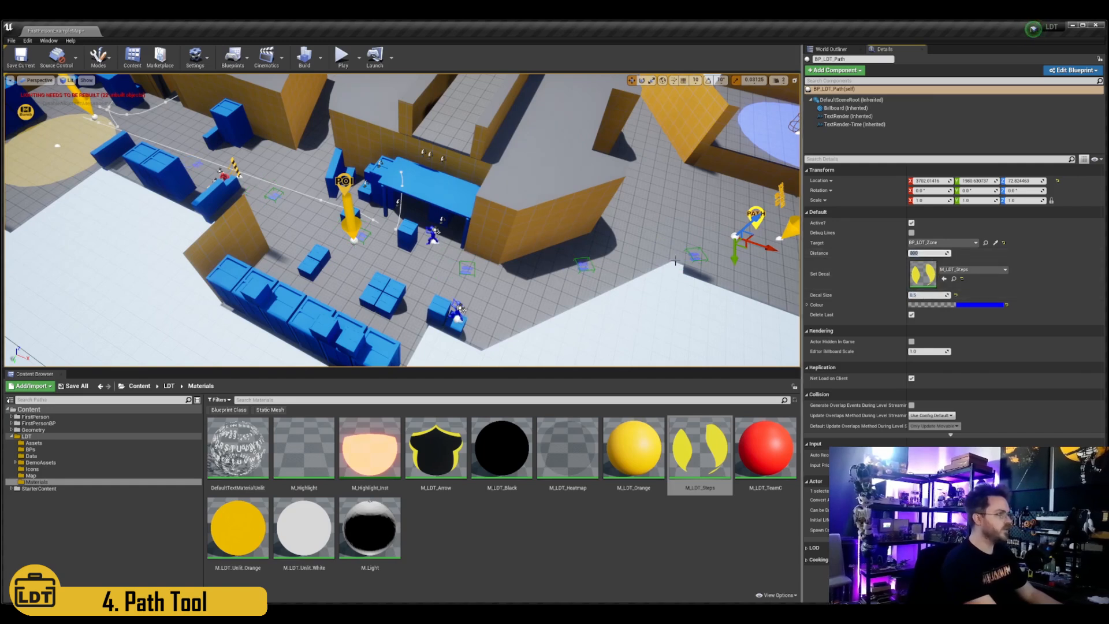
{"action": "type", "text": "200"}
{"action": "key", "text": "Return"}
{"action": "mouse_move", "coordinate": [693, 283]}
{"action": "right_mouse_down"}
{"action": "mouse_move", "coordinate": [680, 268]}
{"action": "mouse_move", "coordinate": [699, 268]}
{"action": "mouse_move", "coordinate": [705, 284]}
{"action": "mouse_move", "coordinate": [685, 280]}
{"action": "right_mouse_up"}
{"action": "left_click", "coordinate": [911, 316]}
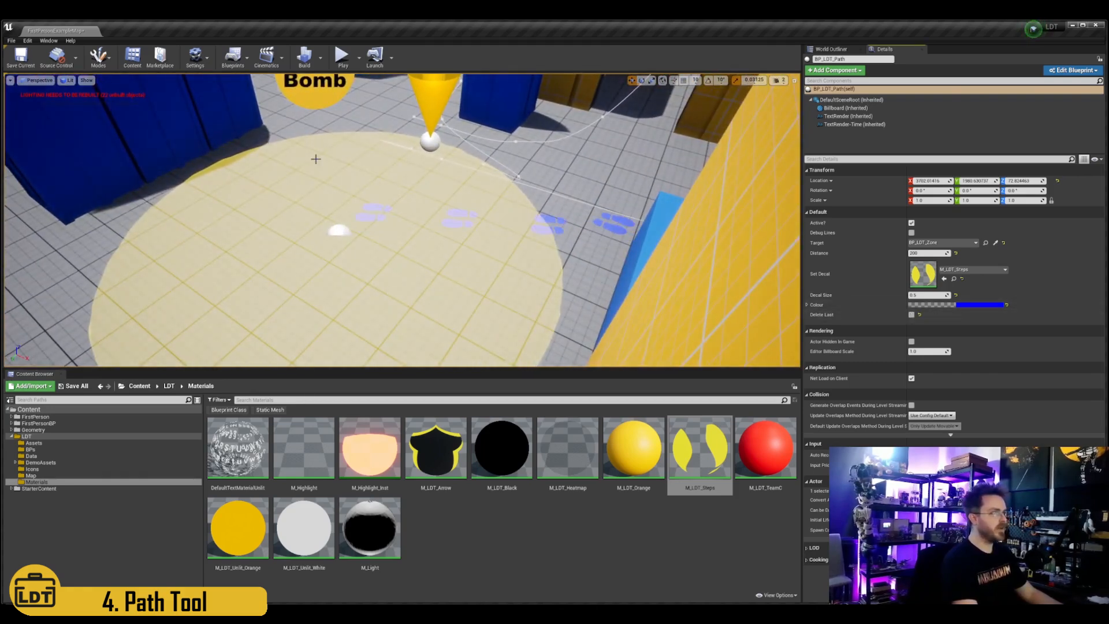
{"action": "left_click", "coordinate": [911, 314]}
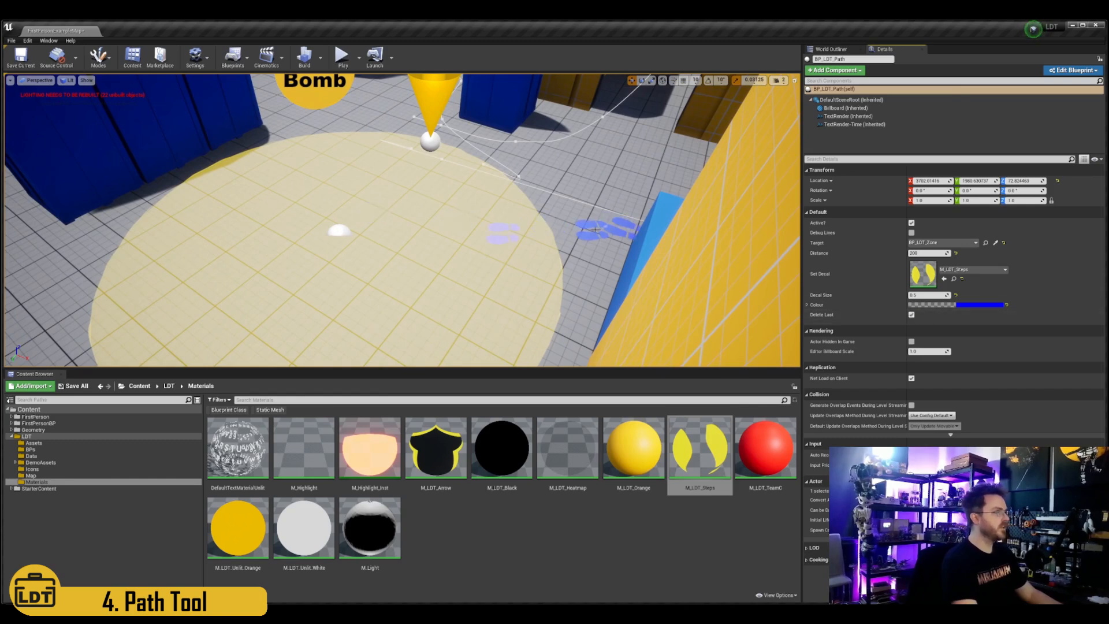
Examine the blue footstep path through the level with the editor icons hidden, and show the icons again.
{"action": "key", "text": "s"}
{"action": "right_click_drag", "start_coordinate": [504, 246], "coordinate": [406, 226]}
{"action": "key", "text": "Escape"}
{"action": "key", "text": "g"}
{"action": "key", "text": "s"}
{"action": "key", "text": "d"}
{"action": "key", "text": "g"}
{"action": "key", "text": "w"}
{"action": "key", "text": "w"}
{"action": "key", "text": "d"}
Set the red footstep path's distance to 400 and toggle its Delete Last option.
{"action": "left_click", "coordinate": [512, 250]}
{"action": "right_click_drag", "start_coordinate": [512, 251], "coordinate": [279, 291]}
{"action": "key", "text": "s"}
{"action": "key", "text": "d"}
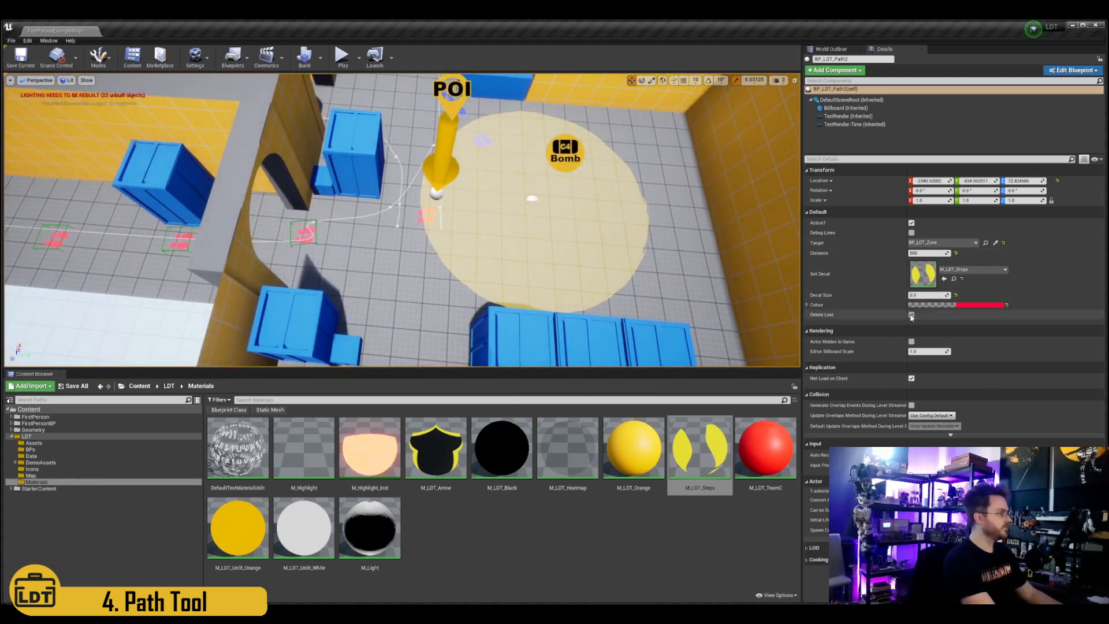
{"action": "left_click", "coordinate": [932, 253]}
{"action": "type", "text": "400"}
{"action": "key", "text": "Return"}
{"action": "right_click_drag", "start_coordinate": [739, 248], "coordinate": [689, 310]}
{"action": "left_click", "coordinate": [912, 314]}
{"action": "key", "text": "Escape"}
Examine the red and blue footstep paths from above and across the whole blockout level.
{"action": "key", "text": "s"}
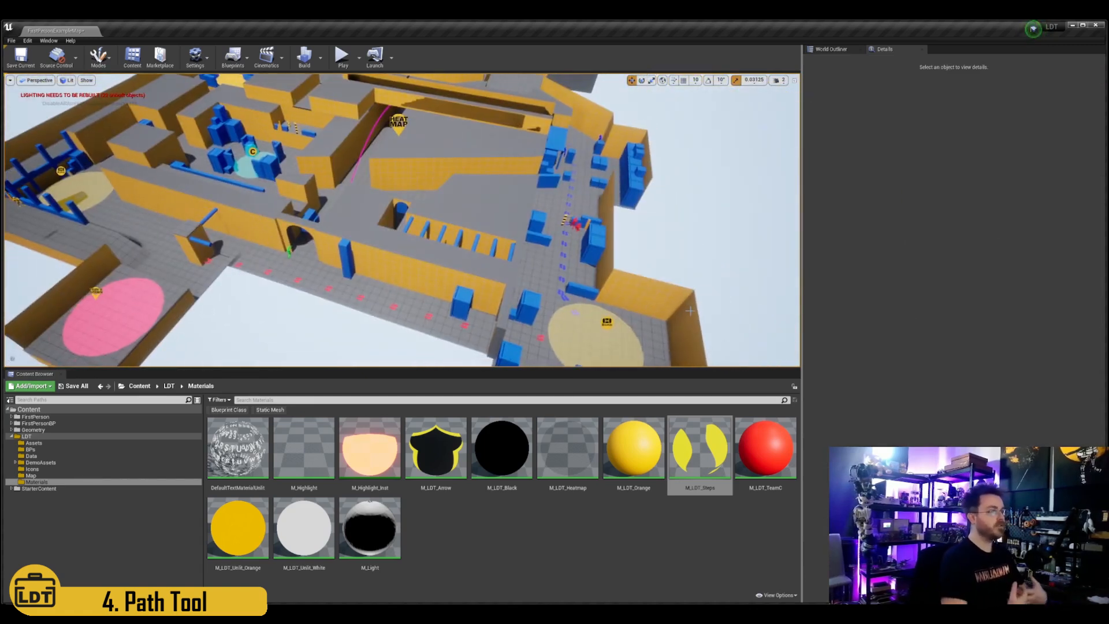
{"action": "mouse_move", "coordinate": [690, 310]}
{"action": "right_mouse_down"}
{"action": "mouse_move", "coordinate": [546, 341]}
{"action": "mouse_move", "coordinate": [456, 295]}
{"action": "mouse_move", "coordinate": [473, 275]}
{"action": "mouse_move", "coordinate": [456, 309]}
{"action": "mouse_move", "coordinate": [340, 259]}
{"action": "mouse_move", "coordinate": [262, 257]}
{"action": "mouse_move", "coordinate": [324, 312]}
{"action": "mouse_move", "coordinate": [369, 318]}
{"action": "mouse_move", "coordinate": [361, 315]}
{"action": "mouse_move", "coordinate": [370, 370]}
{"action": "mouse_move", "coordinate": [306, 329]}
{"action": "right_mouse_up"}
{"action": "key", "text": "w"}
{"action": "key", "text": "g"}
{"action": "key", "text": "w"}
{"action": "key", "text": "w"}
{"action": "key", "text": "s"}
{"action": "key", "text": "s"}
{"action": "key", "text": "w"}
{"action": "key", "text": "a"}
{"action": "key", "text": "s"}
{"action": "right_click_drag", "start_coordinate": [646, 300], "coordinate": [646, 286]}
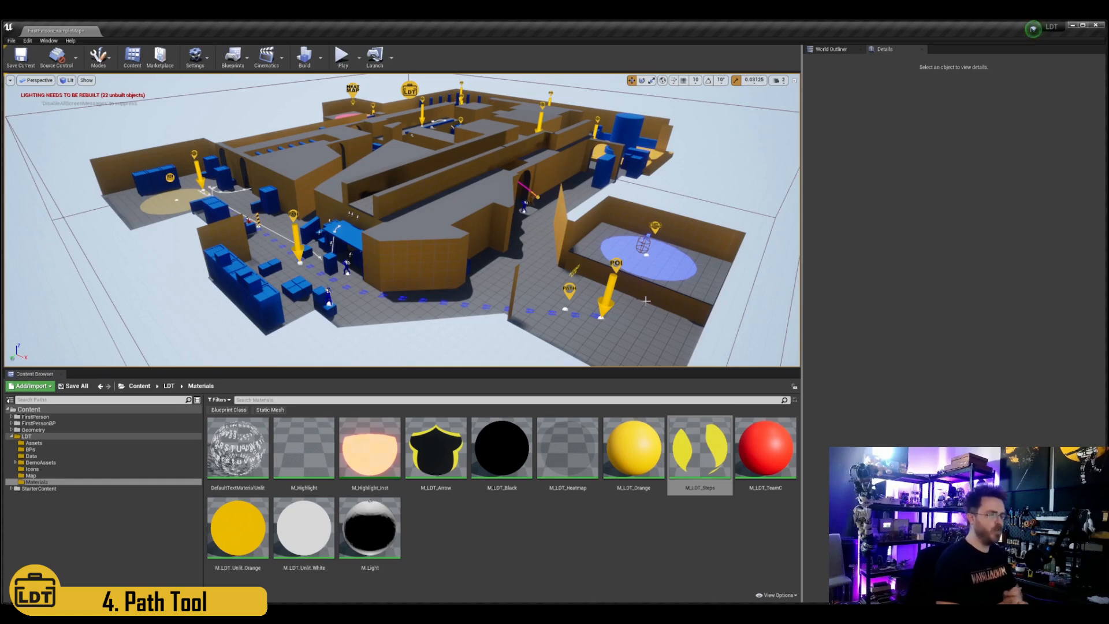
{"action": "right_click_drag", "start_coordinate": [646, 301], "coordinate": [700, 260]}
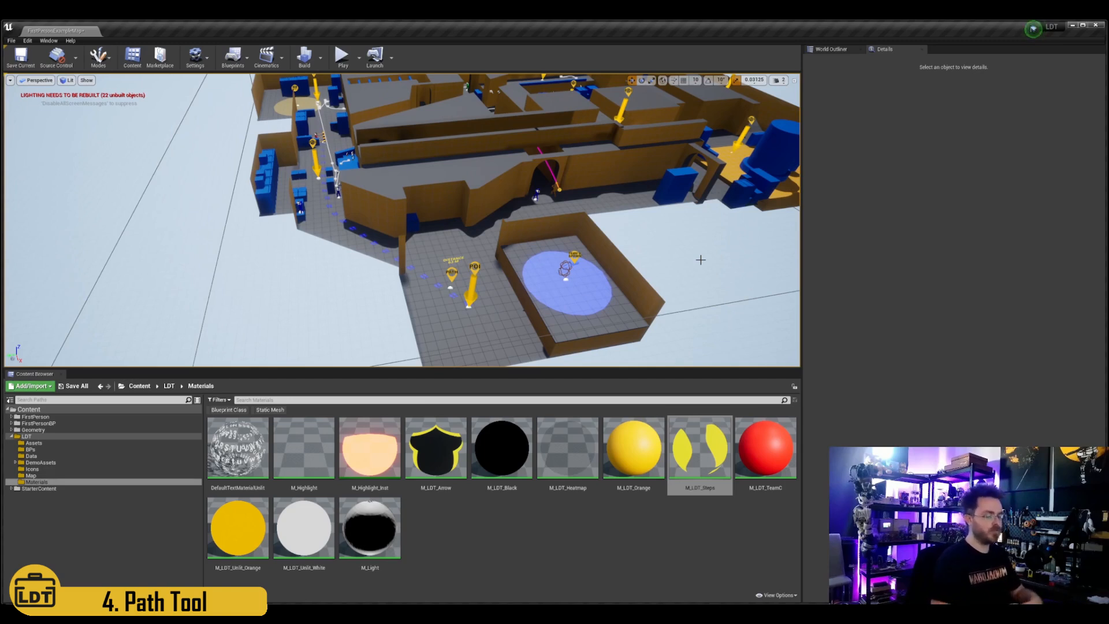
Activate the line of sight of the blue model standing at the archway near the blue spawn zone.
{"action": "right_click_drag", "start_coordinate": [692, 258], "coordinate": [647, 278]}
{"action": "key", "text": "w"}
{"action": "key", "text": "s"}
{"action": "right_click_drag", "start_coordinate": [497, 272], "coordinate": [509, 262]}
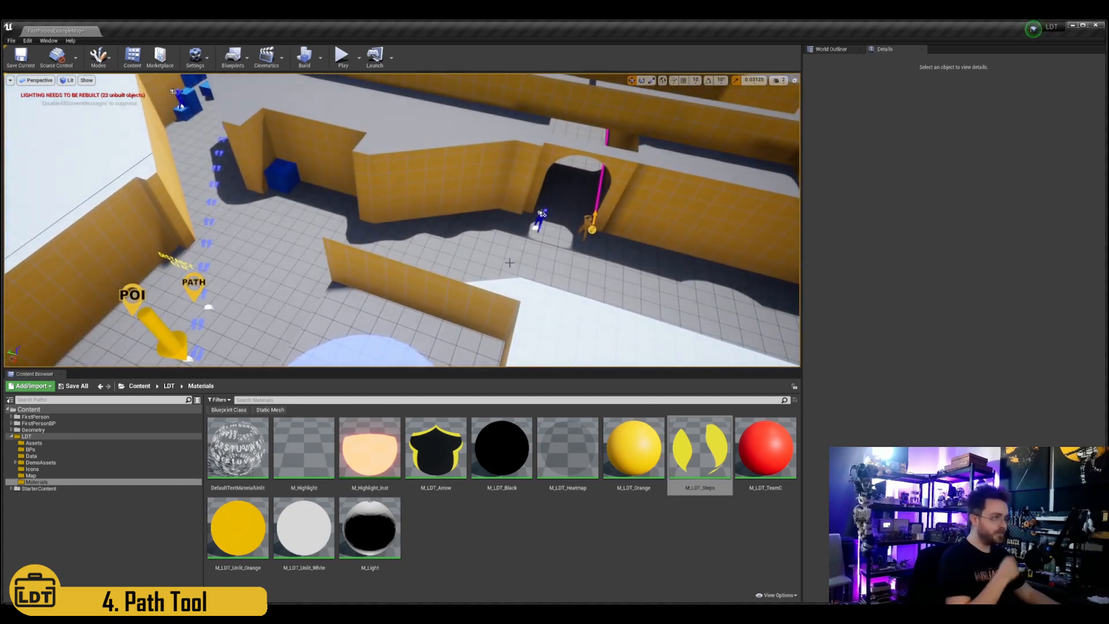
{"action": "right_click_drag", "start_coordinate": [573, 217], "coordinate": [589, 204]}
{"action": "left_click", "coordinate": [523, 232]}
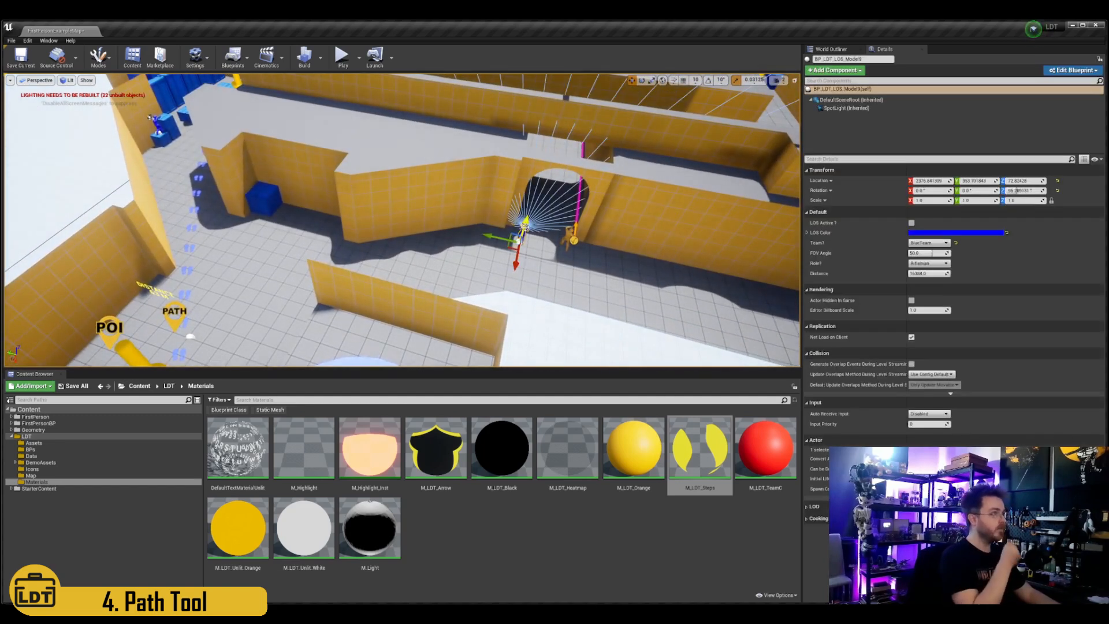
{"action": "left_click", "coordinate": [911, 223]}
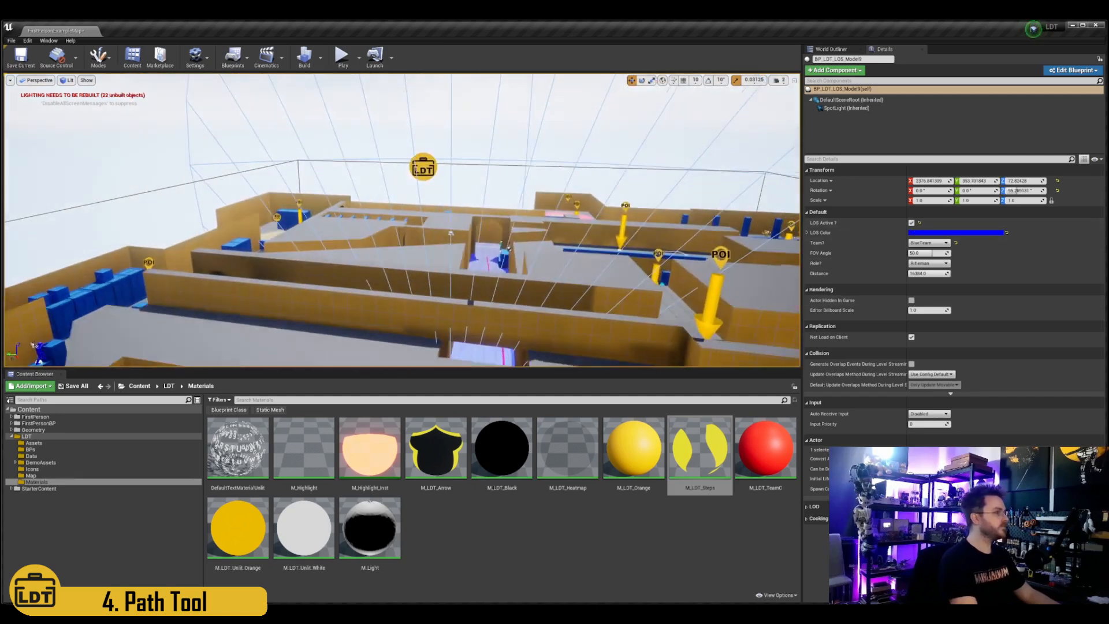
Switch the green model at the opposite archway to the red team and activate its line of sight.
{"action": "right_click_drag", "start_coordinate": [602, 310], "coordinate": [644, 312]}
{"action": "key", "text": "Escape"}
{"action": "key", "text": "w"}
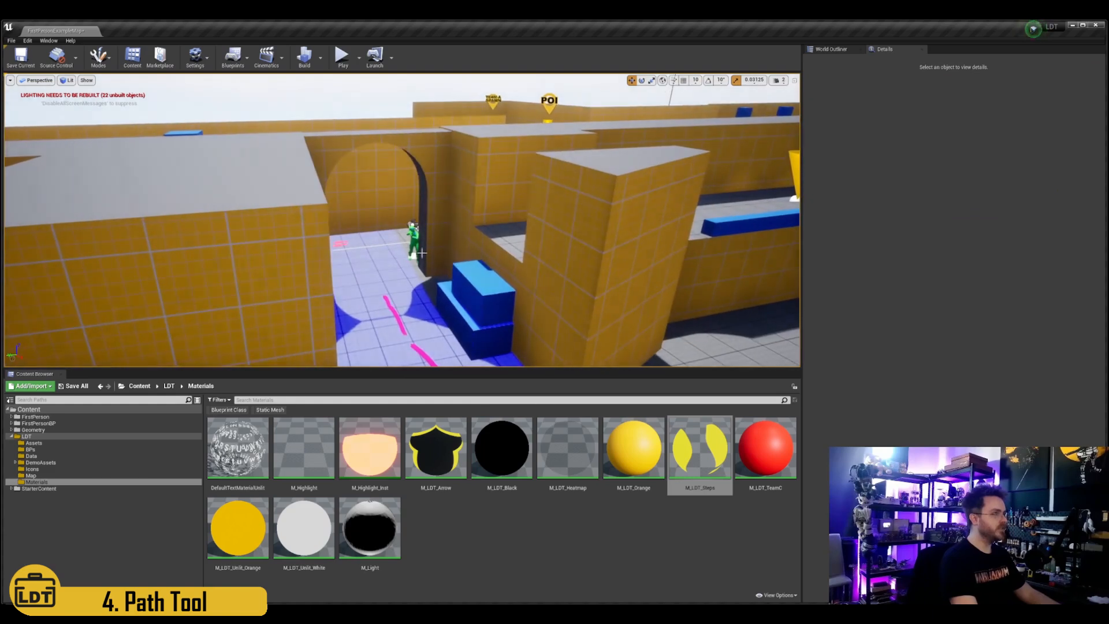
{"action": "left_click", "coordinate": [416, 252]}
{"action": "left_click", "coordinate": [413, 238]}
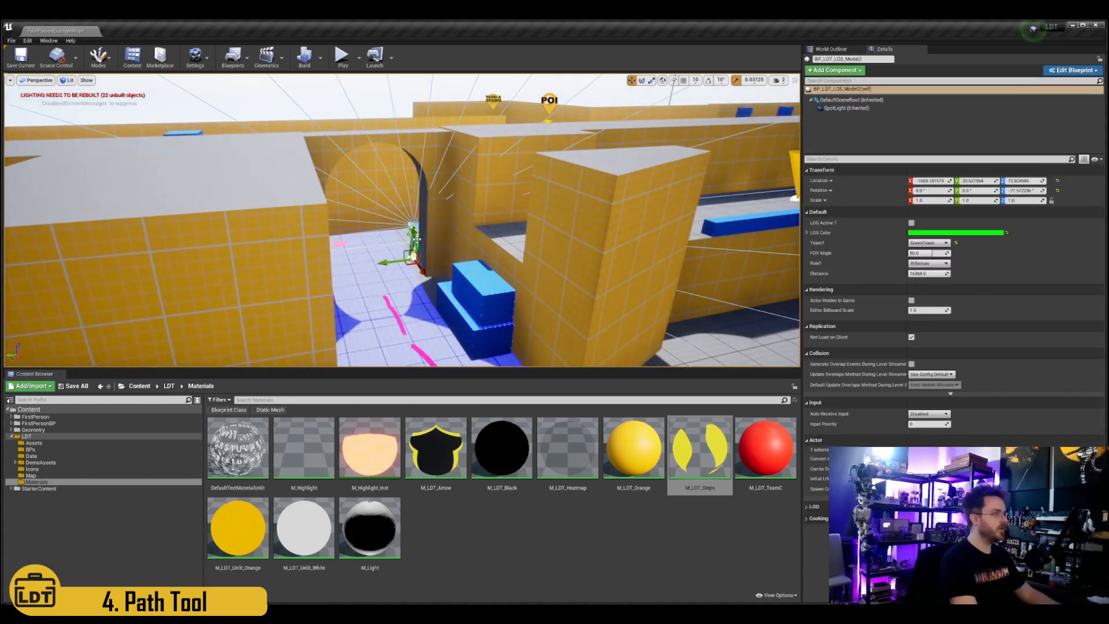
{"action": "left_click", "coordinate": [928, 251]}
Examine how the red and blue models' sightlines overlap between the two archways.
{"action": "right_click_drag", "start_coordinate": [693, 243], "coordinate": [635, 231]}
{"action": "key", "text": "Escape"}
{"action": "key", "text": "s"}
{"action": "right_click_drag", "start_coordinate": [462, 259], "coordinate": [436, 274]}
{"action": "key", "text": "s"}
{"action": "key", "text": "s"}
{"action": "right_click_drag", "start_coordinate": [565, 235], "coordinate": [486, 244]}
{"action": "key", "text": "s"}
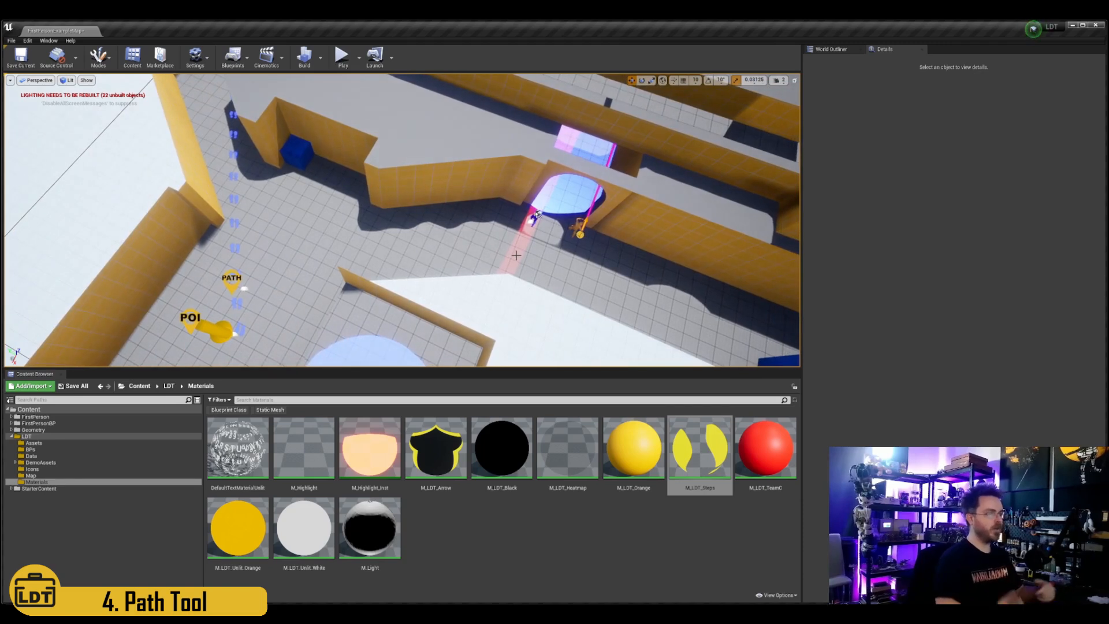
Place a BP_LDT_Path from the BPs folder beside the blue side's POI and pick the blue archway model as its target.
{"action": "left_click", "coordinate": [30, 449]}
{"action": "left_click", "coordinate": [471, 440]}
{"action": "mouse_move", "coordinate": [470, 440]}
{"action": "left_mouse_down"}
{"action": "mouse_move", "coordinate": [319, 291]}
{"action": "mouse_move", "coordinate": [263, 306]}
{"action": "left_mouse_up"}
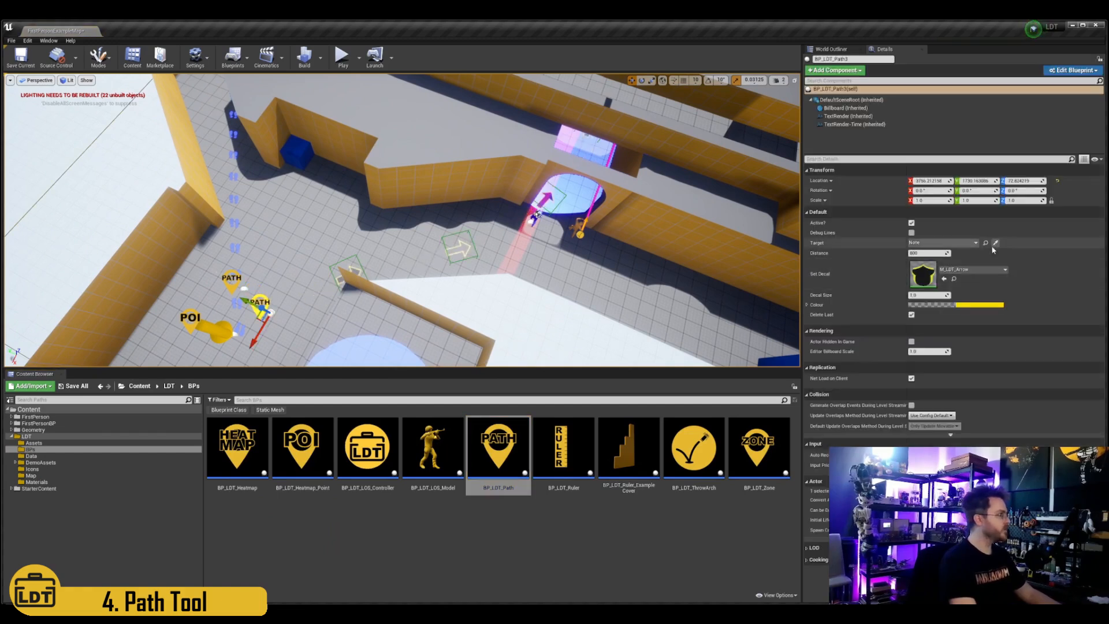
{"action": "left_click", "coordinate": [538, 216]}
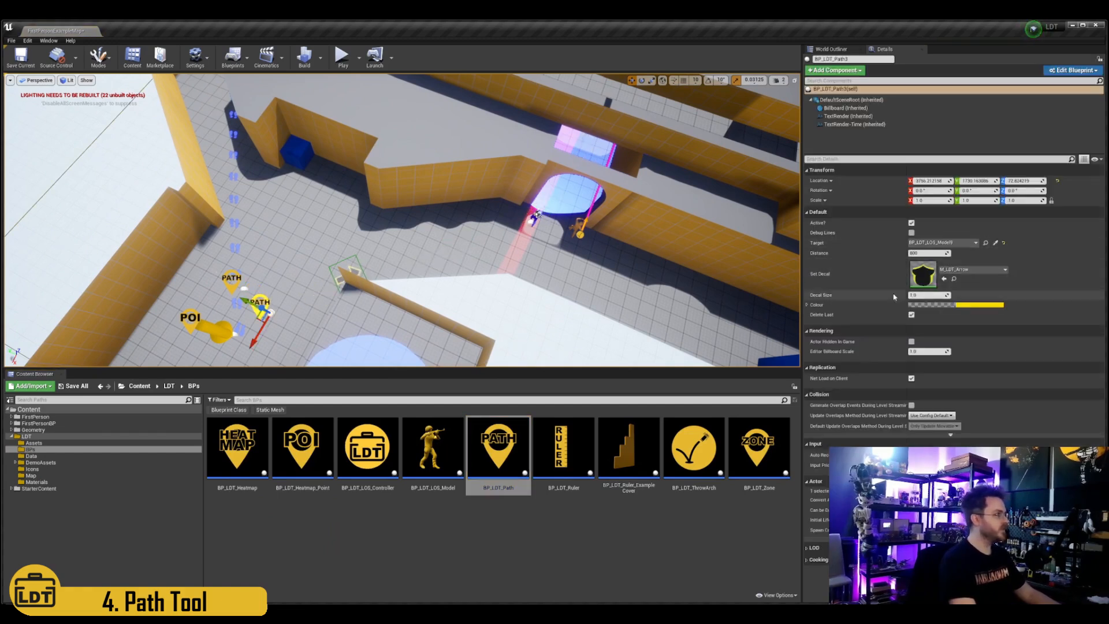
Set the new path's distance to 200 and its colour to blue.
{"action": "left_click", "coordinate": [934, 255]}
{"action": "type", "text": "200"}
{"action": "key", "text": "Return"}
{"action": "left_click", "coordinate": [973, 306]}
{"action": "left_click_drag", "start_coordinate": [1005, 347], "coordinate": [1002, 341]}
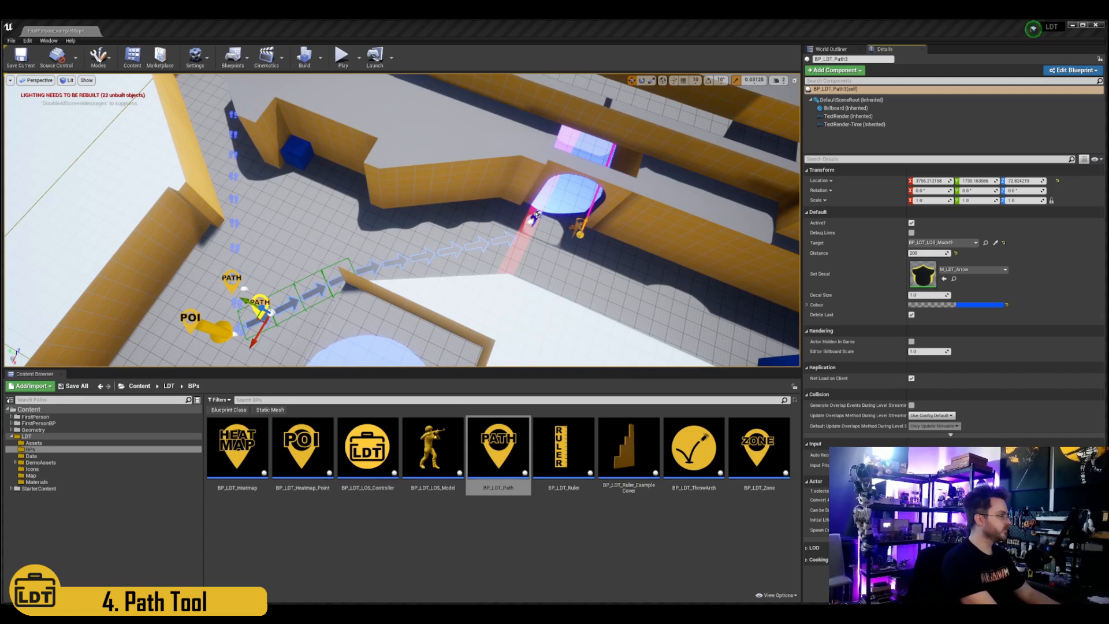
Set the blue arrow path's distance to 300 and its decal size to 0.5.
{"action": "left_click", "coordinate": [927, 253]}
{"action": "type", "text": "300"}
{"action": "key", "text": "Return"}
{"action": "left_click", "coordinate": [929, 295]}
{"action": "type", "text": "0.5"}
{"action": "key", "text": "Return"}
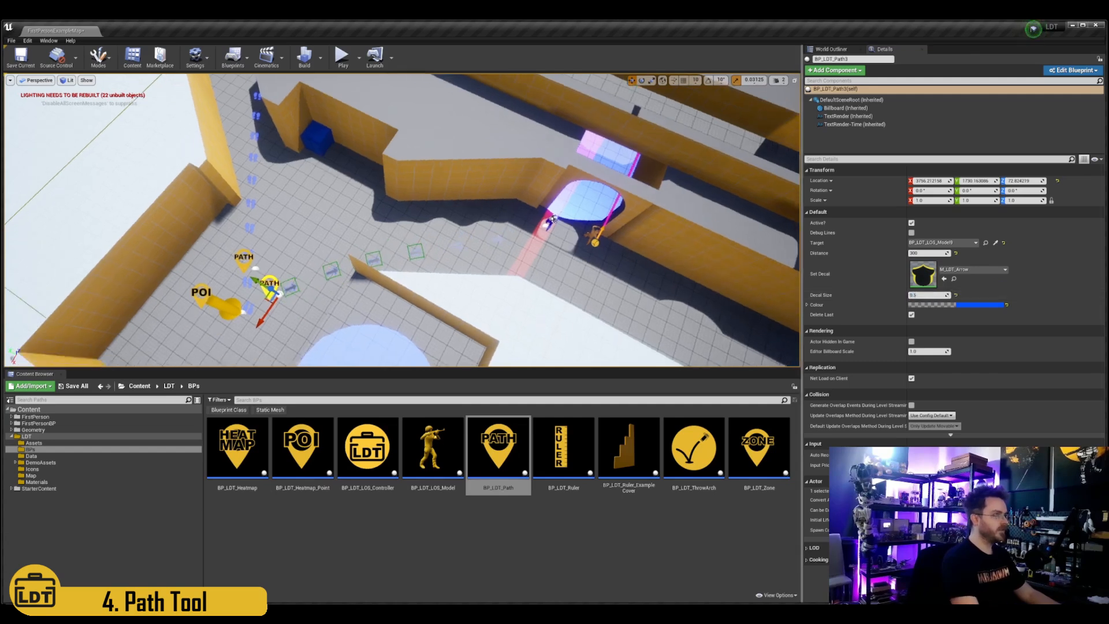
Turn the blue arrow path's Debug Lines on and off again.
{"action": "right_click_drag", "start_coordinate": [403, 266], "coordinate": [366, 264]}
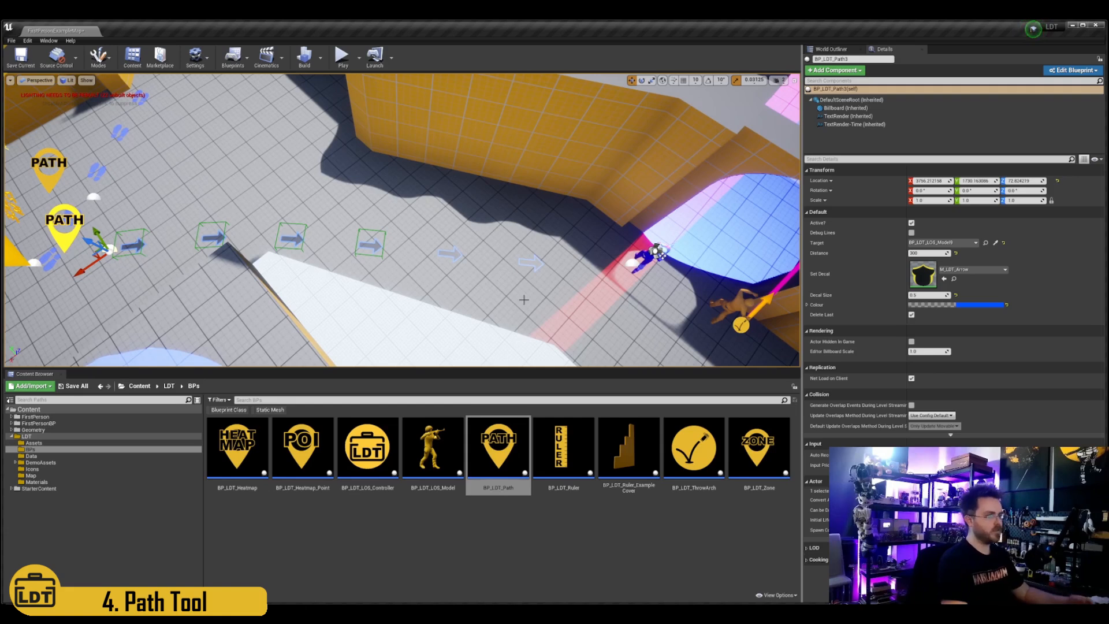
{"action": "left_click", "coordinate": [912, 233]}
{"action": "left_click", "coordinate": [912, 234]}
Place a red BP_LDT_Path near the start of the red footstep path, targeting the red model at the archway.
{"action": "mouse_move", "coordinate": [681, 243]}
{"action": "right_mouse_down"}
{"action": "mouse_move", "coordinate": [578, 236]}
{"action": "mouse_move", "coordinate": [621, 205]}
{"action": "mouse_move", "coordinate": [728, 179]}
{"action": "mouse_move", "coordinate": [714, 193]}
{"action": "mouse_move", "coordinate": [705, 153]}
{"action": "mouse_move", "coordinate": [708, 173]}
{"action": "mouse_move", "coordinate": [731, 173]}
{"action": "mouse_move", "coordinate": [725, 205]}
{"action": "mouse_move", "coordinate": [742, 271]}
{"action": "right_mouse_up"}
{"action": "left_click_drag", "start_coordinate": [507, 442], "coordinate": [473, 248]}
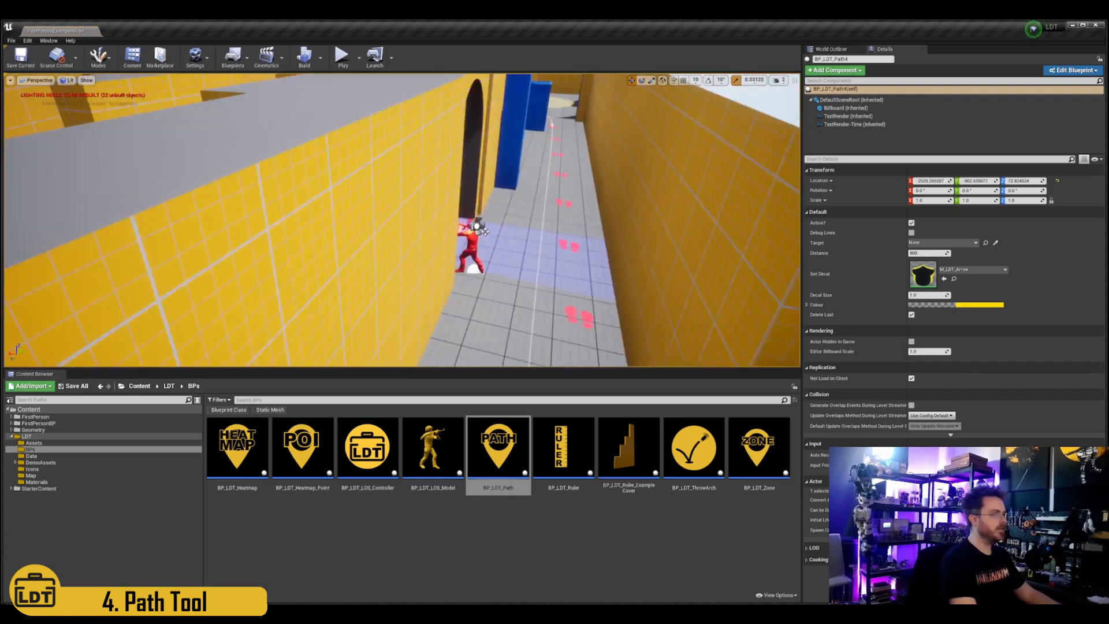
{"action": "right_click_drag", "start_coordinate": [577, 231], "coordinate": [520, 260]}
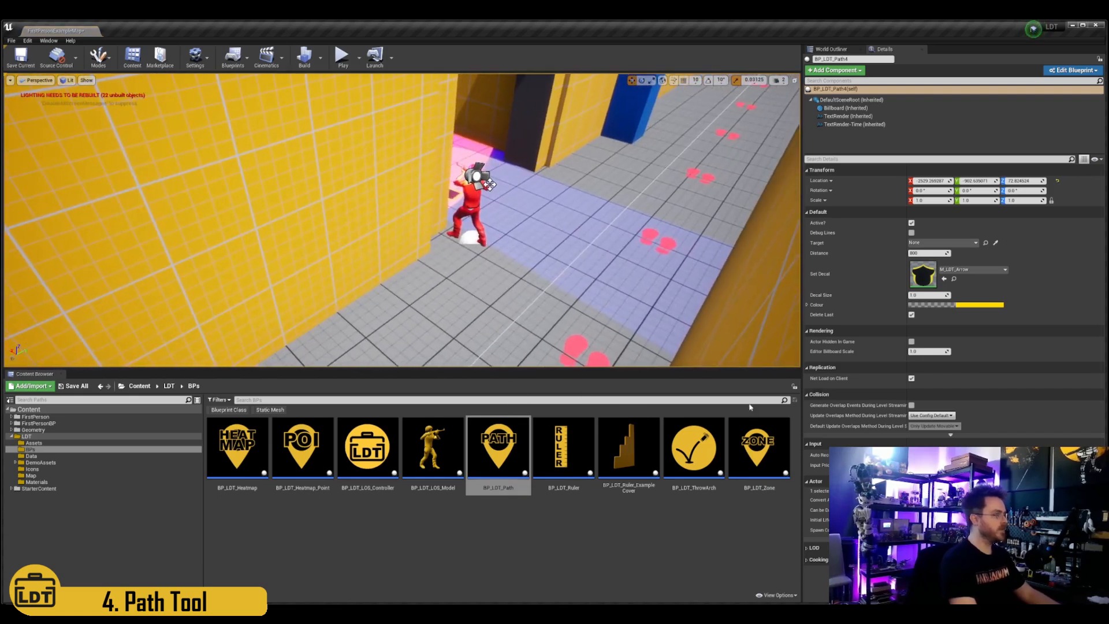
{"action": "left_click", "coordinate": [965, 244]}
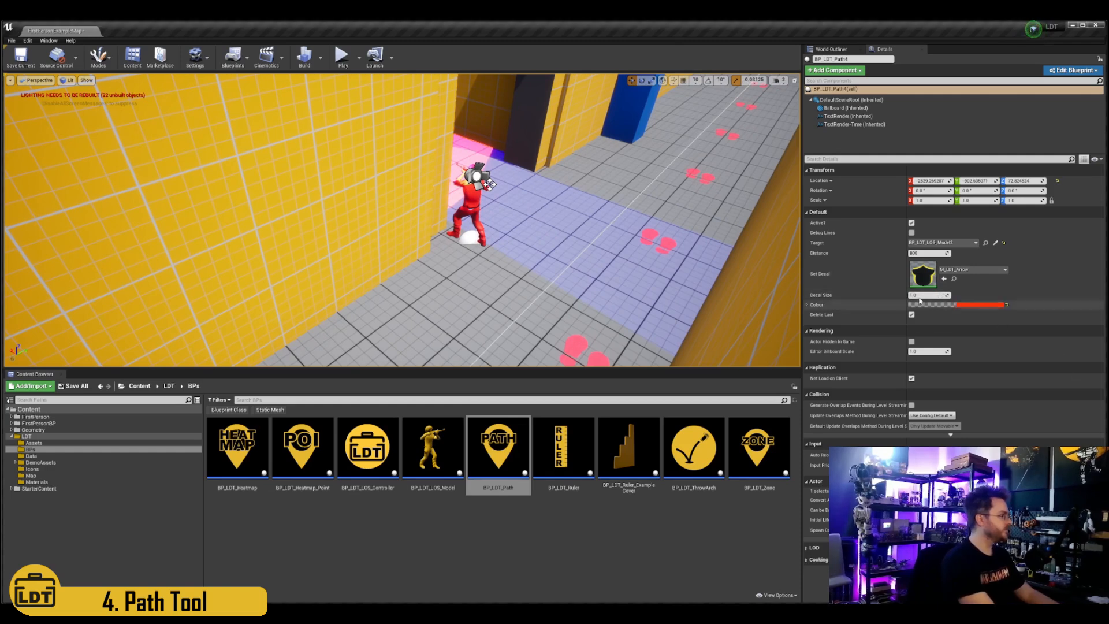
Set the red arrow path's distance to 200 and its decal size to 0.5.
{"action": "left_click", "coordinate": [922, 254]}
{"action": "type", "text": "200"}
{"action": "key", "text": "Return"}
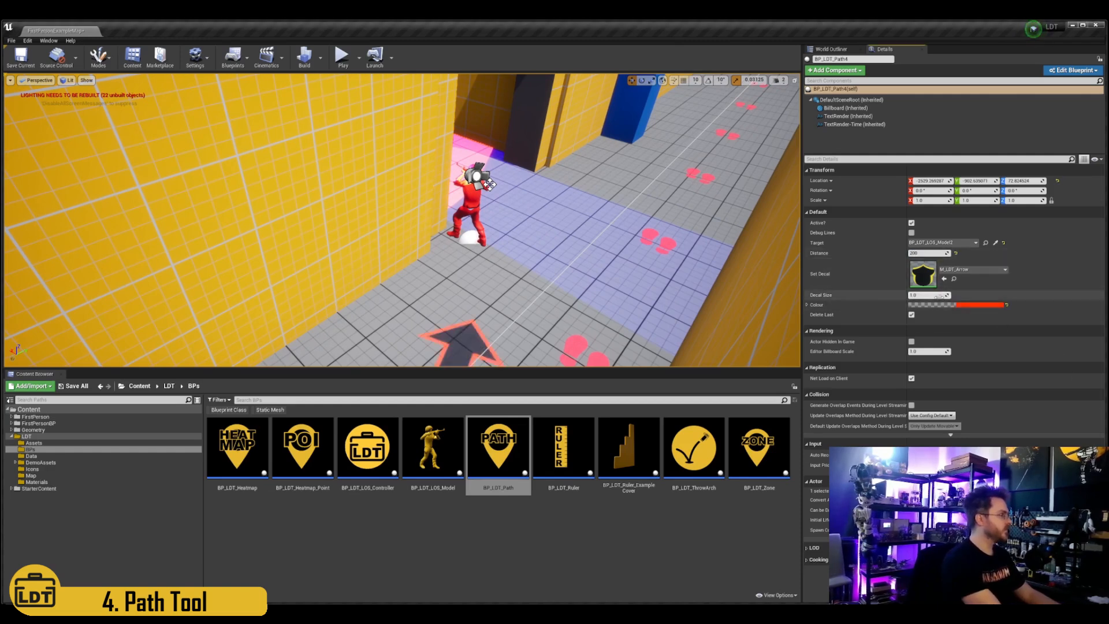
{"action": "left_click", "coordinate": [939, 297]}
{"action": "type", "text": "0.5"}
{"action": "key", "text": "Return"}
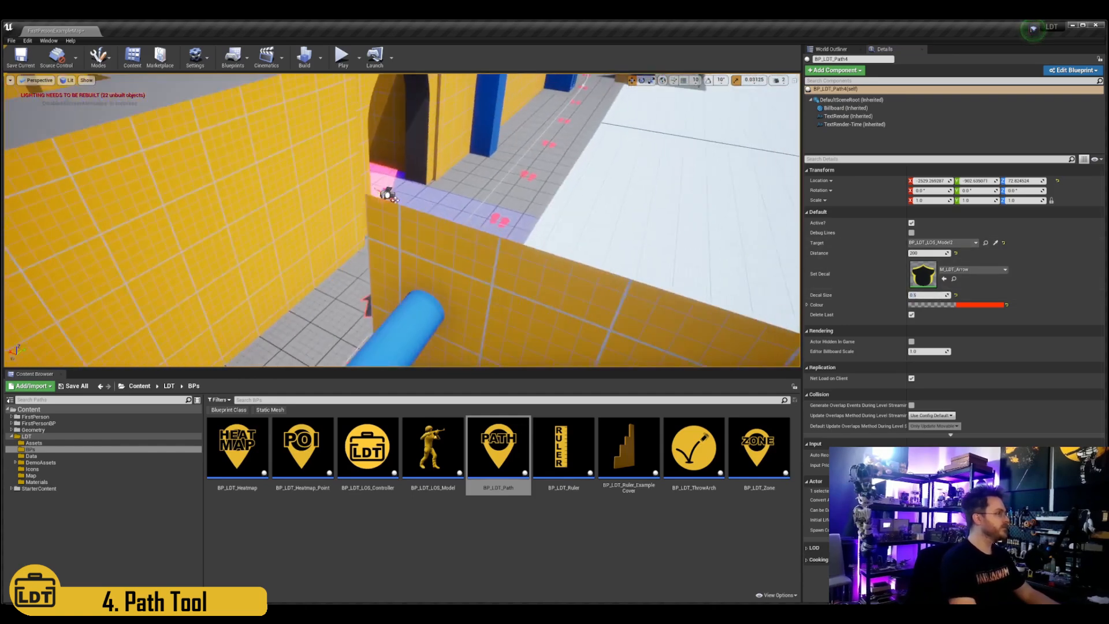
Deselect the red arrow path and save the level.
{"action": "mouse_move", "coordinate": [402, 220]}
{"action": "right_mouse_down"}
{"action": "mouse_move", "coordinate": [457, 223]}
{"action": "mouse_move", "coordinate": [445, 214]}
{"action": "mouse_move", "coordinate": [433, 231]}
{"action": "mouse_move", "coordinate": [416, 226]}
{"action": "right_mouse_up"}
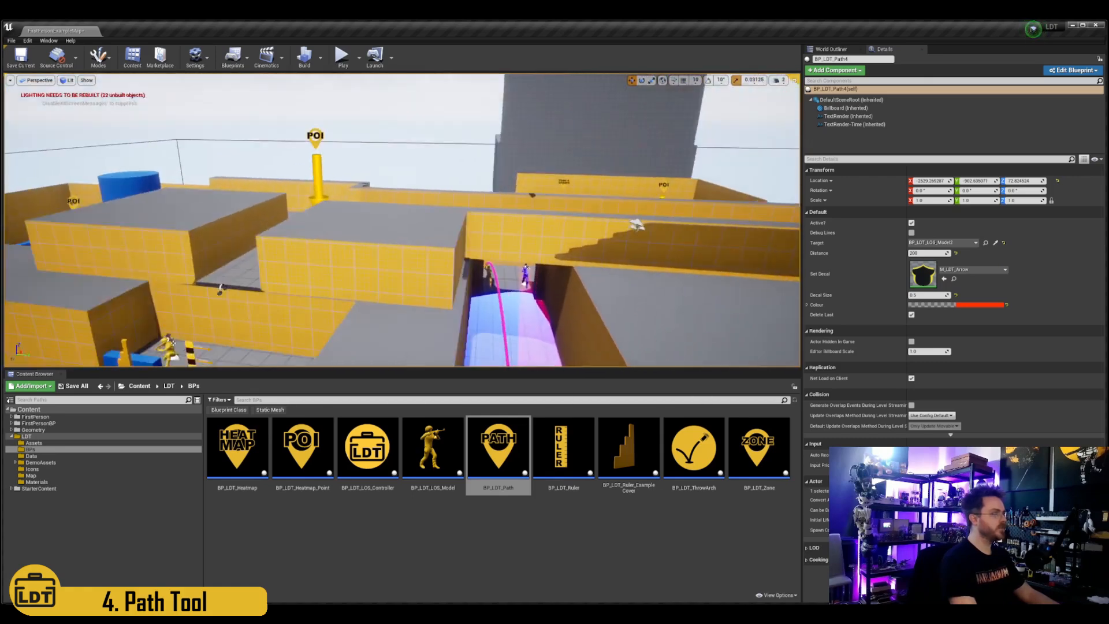
{"action": "right_click_drag", "start_coordinate": [521, 284], "coordinate": [445, 282]}
{"action": "scroll", "coordinate": [521, 283], "scroll_direction": "down", "scroll_amount": 1}
{"action": "key", "text": "Escape"}
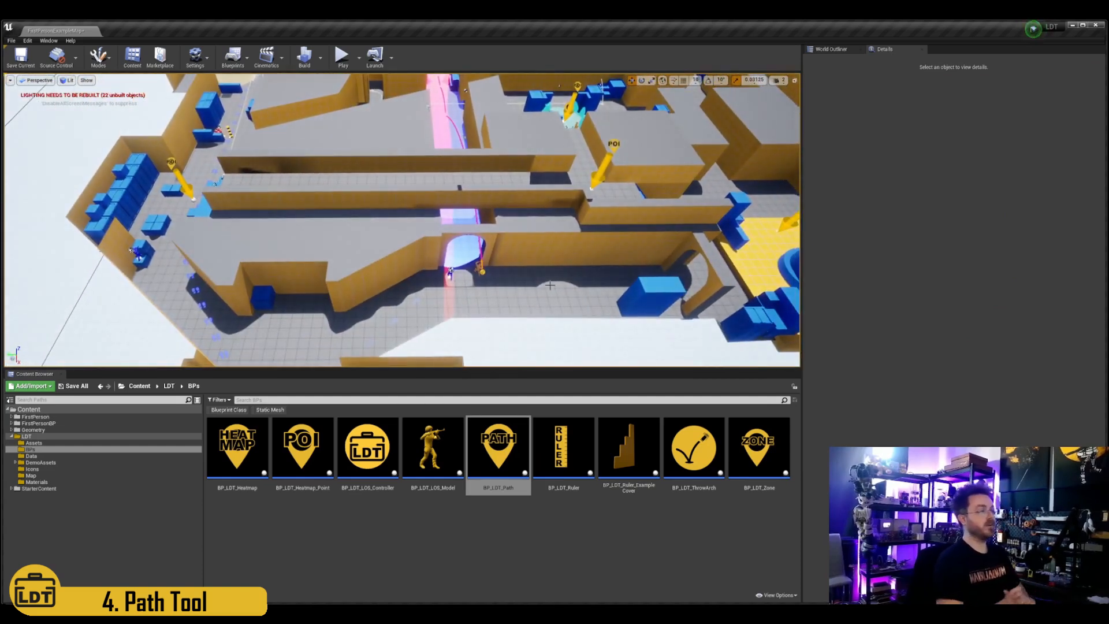
{"action": "right_click_drag", "start_coordinate": [549, 284], "coordinate": [523, 268]}
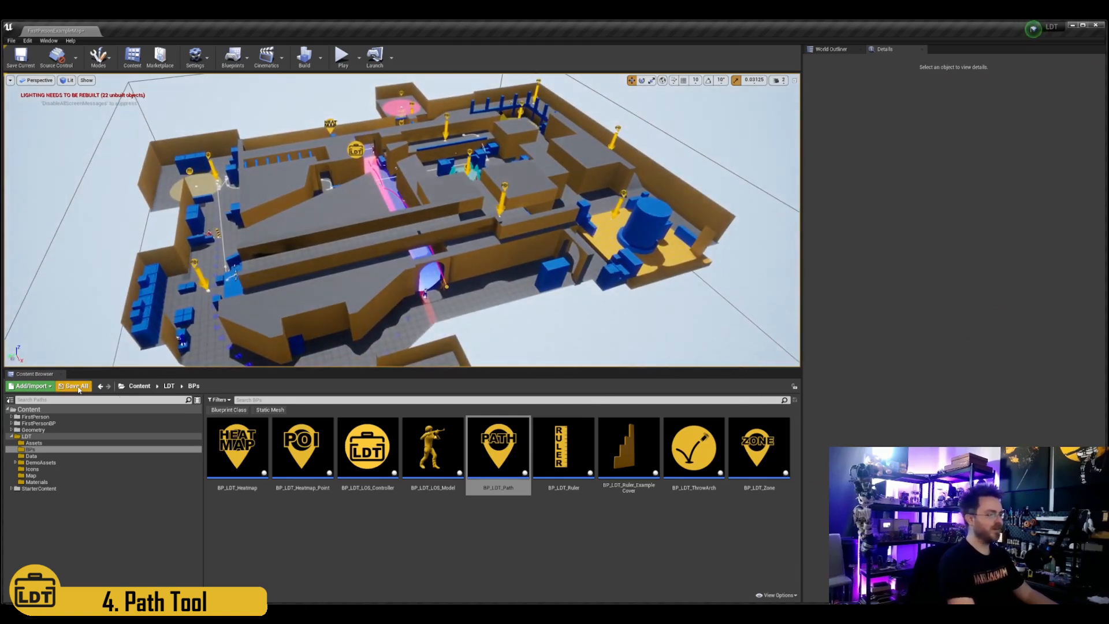
{"action": "key", "text": "ctrl+s"}
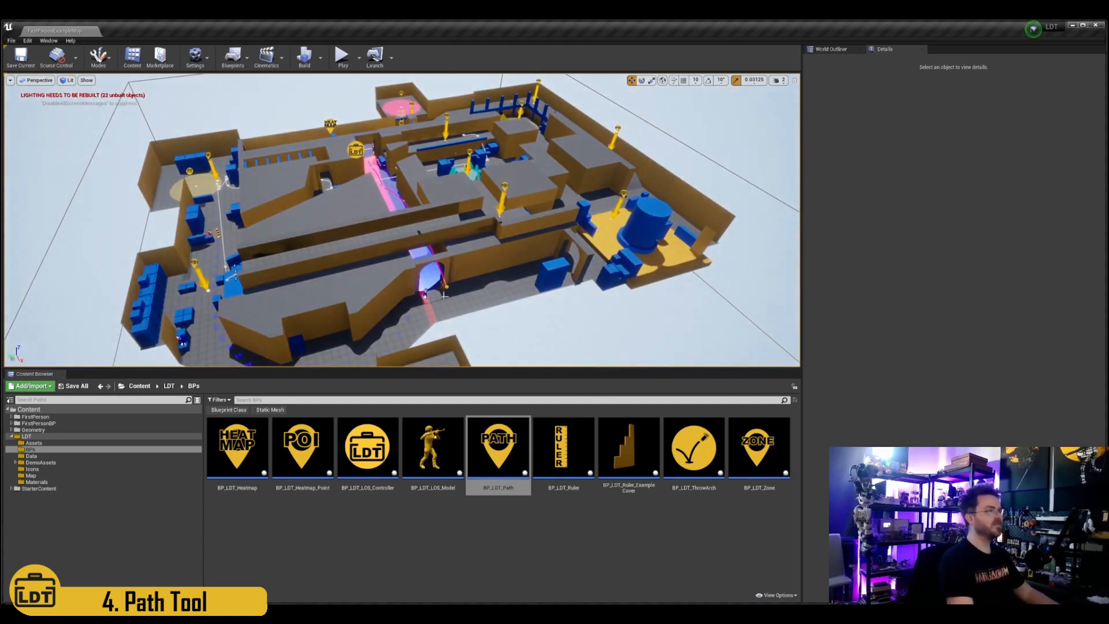
Examine the paths leading out from the blue spawn zone, and go over to the ruler examples by the blue cover.
{"action": "scroll", "coordinate": [486, 244], "scroll_direction": "up", "scroll_amount": 1}
{"action": "right_click_drag", "start_coordinate": [485, 244], "coordinate": [461, 287]}
{"action": "key", "text": "w"}
{"action": "scroll", "coordinate": [429, 267], "scroll_direction": "down", "scroll_amount": 1}
{"action": "key", "text": "s"}
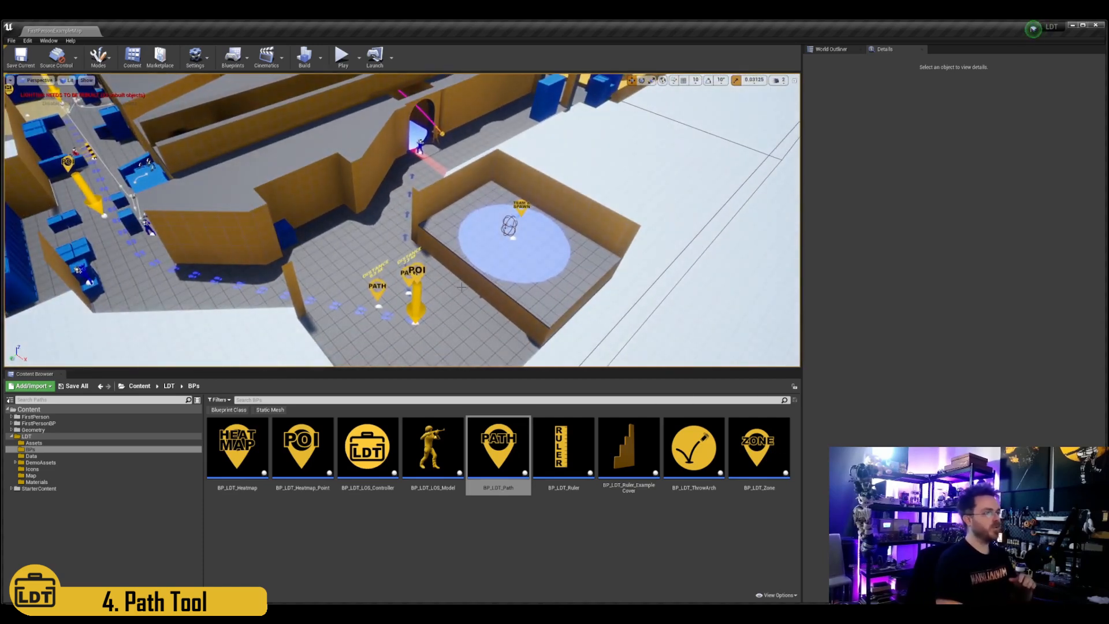
{"action": "right_click_drag", "start_coordinate": [461, 287], "coordinate": [530, 351]}
{"action": "key", "text": "s"}
{"action": "key", "text": "a"}
{"action": "key", "text": "w"}
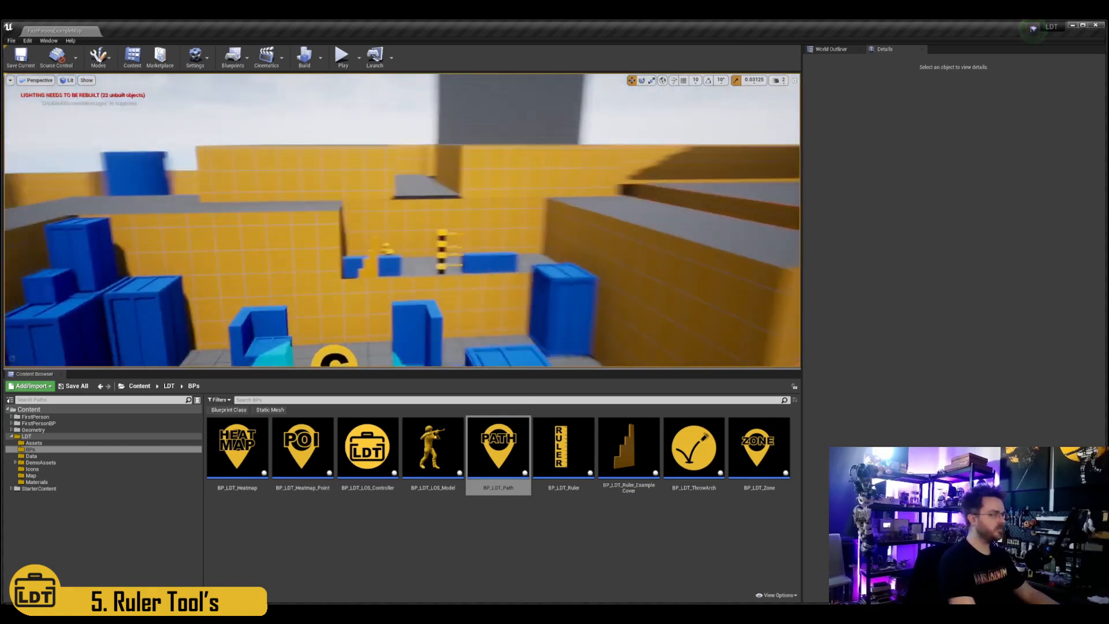
Move the stair-shaped cover ruler slightly along the blue wall towards the two red models.
{"action": "right_click_drag", "start_coordinate": [402, 219], "coordinate": [418, 295]}
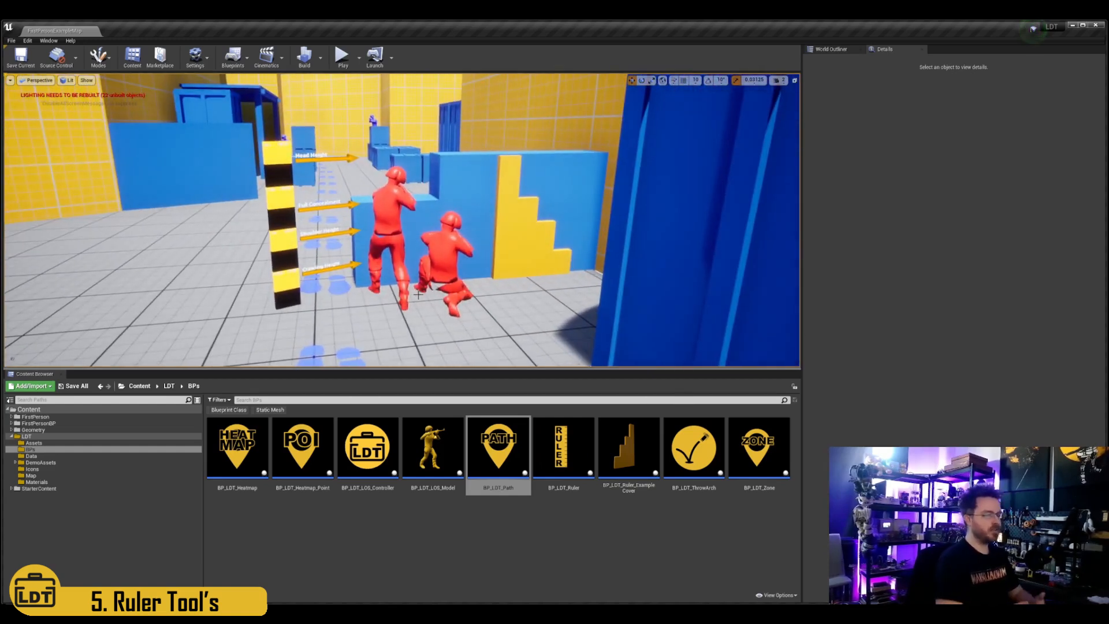
{"action": "left_click", "coordinate": [551, 238]}
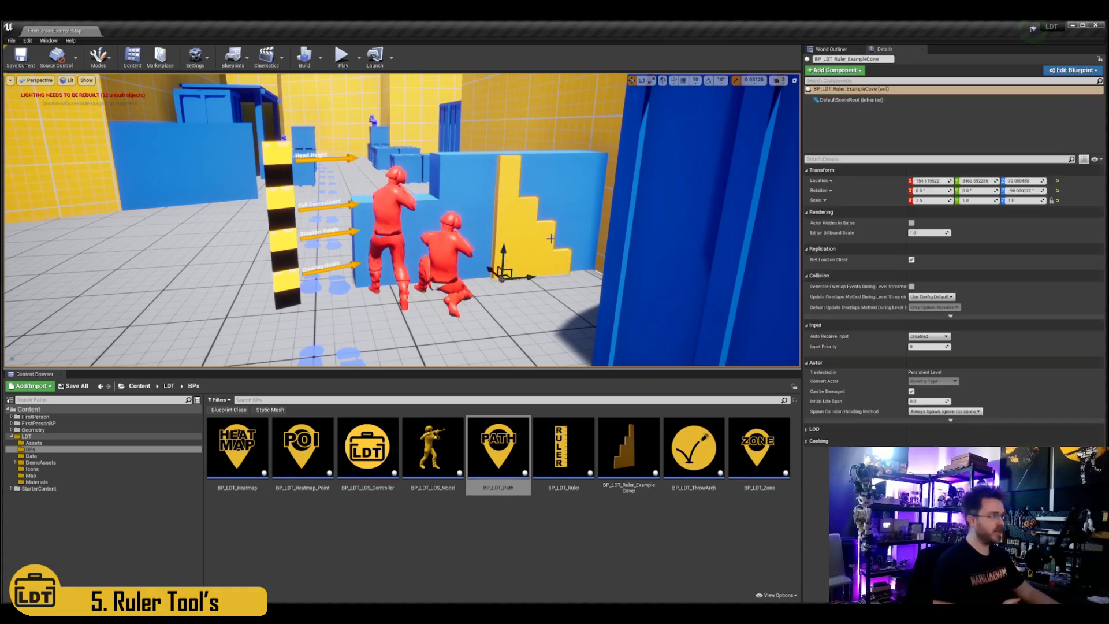
{"action": "left_click_drag", "start_coordinate": [529, 279], "coordinate": [516, 299]}
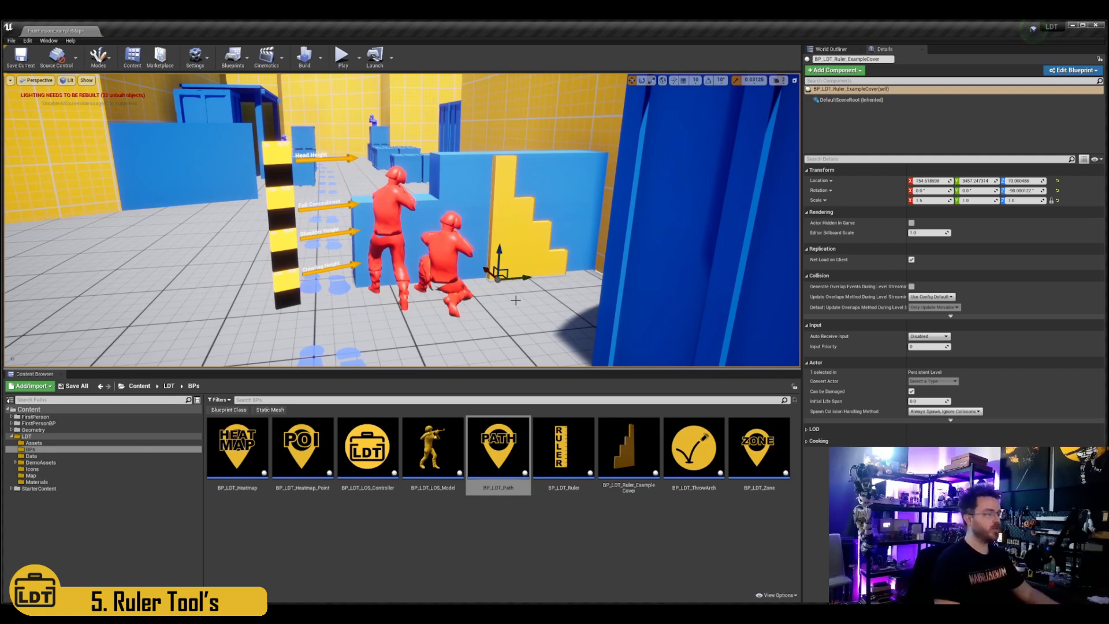
Try a Crawling Height of 20 cm and a smaller Scale Correction X on the striped ruler, undoing each change.
{"action": "left_click", "coordinate": [563, 447]}
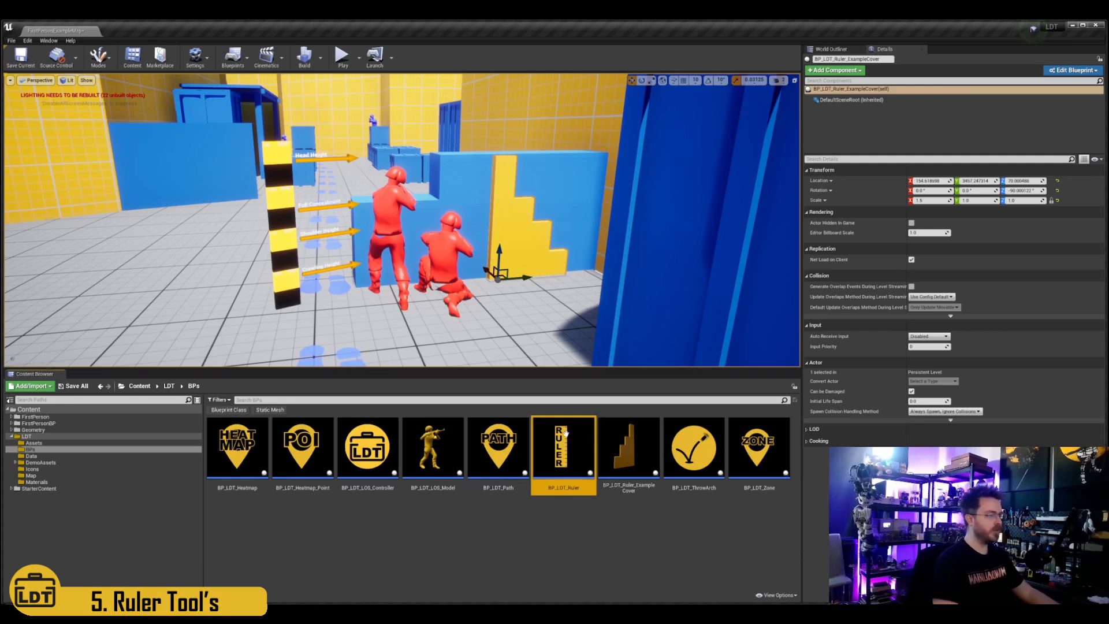
{"action": "left_click", "coordinate": [291, 307]}
{"action": "key", "text": "f"}
{"action": "right_click_drag", "start_coordinate": [403, 317], "coordinate": [404, 289]}
{"action": "key", "text": "w"}
{"action": "key", "text": "s"}
{"action": "key", "text": "w"}
{"action": "left_click_drag", "start_coordinate": [924, 223], "coordinate": [928, 261]}
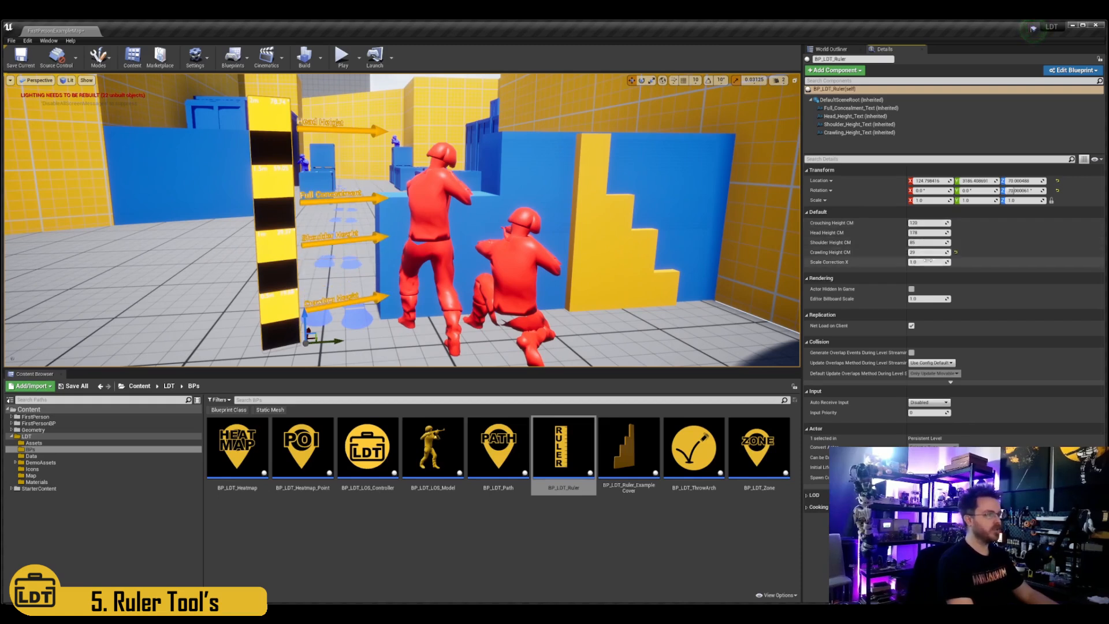
{"action": "key", "text": "ctrl+z"}
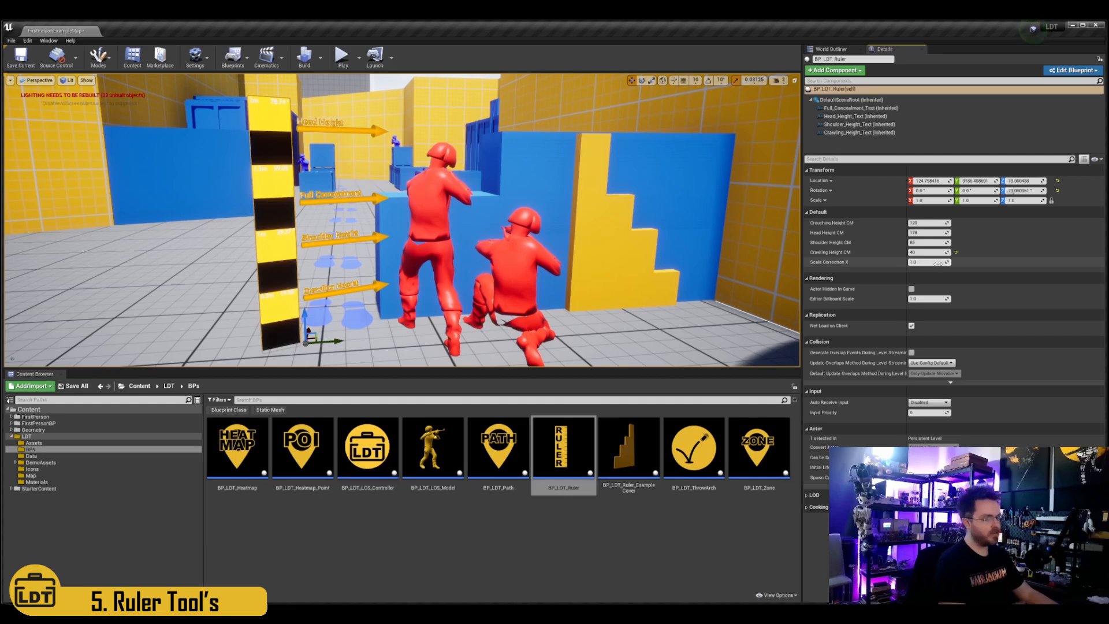
{"action": "left_click_drag", "start_coordinate": [938, 263], "coordinate": [931, 263]}
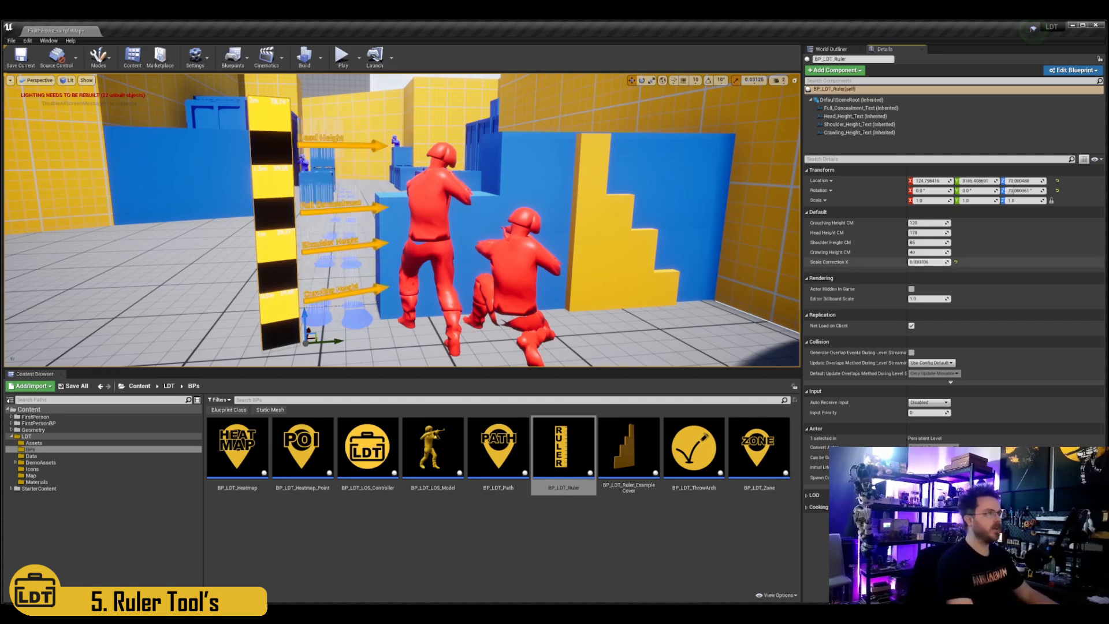
{"action": "key", "text": "ctrl+z"}
Examine the striped ruler's height marks against the red models and blue cover, and survey the lanes around them.
{"action": "scroll", "coordinate": [646, 234], "scroll_direction": "down", "scroll_amount": 4}
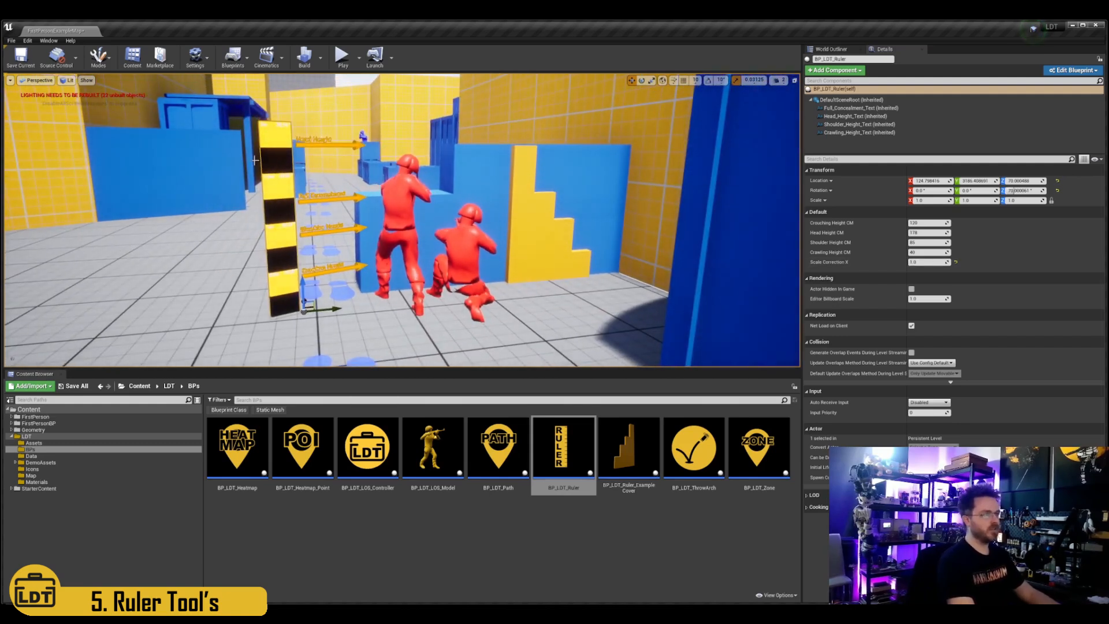
{"action": "scroll", "coordinate": [440, 201], "scroll_direction": "up", "scroll_amount": 3}
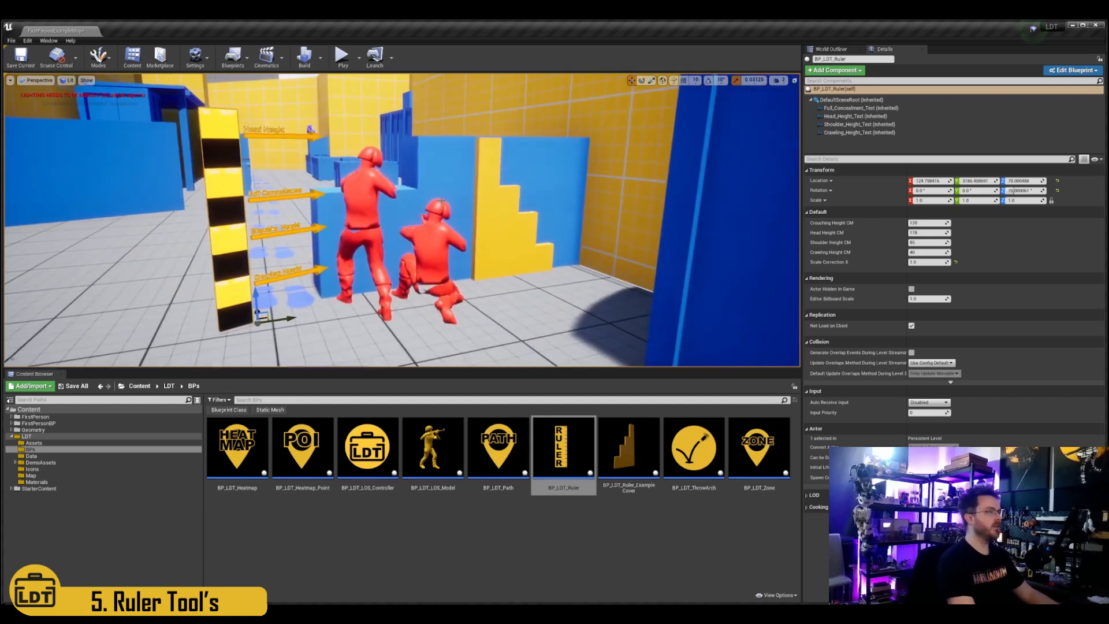
{"action": "key", "text": "w"}
{"action": "right_click_drag", "start_coordinate": [399, 229], "coordinate": [385, 231]}
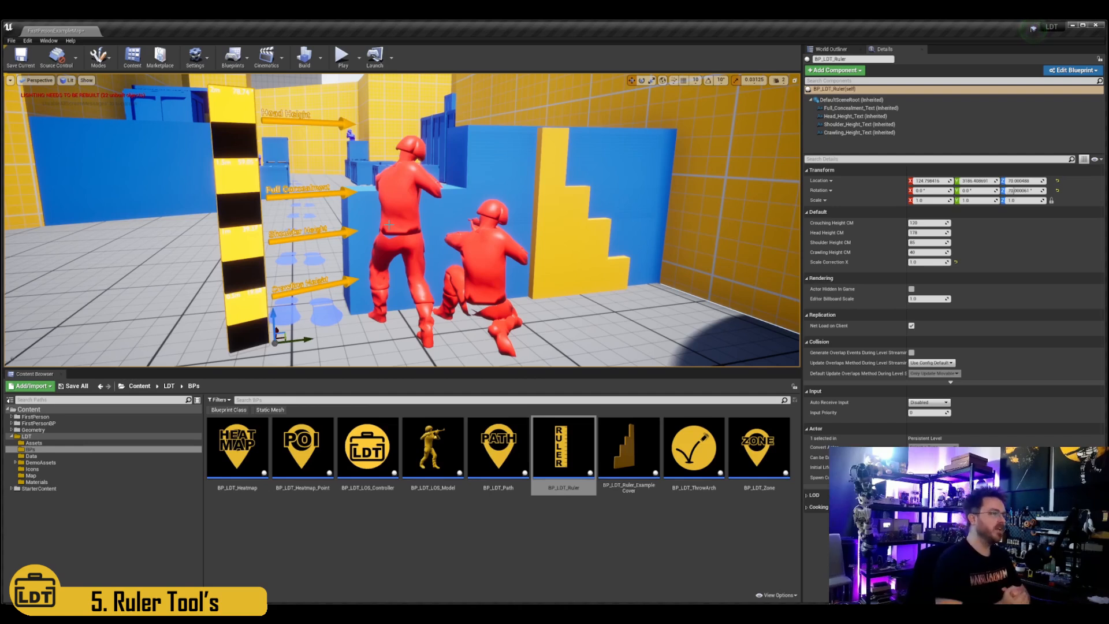
{"action": "right_click_drag", "start_coordinate": [343, 118], "coordinate": [109, 99]}
{"action": "key", "text": "w"}
{"action": "mouse_move", "coordinate": [403, 171]}
{"action": "right_mouse_down"}
{"action": "mouse_move", "coordinate": [358, 136]}
{"action": "mouse_move", "coordinate": [403, 171]}
{"action": "right_mouse_up"}
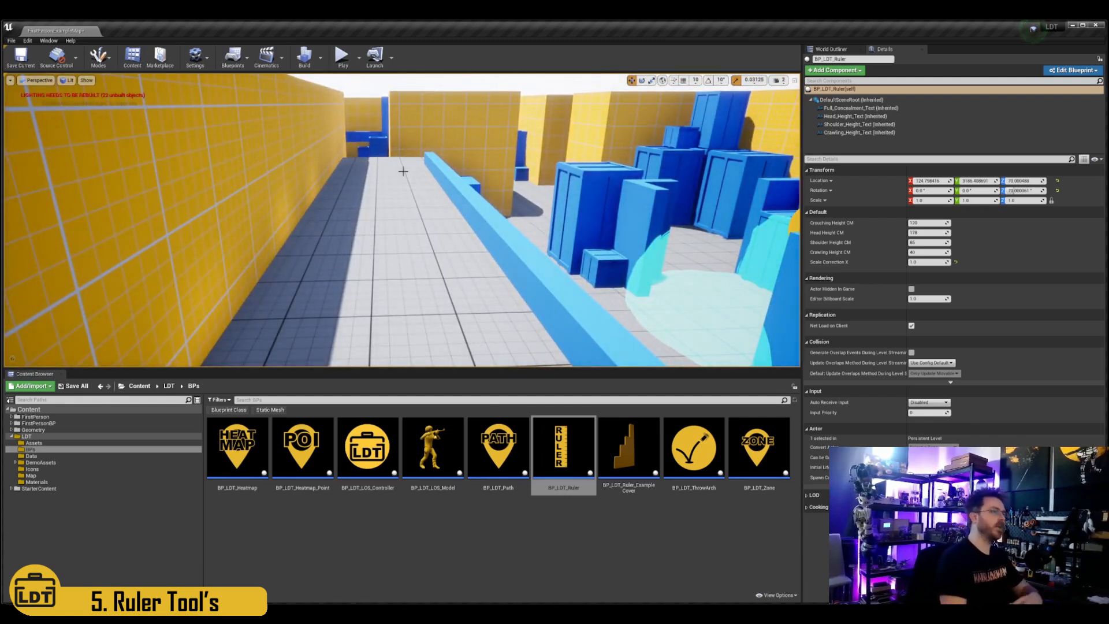
{"action": "key", "text": "w"}
{"action": "mouse_move", "coordinate": [407, 171]}
{"action": "right_mouse_down"}
{"action": "mouse_move", "coordinate": [433, 153]}
{"action": "mouse_move", "coordinate": [408, 171]}
{"action": "right_mouse_up"}
{"action": "right_click_drag", "start_coordinate": [380, 224], "coordinate": [481, 272]}
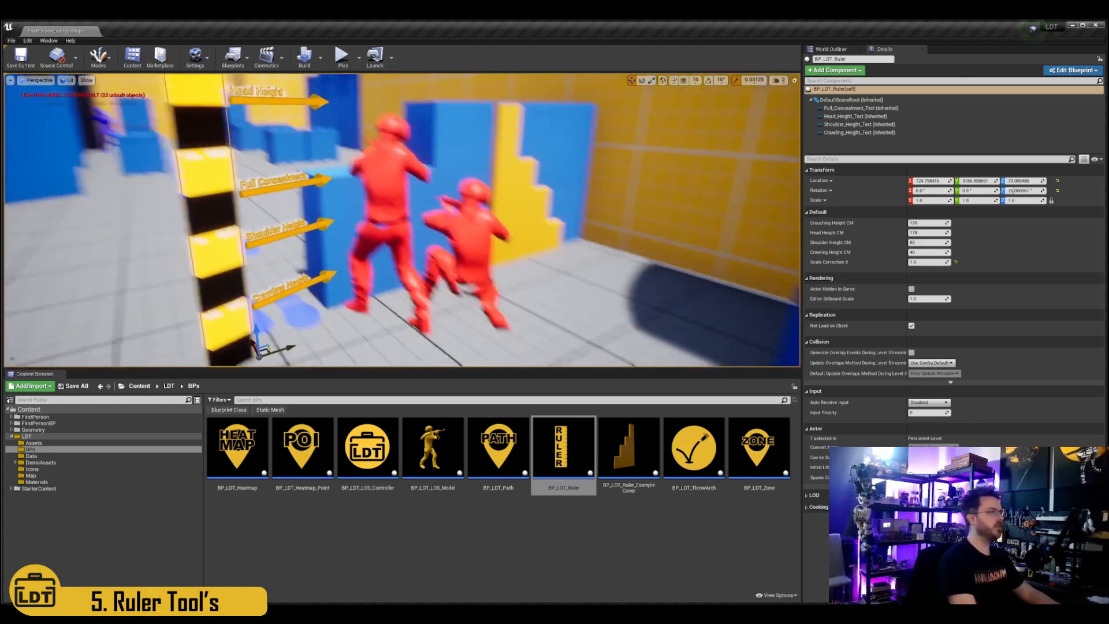
Switch the standing red model's role to the crouching rifleman and back to Rifleman.
{"action": "left_click", "coordinate": [425, 234]}
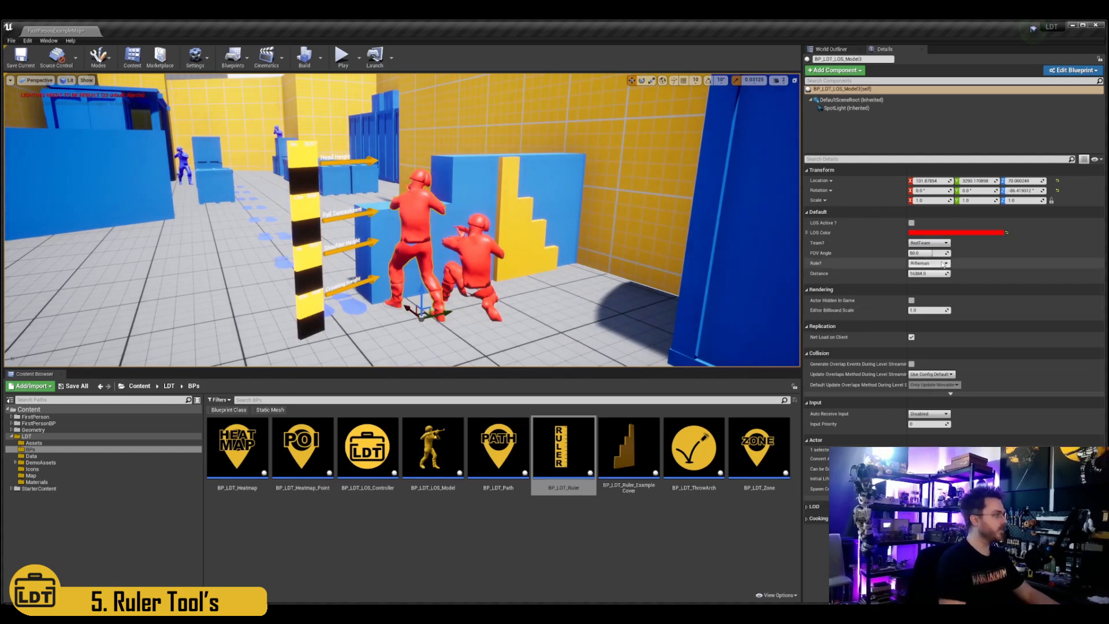
{"action": "left_click", "coordinate": [940, 279]}
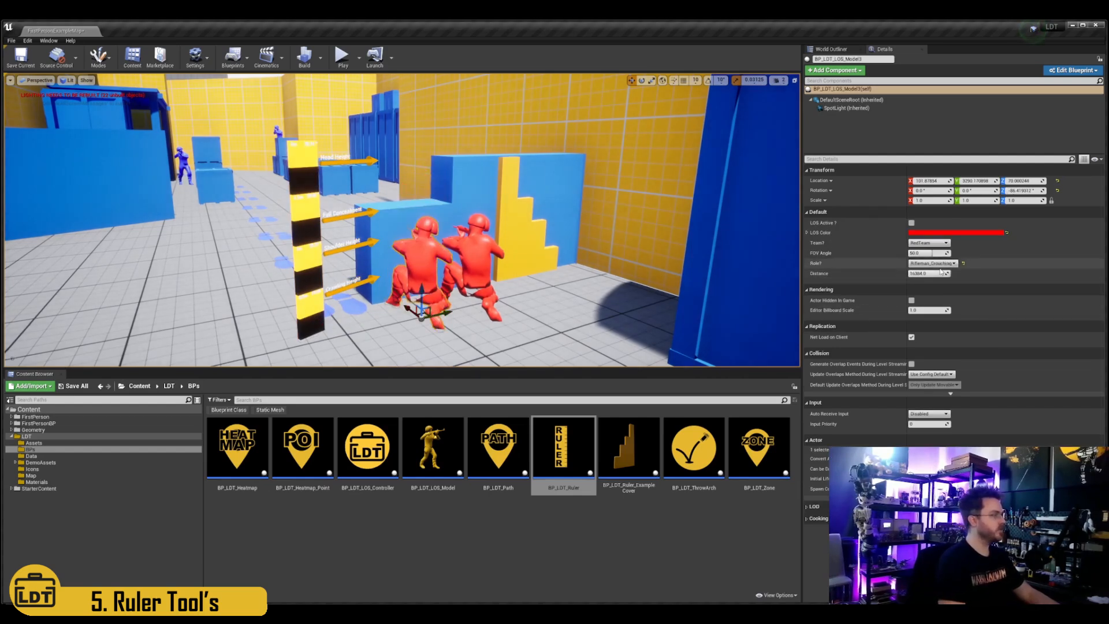
{"action": "left_click", "coordinate": [935, 274]}
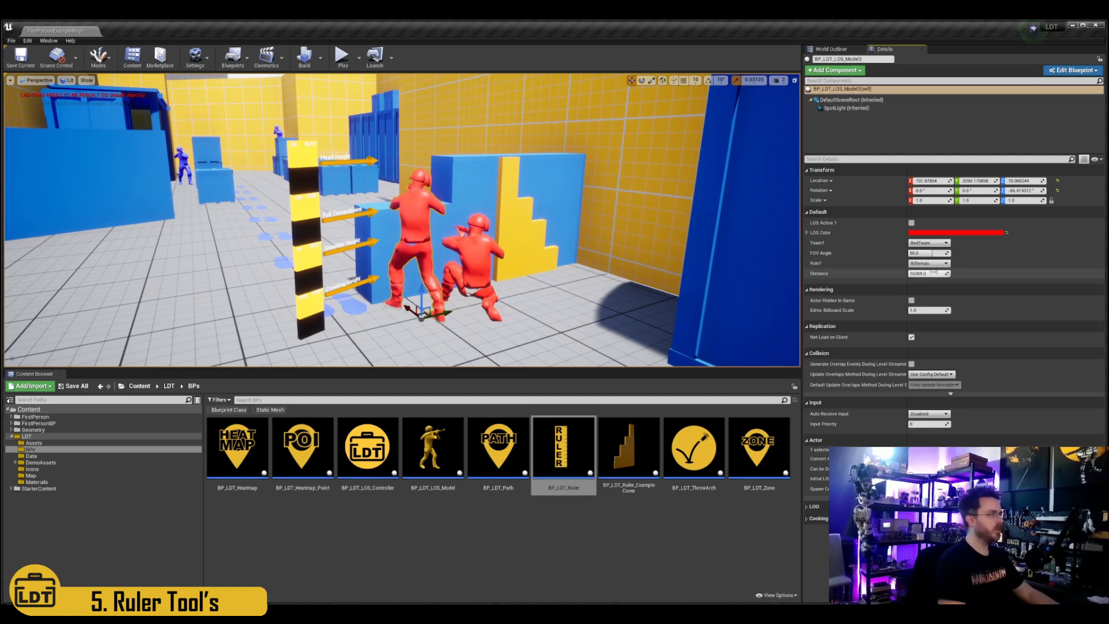
{"action": "left_click", "coordinate": [932, 264]}
{"action": "left_click", "coordinate": [932, 280]}
{"action": "left_click", "coordinate": [931, 264]}
{"action": "left_click", "coordinate": [932, 273]}
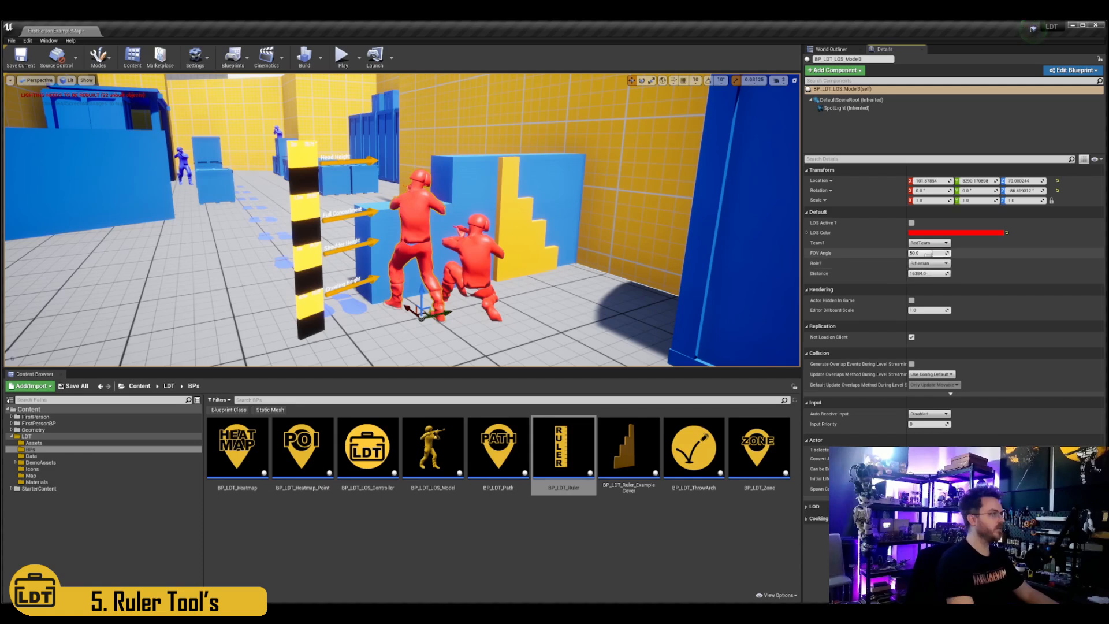
Lower the low blue cover block in front of the two red models to just under the crouching model's head.
{"action": "left_click", "coordinate": [463, 264]}
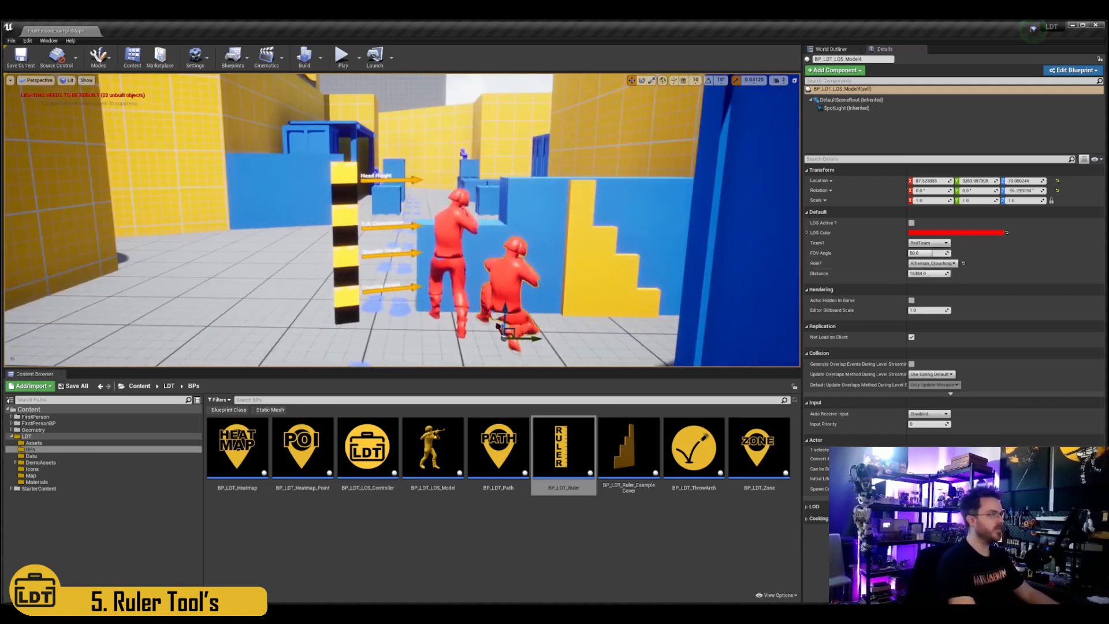
{"action": "left_click", "coordinate": [443, 224]}
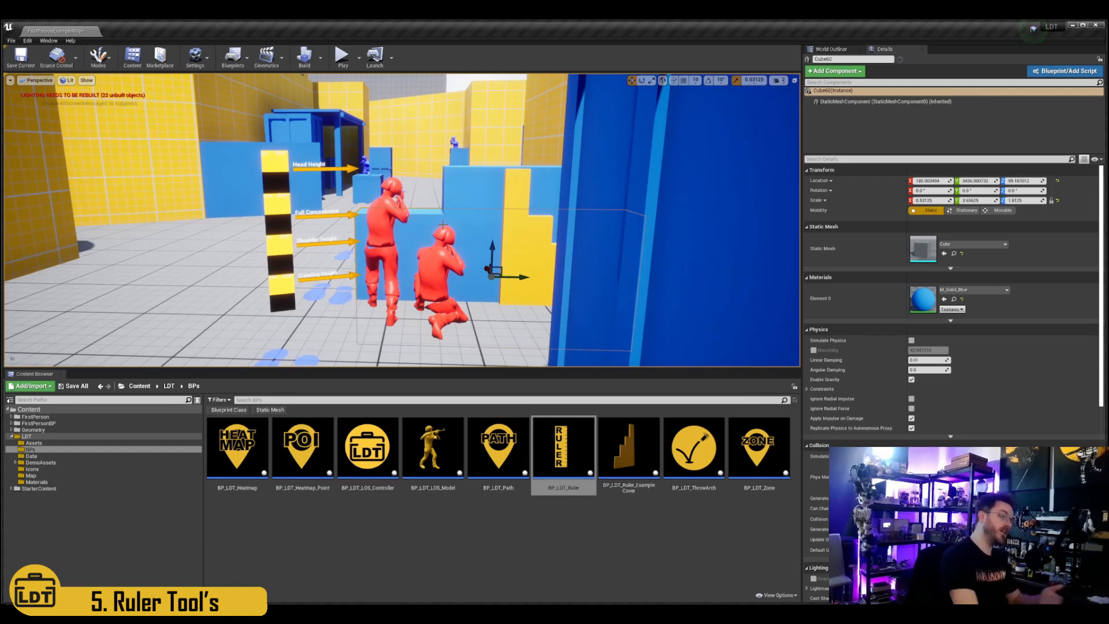
{"action": "key", "text": "w"}
{"action": "right_click_drag", "start_coordinate": [450, 221], "coordinate": [454, 252]}
{"action": "left_click_drag", "start_coordinate": [451, 252], "coordinate": [449, 286]}
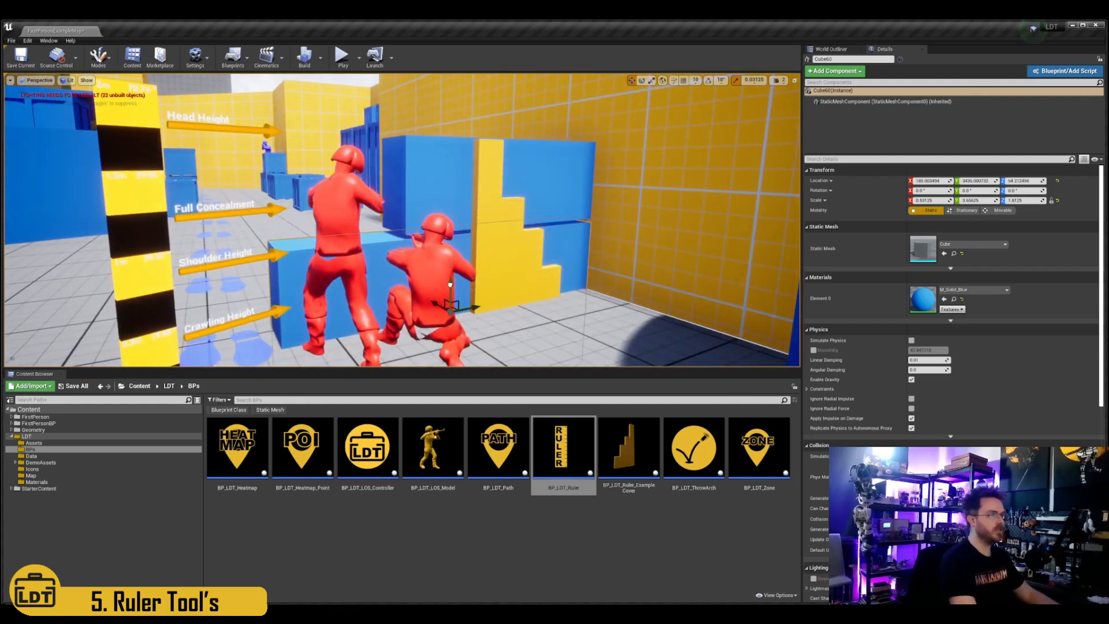
Scale the tall blue wall section beside the stair-shaped ruler slightly in height.
{"action": "left_click", "coordinate": [485, 162]}
{"action": "key", "text": "r"}
{"action": "left_click_drag", "start_coordinate": [505, 159], "coordinate": [505, 151]}
{"action": "right_click_drag", "start_coordinate": [498, 183], "coordinate": [501, 199]}
{"action": "key", "text": "s"}
Rearrange the two red models so the crouching one is behind the low cover and the standing one behind the tall wall.
{"action": "left_click", "coordinate": [447, 236]}
{"action": "mouse_move", "coordinate": [434, 275]}
{"action": "right_mouse_down"}
{"action": "mouse_move", "coordinate": [410, 289]}
{"action": "mouse_move", "coordinate": [434, 275]}
{"action": "right_mouse_up"}
{"action": "key", "text": "w"}
{"action": "left_click_drag", "start_coordinate": [474, 272], "coordinate": [522, 263]}
{"action": "left_click", "coordinate": [391, 222]}
{"action": "right_click_drag", "start_coordinate": [521, 263], "coordinate": [453, 271]}
{"action": "key", "text": "a"}
{"action": "left_click_drag", "start_coordinate": [453, 271], "coordinate": [451, 272]}
{"action": "mouse_move", "coordinate": [451, 272]}
{"action": "right_mouse_down"}
{"action": "mouse_move", "coordinate": [462, 262]}
{"action": "mouse_move", "coordinate": [442, 263]}
{"action": "mouse_move", "coordinate": [467, 265]}
{"action": "mouse_move", "coordinate": [453, 277]}
{"action": "right_mouse_up"}
{"action": "key", "text": "a"}
{"action": "key", "text": "d"}
{"action": "key", "text": "d"}
{"action": "left_click", "coordinate": [491, 224]}
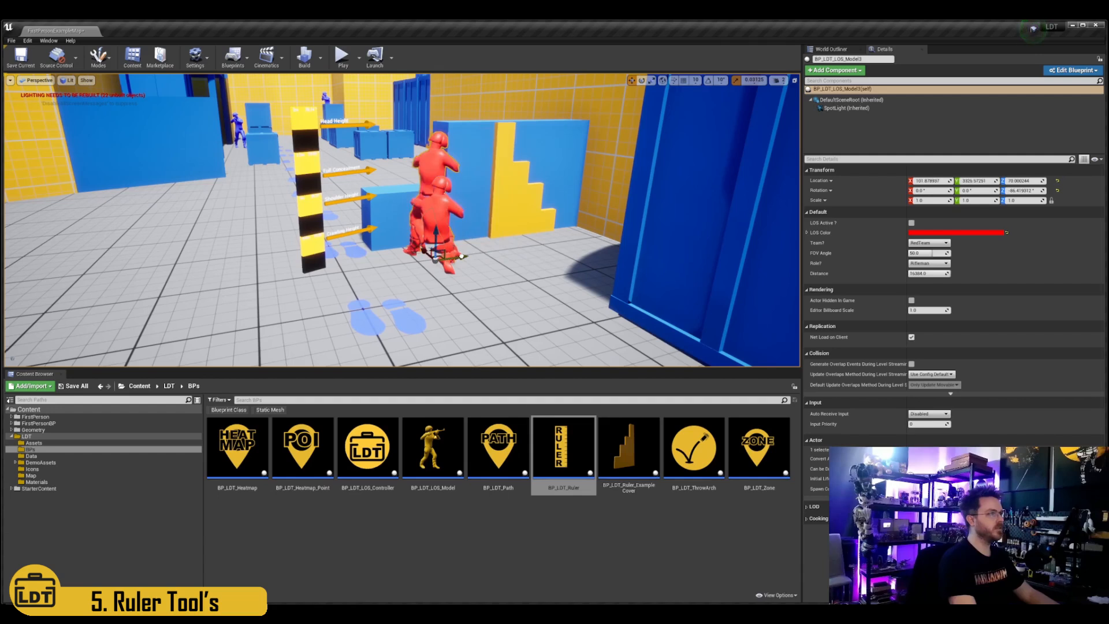
Activate the line of sight of the crouching red model behind the low cover.
{"action": "left_click", "coordinate": [445, 203]}
{"action": "right_click_drag", "start_coordinate": [445, 203], "coordinate": [424, 188]}
{"action": "key", "text": "w"}
{"action": "key", "text": "s"}
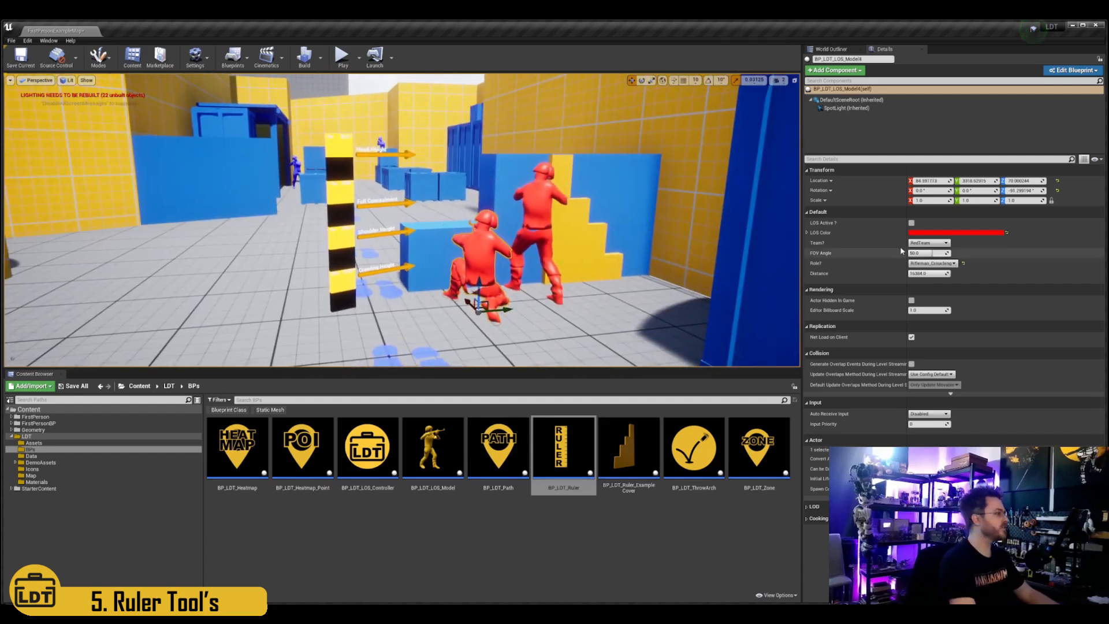
{"action": "left_click", "coordinate": [912, 223]}
{"action": "key", "text": "w"}
{"action": "right_click_drag", "start_coordinate": [405, 219], "coordinate": [397, 218]}
{"action": "key", "text": "s"}
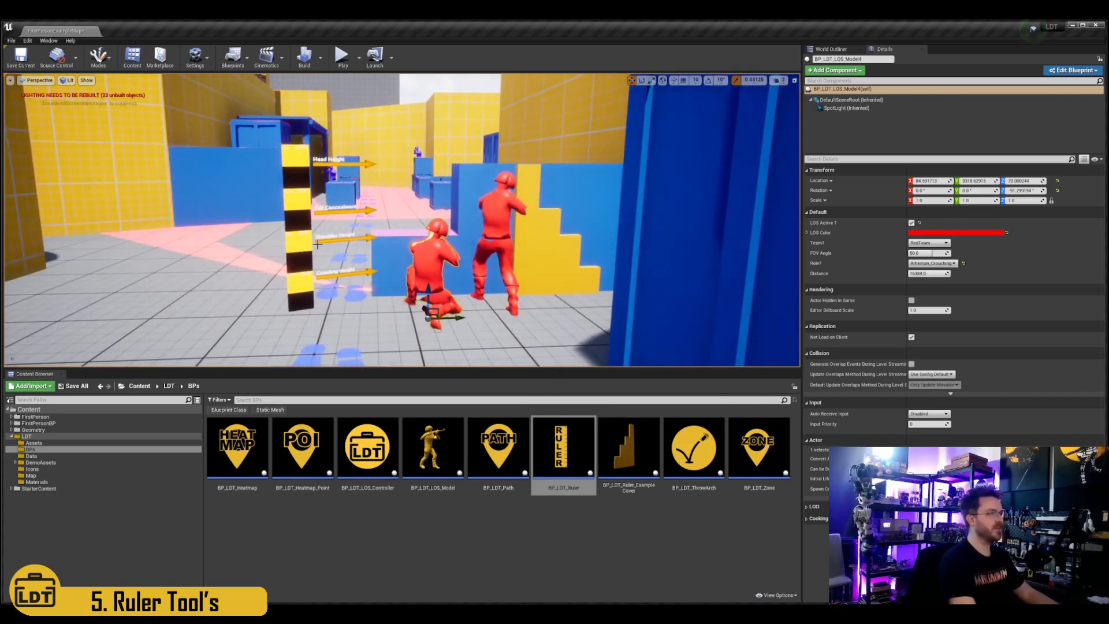
Place another BP_LDT_Ruler_ExampleCover on the floor next to the striped ruler.
{"action": "left_click", "coordinate": [300, 226]}
{"action": "key", "text": "w"}
{"action": "right_click_drag", "start_coordinate": [300, 226], "coordinate": [303, 254]}
{"action": "key", "text": "s"}
{"action": "left_click_drag", "start_coordinate": [628, 450], "coordinate": [258, 319]}
Place a BP_LDT_Ruler_ExampleCover against the small blue wall beside the yellow zone.
{"action": "right_click_drag", "start_coordinate": [258, 319], "coordinate": [320, 308]}
{"action": "key", "text": "d"}
{"action": "key", "text": "w"}
{"action": "key", "text": "d"}
{"action": "key", "text": "w"}
{"action": "key", "text": "s"}
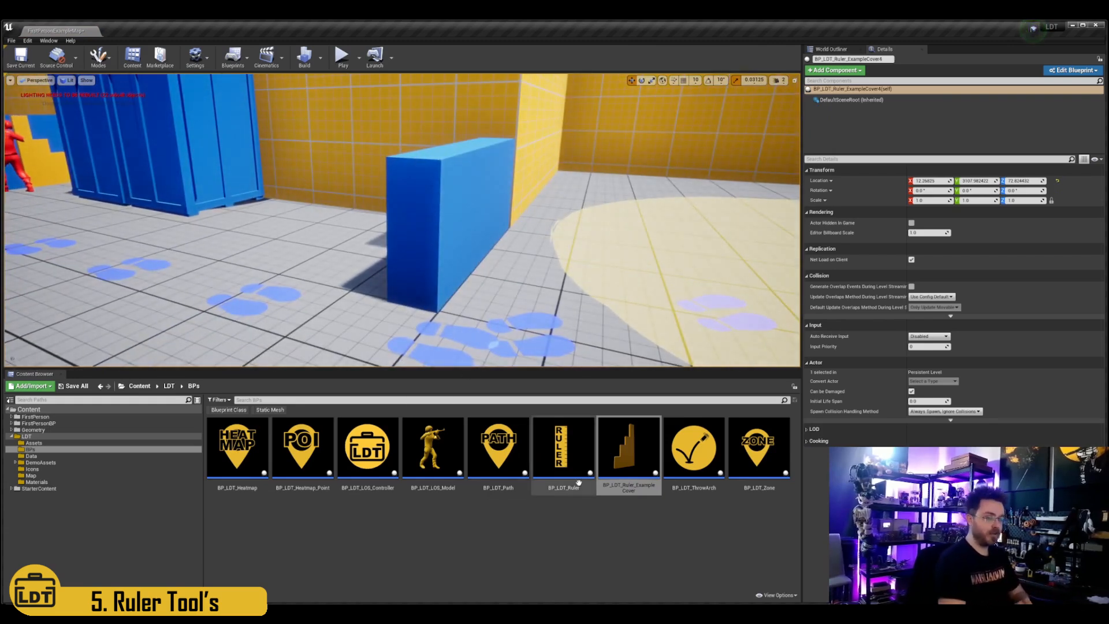
{"action": "left_click_drag", "start_coordinate": [639, 469], "coordinate": [477, 290]}
{"action": "key", "text": "d"}
{"action": "mouse_move", "coordinate": [477, 289]}
{"action": "right_mouse_down"}
{"action": "mouse_move", "coordinate": [449, 289]}
{"action": "mouse_move", "coordinate": [474, 292]}
{"action": "right_mouse_up"}
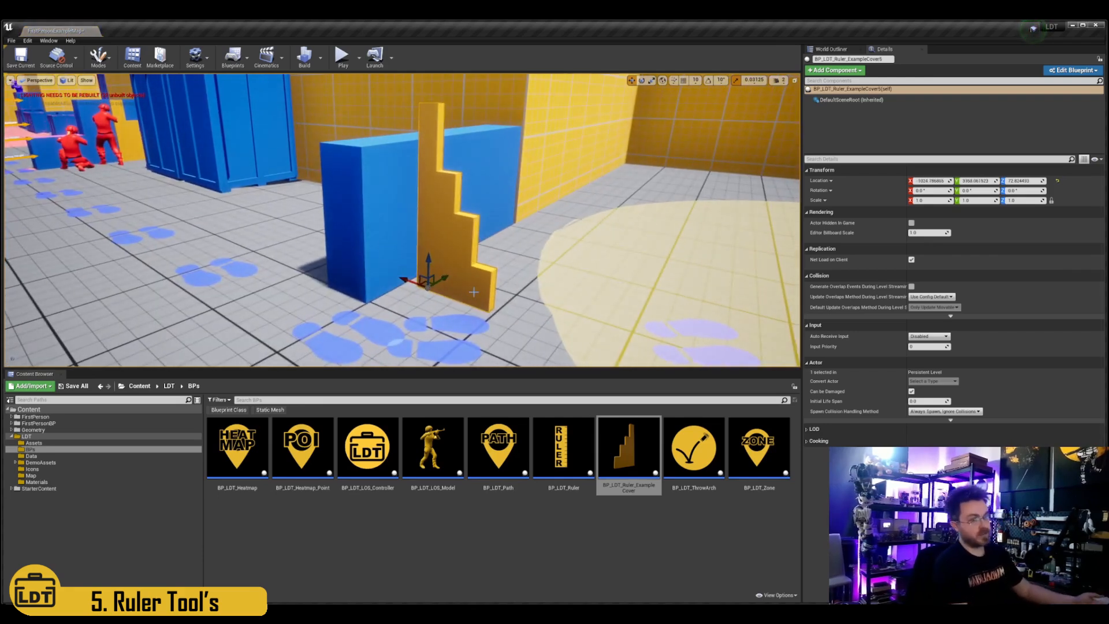
Lower the small blue wall to the stair-shaped ruler's second-highest step, and delete that ruler.
{"action": "left_click", "coordinate": [370, 252]}
{"action": "key", "text": "f"}
{"action": "left_click_drag", "start_coordinate": [431, 232], "coordinate": [431, 261]}
{"action": "left_click", "coordinate": [409, 273]}
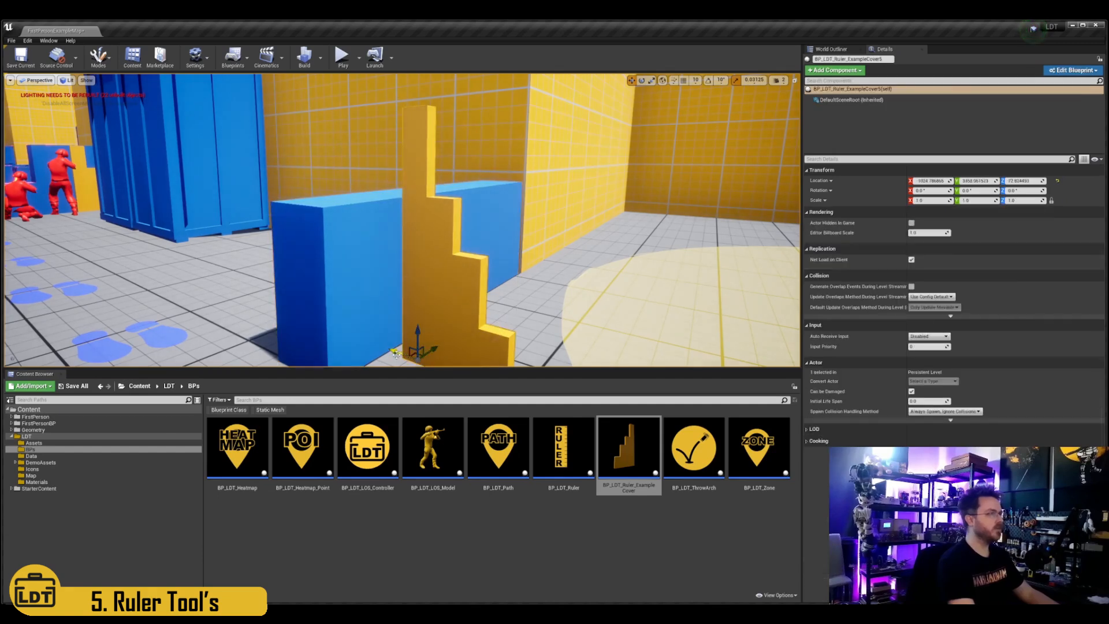
{"action": "left_click_drag", "start_coordinate": [396, 354], "coordinate": [365, 342]}
{"action": "left_click", "coordinate": [435, 260]}
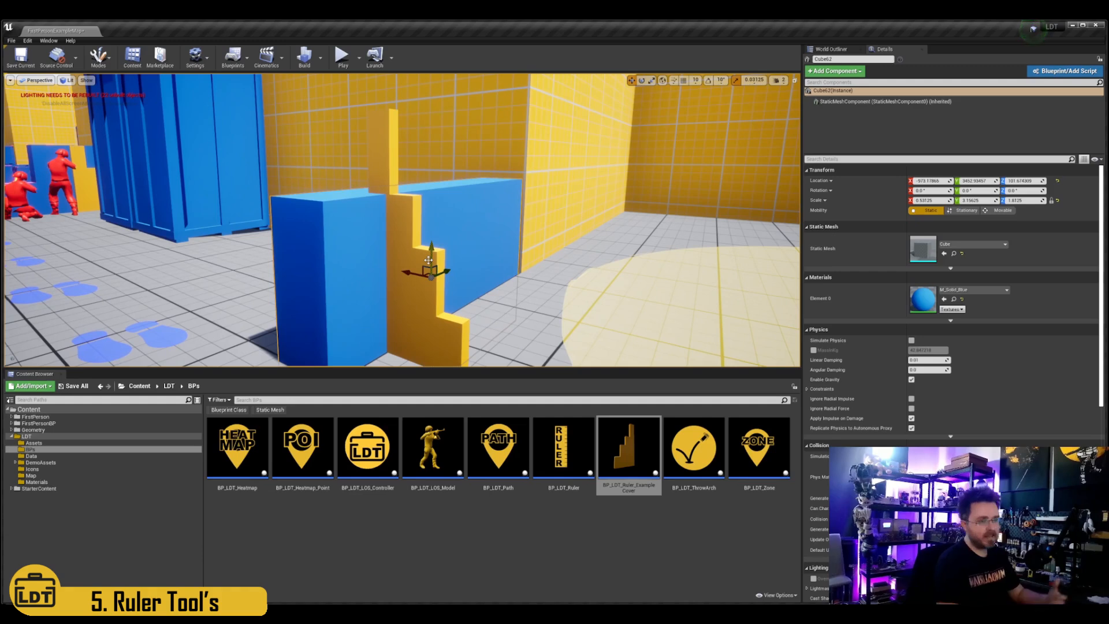
{"action": "left_click", "coordinate": [460, 349]}
{"action": "key", "text": "Delete"}
Place a BP_LDT_LOS_Model behind the lowered blue wall and rotate it to aim over the wall towards the lane.
{"action": "mouse_move", "coordinate": [468, 362]}
{"action": "right_mouse_down"}
{"action": "mouse_move", "coordinate": [451, 361]}
{"action": "mouse_move", "coordinate": [469, 362]}
{"action": "right_mouse_up"}
{"action": "left_click_drag", "start_coordinate": [433, 450], "coordinate": [378, 316]}
{"action": "right_click_drag", "start_coordinate": [378, 316], "coordinate": [398, 320]}
{"action": "key", "text": "e"}
{"action": "mouse_move", "coordinate": [426, 310]}
{"action": "left_mouse_down"}
{"action": "mouse_move", "coordinate": [407, 312]}
{"action": "mouse_move", "coordinate": [423, 303]}
{"action": "left_mouse_up"}
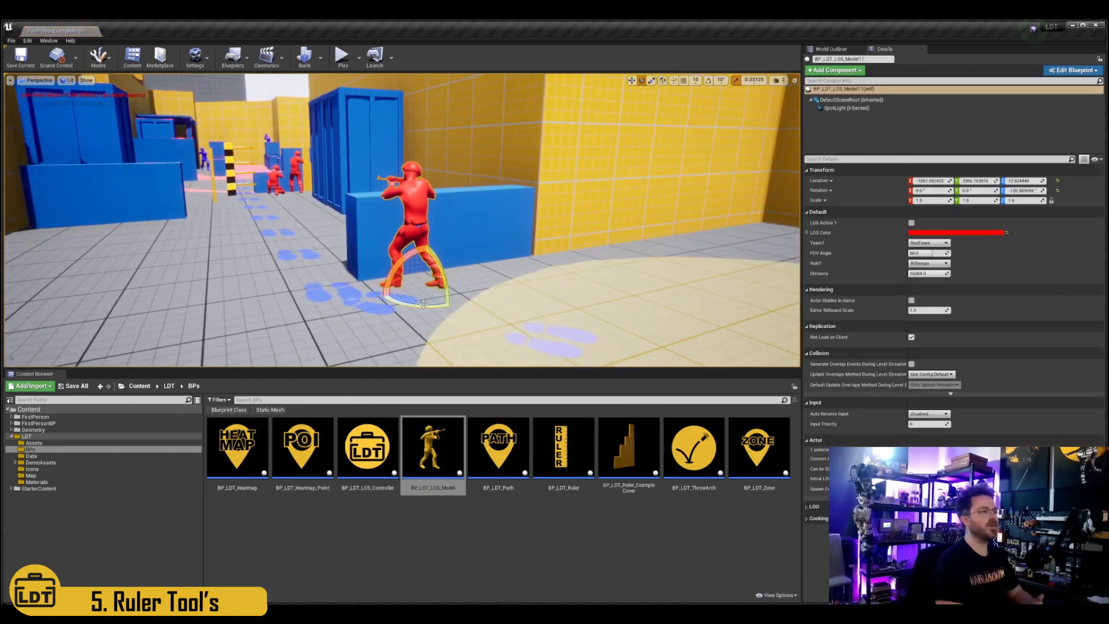
{"action": "right_click_drag", "start_coordinate": [432, 304], "coordinate": [433, 345]}
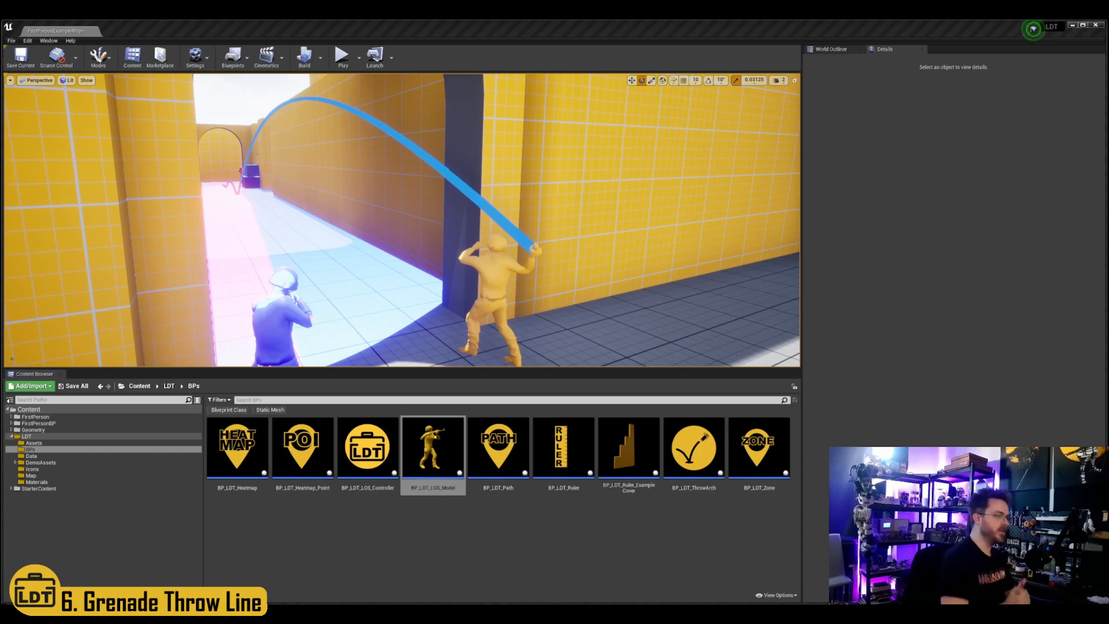
Select the BP_LDT_ThrowArch of the yellow throwing model at the corridor corner and reset its blue throw line.
{"action": "left_click", "coordinate": [695, 459]}
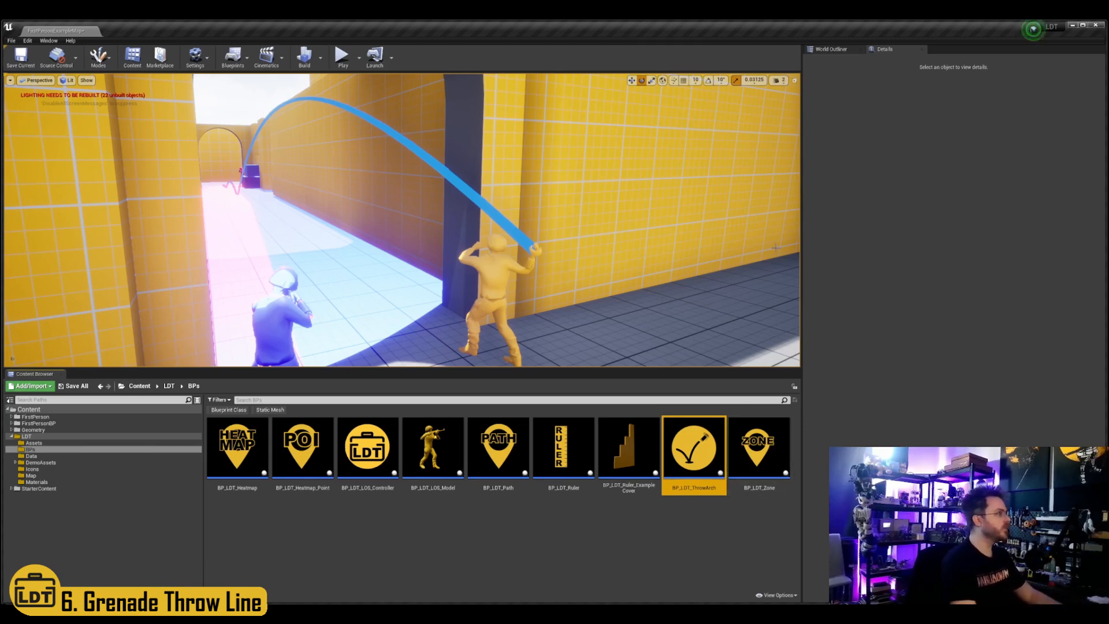
{"action": "left_click", "coordinate": [533, 249]}
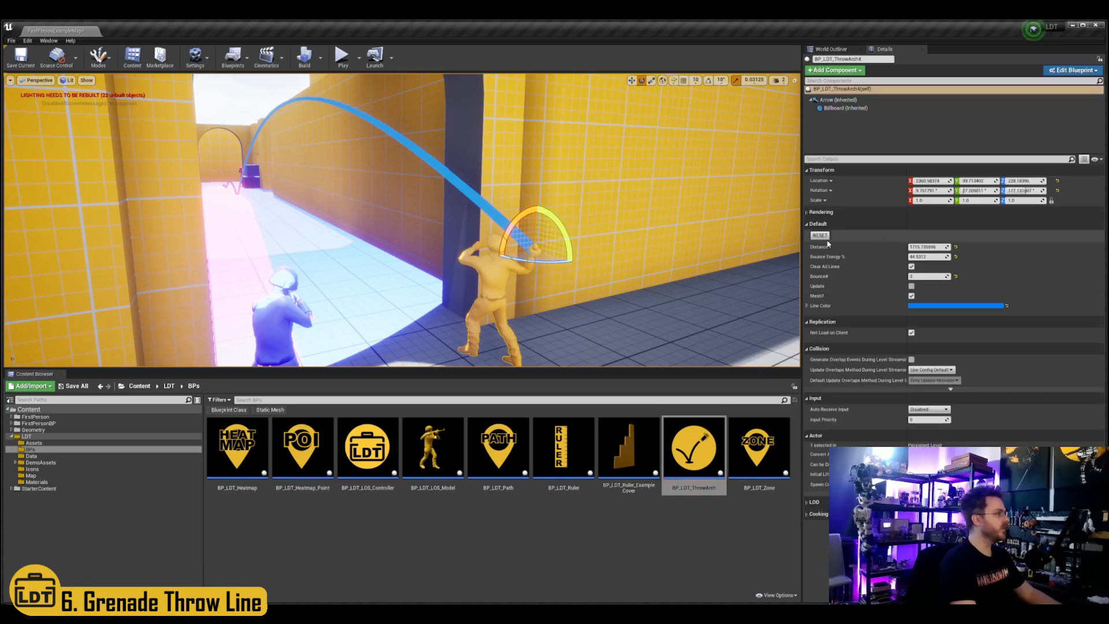
{"action": "left_click", "coordinate": [827, 239]}
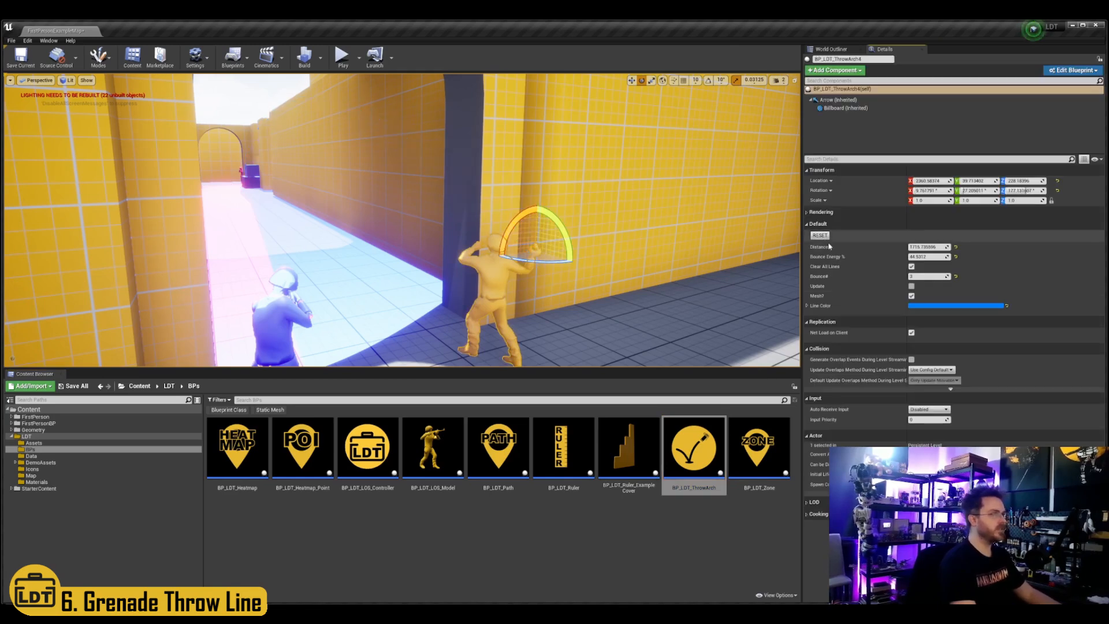
Redraw the throw line with Clear All Lines off, move the thrower towards the corridor opening, and reset the accumulated lines.
{"action": "left_click", "coordinate": [911, 287]}
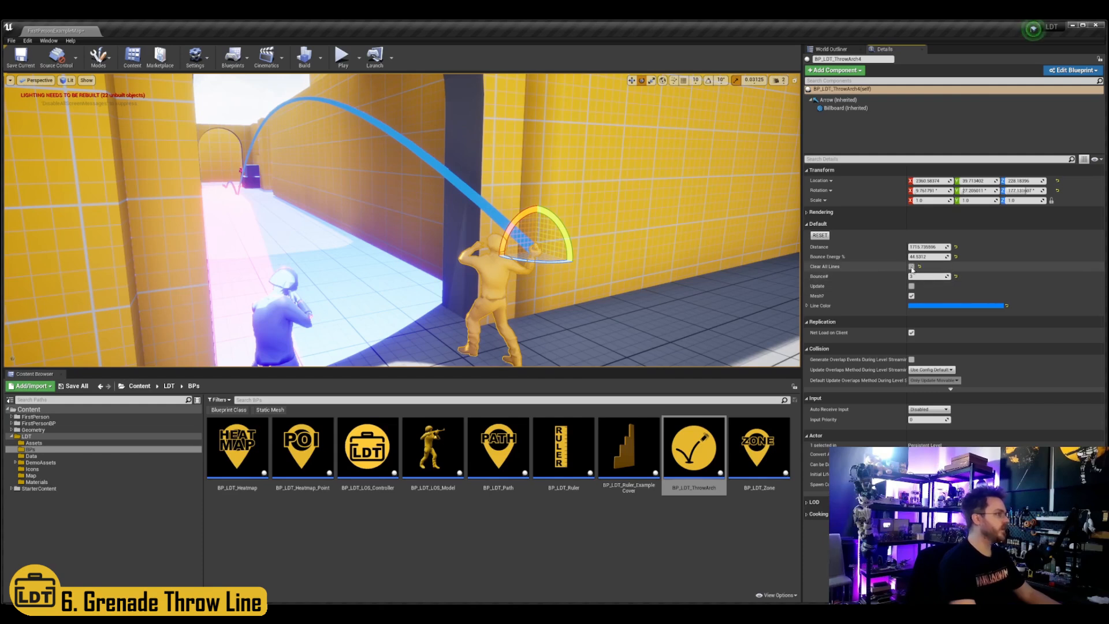
{"action": "key", "text": "w"}
{"action": "left_click_drag", "start_coordinate": [520, 254], "coordinate": [446, 261]}
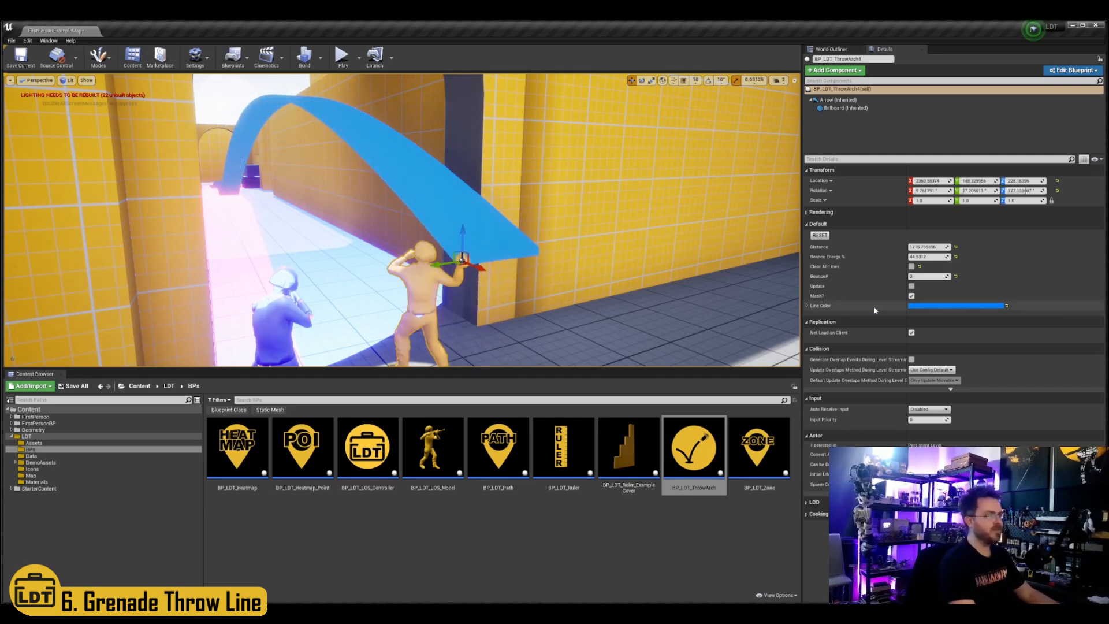
{"action": "left_click", "coordinate": [819, 235]}
{"action": "key", "text": "f"}
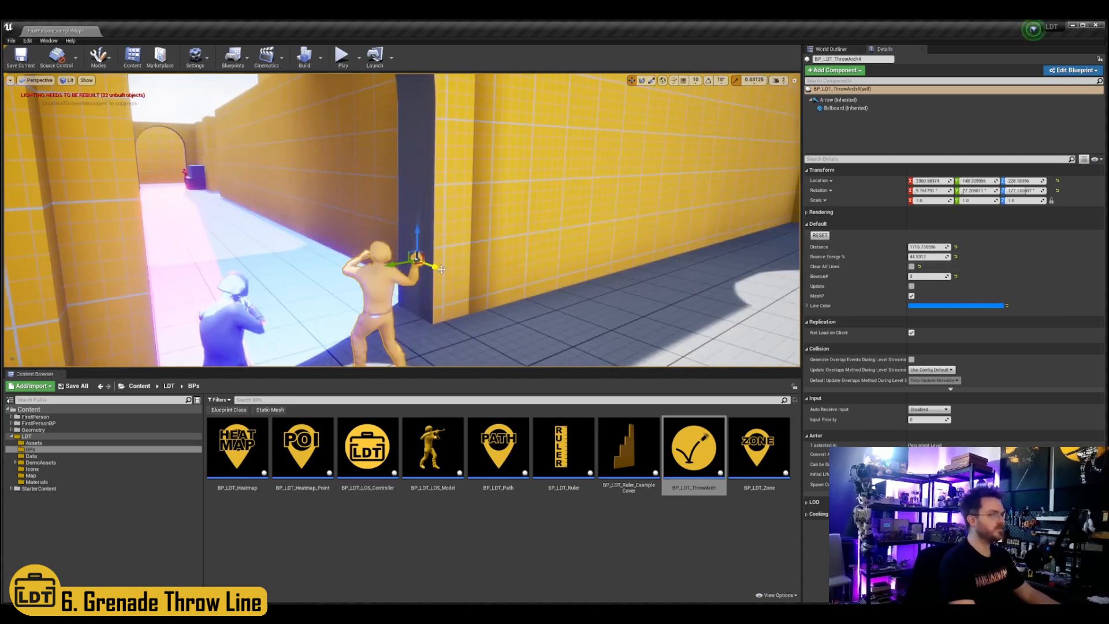
Turn on Clear All Lines for the throw arch and move the thrower back behind the corridor corner.
{"action": "left_click", "coordinate": [912, 266]}
{"action": "left_click_drag", "start_coordinate": [400, 263], "coordinate": [461, 259]}
{"action": "right_click_drag", "start_coordinate": [460, 262], "coordinate": [425, 269]}
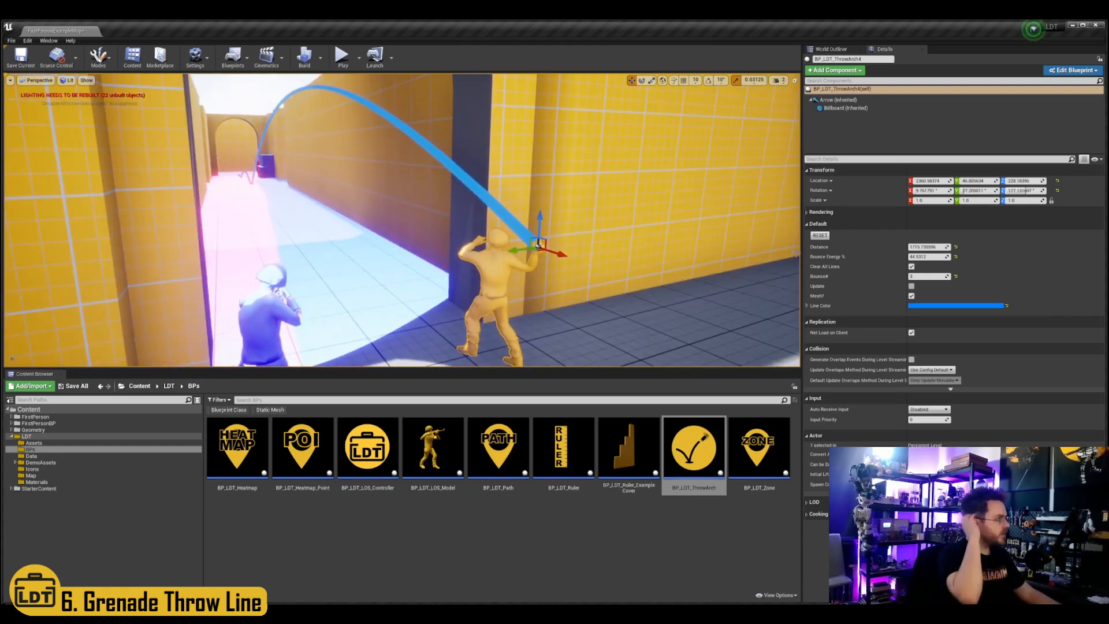
Reduce the throw arch's Distance to about 1682 and inspect where the line lands in the corridor.
{"action": "left_click_drag", "start_coordinate": [915, 247], "coordinate": [899, 246]}
{"action": "key", "text": "w"}
{"action": "mouse_move", "coordinate": [566, 254]}
{"action": "right_mouse_down"}
{"action": "mouse_move", "coordinate": [543, 214]}
{"action": "mouse_move", "coordinate": [546, 263]}
{"action": "right_mouse_up"}
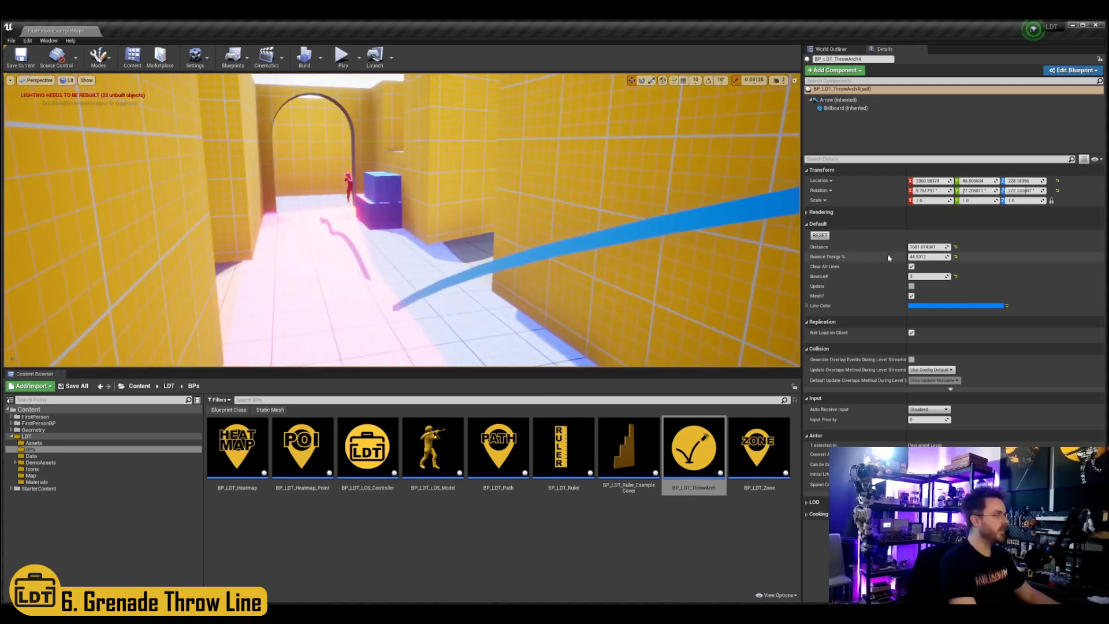
{"action": "right_click_drag", "start_coordinate": [768, 254], "coordinate": [771, 265]}
{"action": "key", "text": "a"}
Adjust the throw arch's Bounce Energy slightly and raise its Distance to about 1780.
{"action": "left_click_drag", "start_coordinate": [924, 257], "coordinate": [931, 256]}
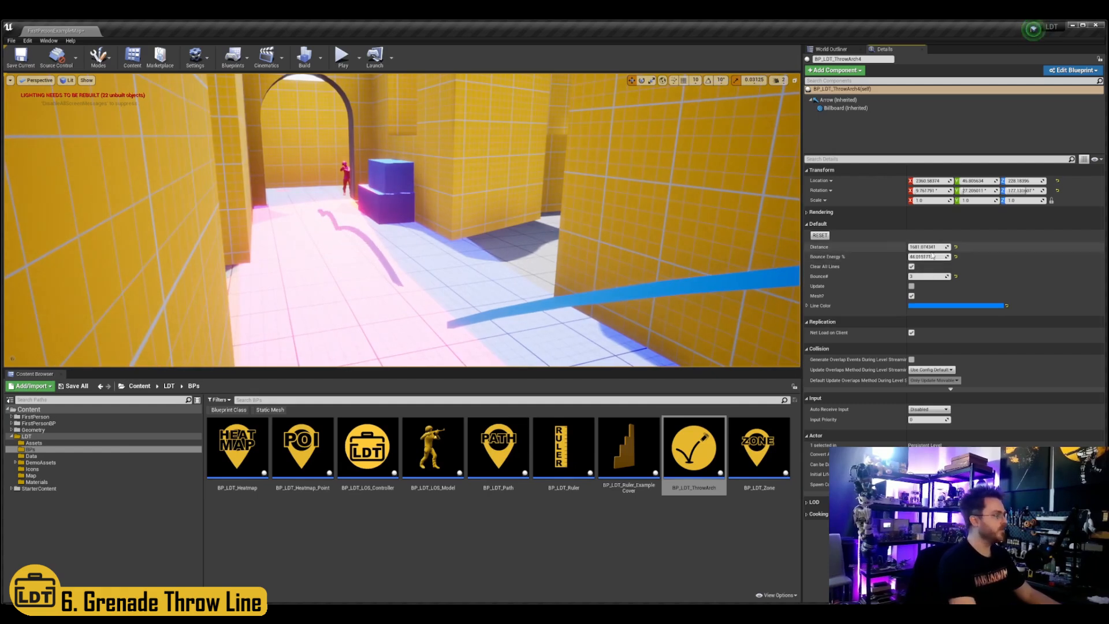
{"action": "left_click_drag", "start_coordinate": [927, 246], "coordinate": [935, 246]}
{"action": "mouse_move", "coordinate": [765, 268]}
{"action": "right_mouse_down"}
{"action": "mouse_move", "coordinate": [756, 231]}
{"action": "mouse_move", "coordinate": [752, 263]}
{"action": "right_mouse_up"}
{"action": "key", "text": "w"}
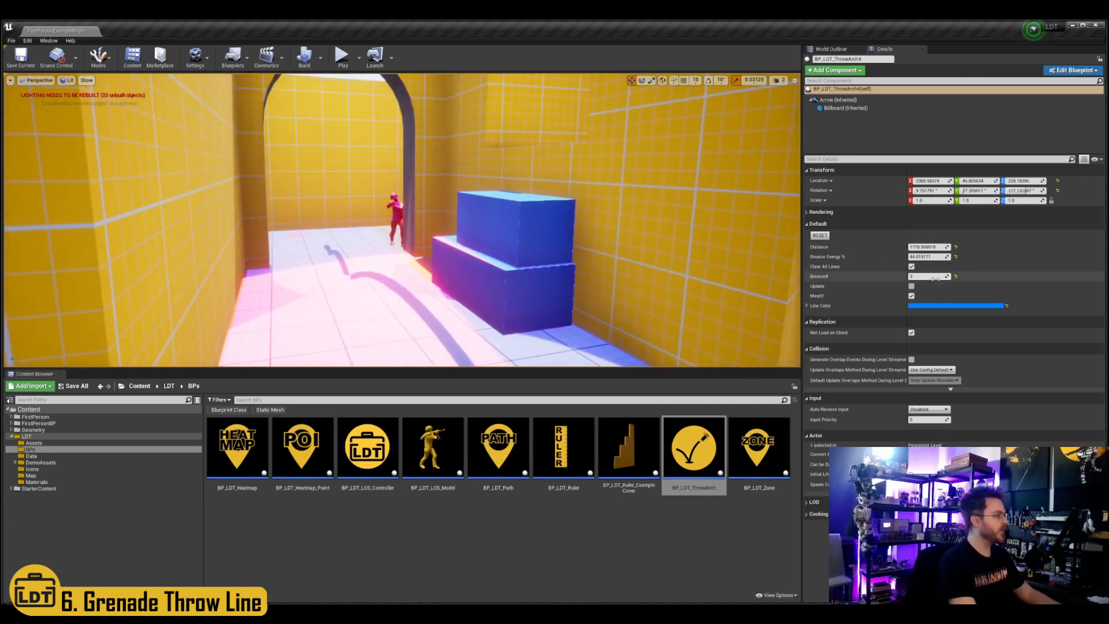
Examine the blue throw line's path and bounces in the corridor from close up and from above the level.
{"action": "key", "text": "s"}
{"action": "right_click_drag", "start_coordinate": [459, 329], "coordinate": [478, 343]}
{"action": "key", "text": "w"}
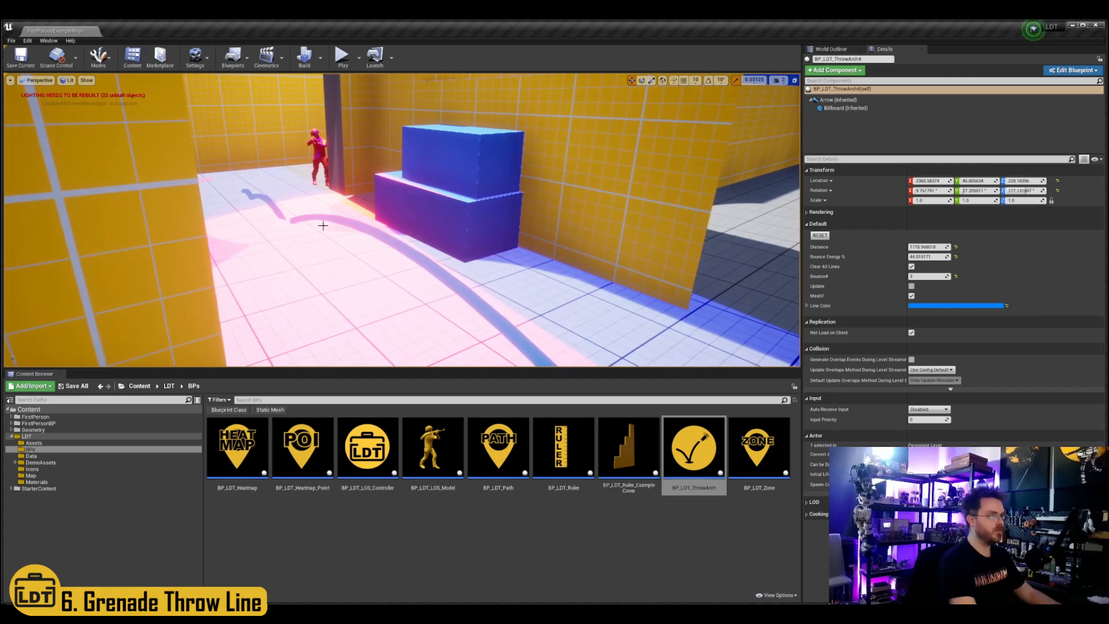
{"action": "right_click_drag", "start_coordinate": [321, 226], "coordinate": [325, 240]}
{"action": "key", "text": "s"}
{"action": "key", "text": "s"}
{"action": "right_click_drag", "start_coordinate": [218, 203], "coordinate": [220, 221]}
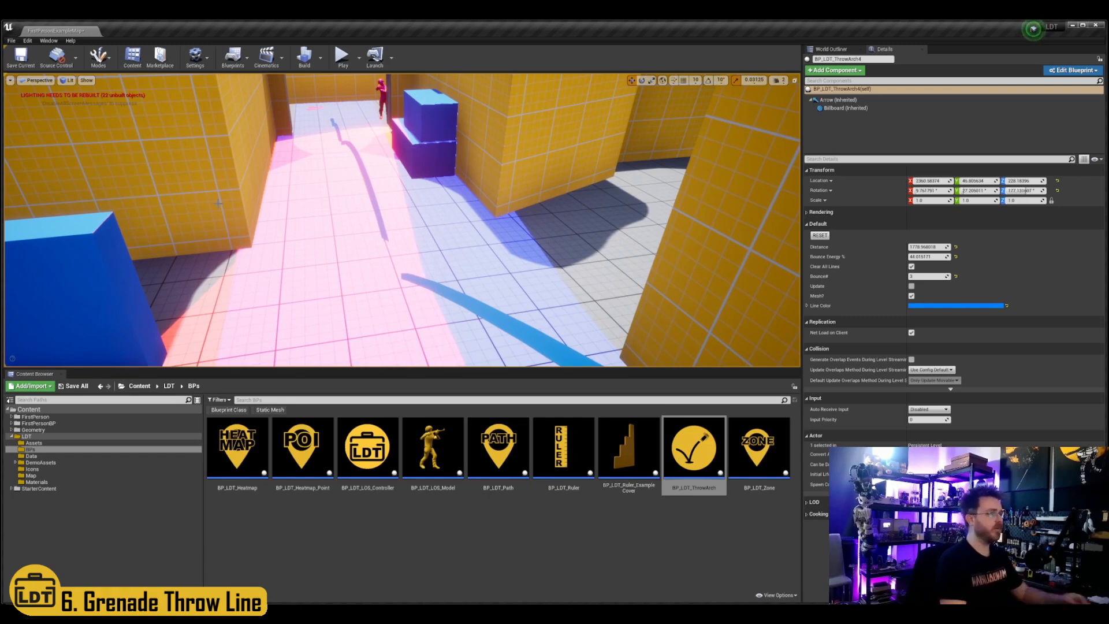
{"action": "key", "text": "w"}
{"action": "mouse_move", "coordinate": [219, 198]}
{"action": "right_mouse_down"}
{"action": "mouse_move", "coordinate": [221, 173]}
{"action": "mouse_move", "coordinate": [222, 207]}
{"action": "mouse_move", "coordinate": [306, 189]}
{"action": "mouse_move", "coordinate": [218, 207]}
{"action": "right_mouse_up"}
{"action": "key", "text": "s"}
{"action": "key", "text": "s"}
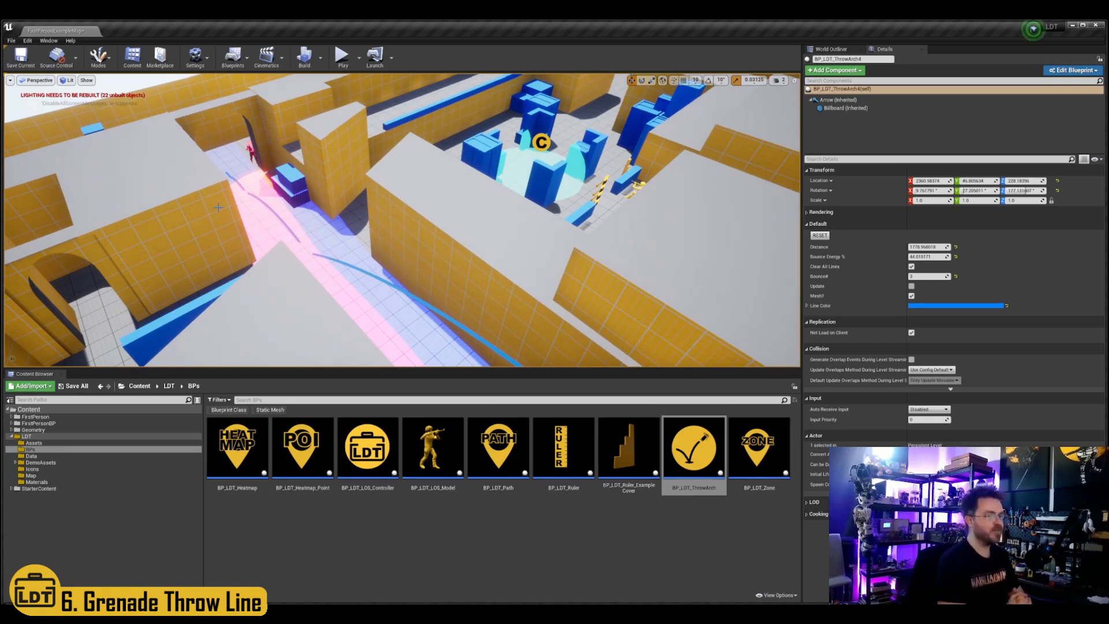
Duplicate a wall piece and place the copy at the edge of the open area, beside the footprint path.
{"action": "right_click_drag", "start_coordinate": [337, 99], "coordinate": [690, 130]}
{"action": "key", "text": "w"}
{"action": "right_click_drag", "start_coordinate": [357, 130], "coordinate": [419, 251]}
{"action": "left_click", "coordinate": [419, 251]}
{"action": "left_click_drag", "start_coordinate": [413, 235], "coordinate": [414, 111], "text": "alt"}
{"action": "right_click_drag", "start_coordinate": [409, 143], "coordinate": [382, 143]}
{"action": "left_click_drag", "start_coordinate": [442, 140], "coordinate": [431, 115]}
{"action": "key", "text": "r"}
{"action": "key", "text": "w"}
{"action": "right_click_drag", "start_coordinate": [430, 121], "coordinate": [421, 179]}
{"action": "key", "text": "Escape"}
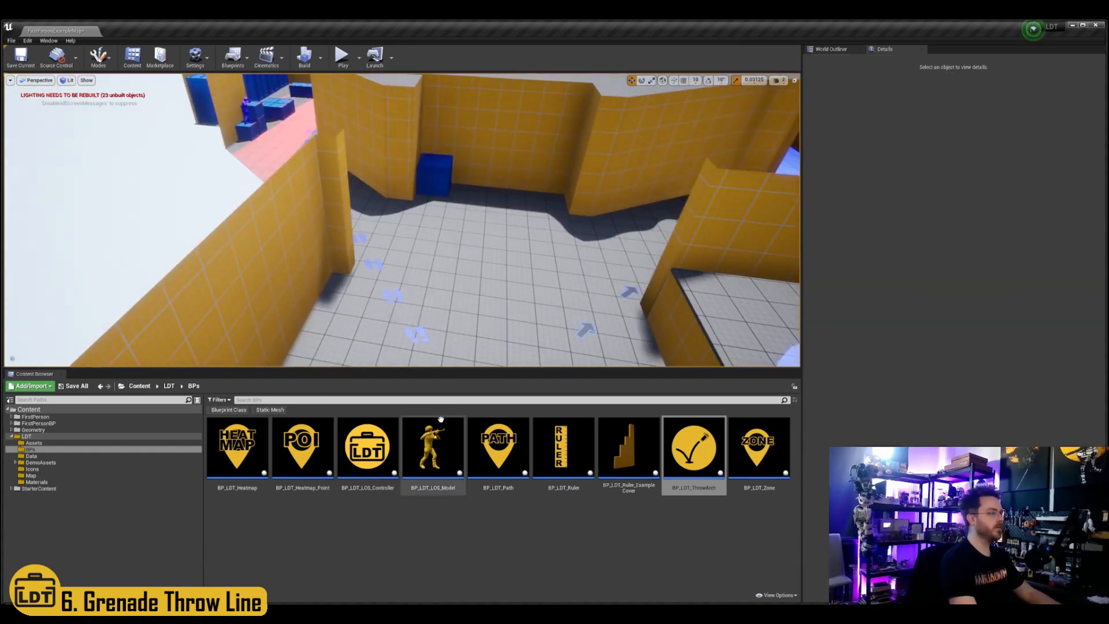
Place a BP_LDT_ThrowArch beside the new wall, rotate it to throw over the building, and set its Distance to about 1316.
{"action": "mouse_move", "coordinate": [693, 448]}
{"action": "left_mouse_down"}
{"action": "mouse_move", "coordinate": [389, 272]}
{"action": "mouse_move", "coordinate": [359, 261]}
{"action": "mouse_move", "coordinate": [315, 267]}
{"action": "mouse_move", "coordinate": [353, 238]}
{"action": "mouse_move", "coordinate": [378, 265]}
{"action": "left_mouse_up"}
{"action": "key", "text": "e"}
{"action": "key", "text": "w"}
{"action": "key", "text": "e"}
{"action": "right_click_drag", "start_coordinate": [379, 264], "coordinate": [386, 231]}
{"action": "left_click_drag", "start_coordinate": [369, 260], "coordinate": [366, 288]}
{"action": "right_click_drag", "start_coordinate": [404, 219], "coordinate": [312, 217]}
{"action": "left_click_drag", "start_coordinate": [926, 246], "coordinate": [954, 247]}
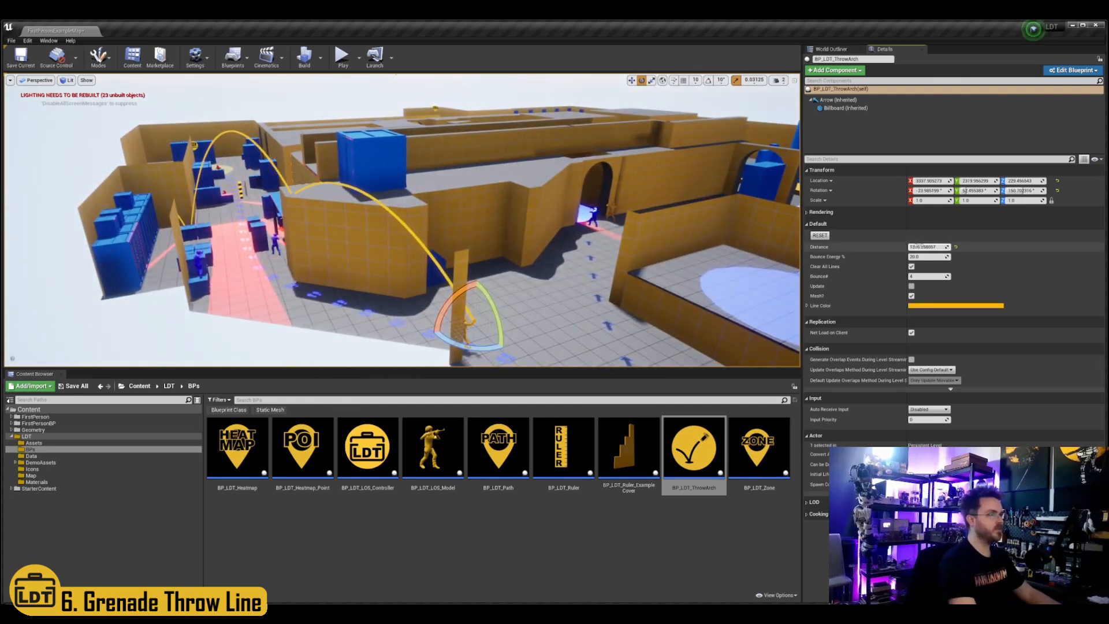
Turn the thrower slightly towards the building and adjust its Bounce Energy to about 29.4.
{"action": "left_click_drag", "start_coordinate": [480, 349], "coordinate": [446, 346]}
{"action": "left_click", "coordinate": [927, 256]}
{"action": "type", "text": "44"}
{"action": "key", "text": "Return"}
{"action": "right_click_drag", "start_coordinate": [651, 285], "coordinate": [693, 332]}
{"action": "left_click_drag", "start_coordinate": [927, 256], "coordinate": [892, 257]}
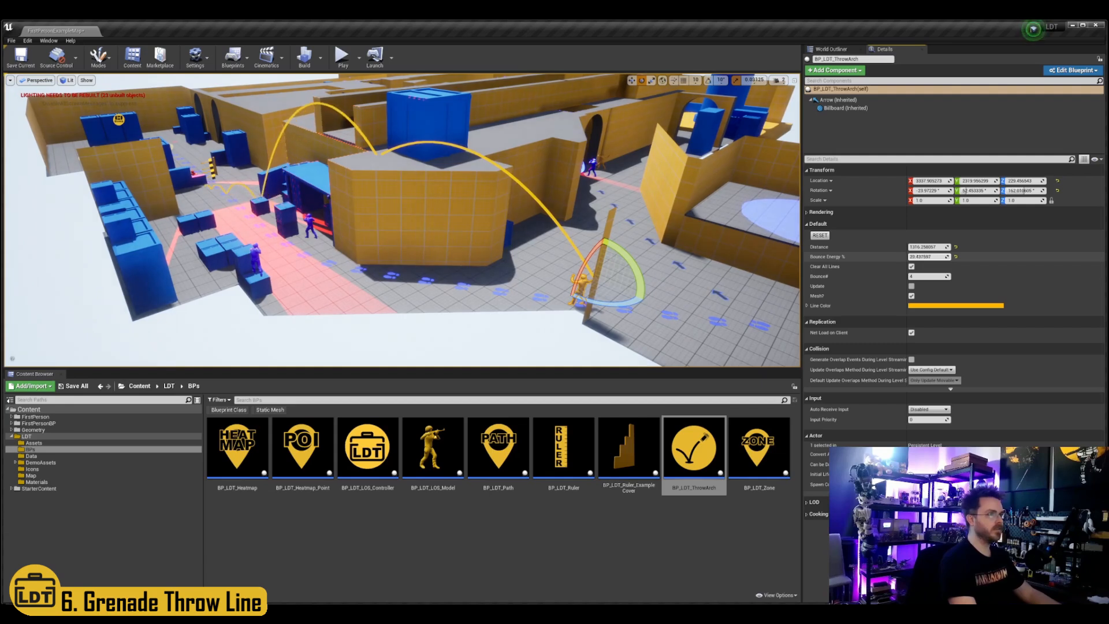
Check how the throw line bounces over the building, and set its Line Color to blue.
{"action": "key", "text": "w"}
{"action": "right_click_drag", "start_coordinate": [653, 248], "coordinate": [580, 274]}
{"action": "right_click_drag", "start_coordinate": [368, 331], "coordinate": [439, 309]}
{"action": "key", "text": "s"}
{"action": "right_click_drag", "start_coordinate": [295, 308], "coordinate": [265, 308]}
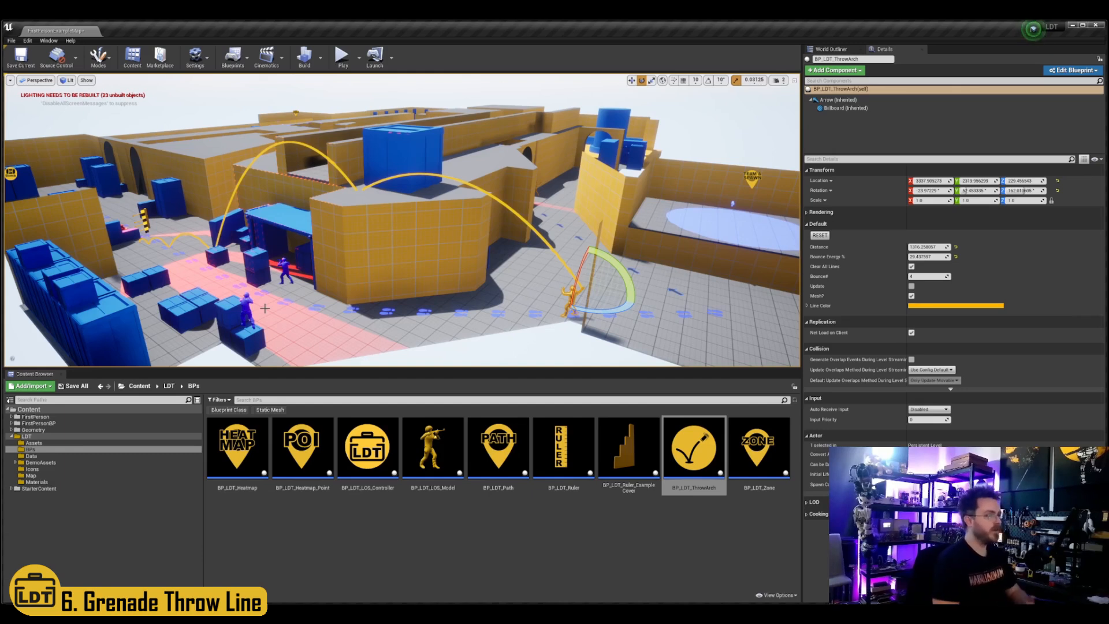
{"action": "key", "text": "d"}
{"action": "right_click_drag", "start_coordinate": [398, 207], "coordinate": [347, 203]}
{"action": "key", "text": "w"}
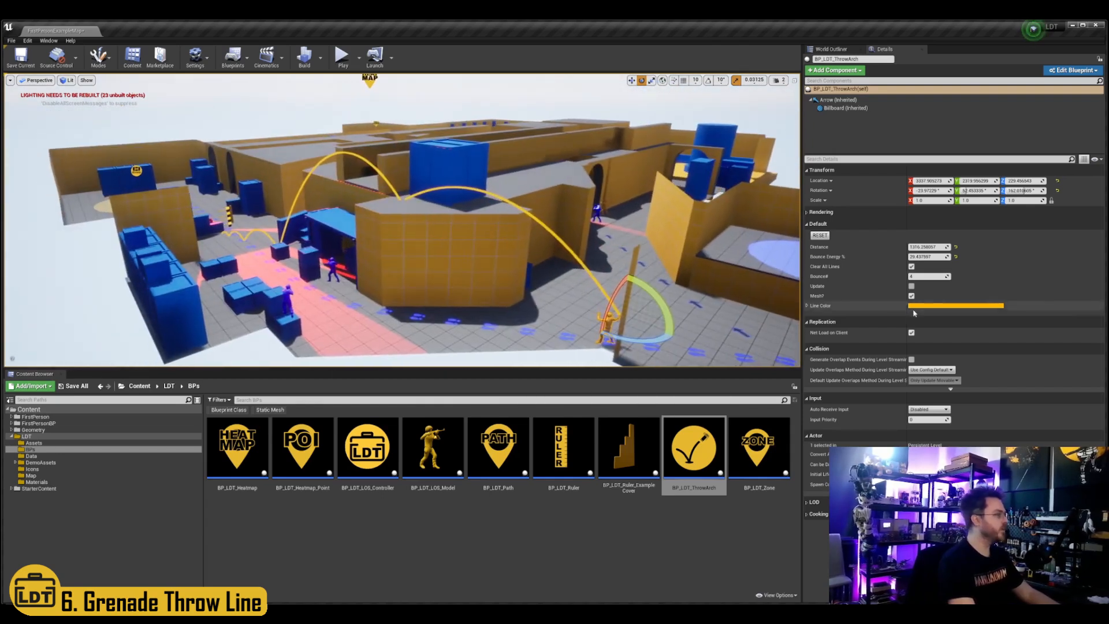
{"action": "left_click", "coordinate": [929, 308]}
{"action": "left_click_drag", "start_coordinate": [994, 378], "coordinate": [954, 347]}
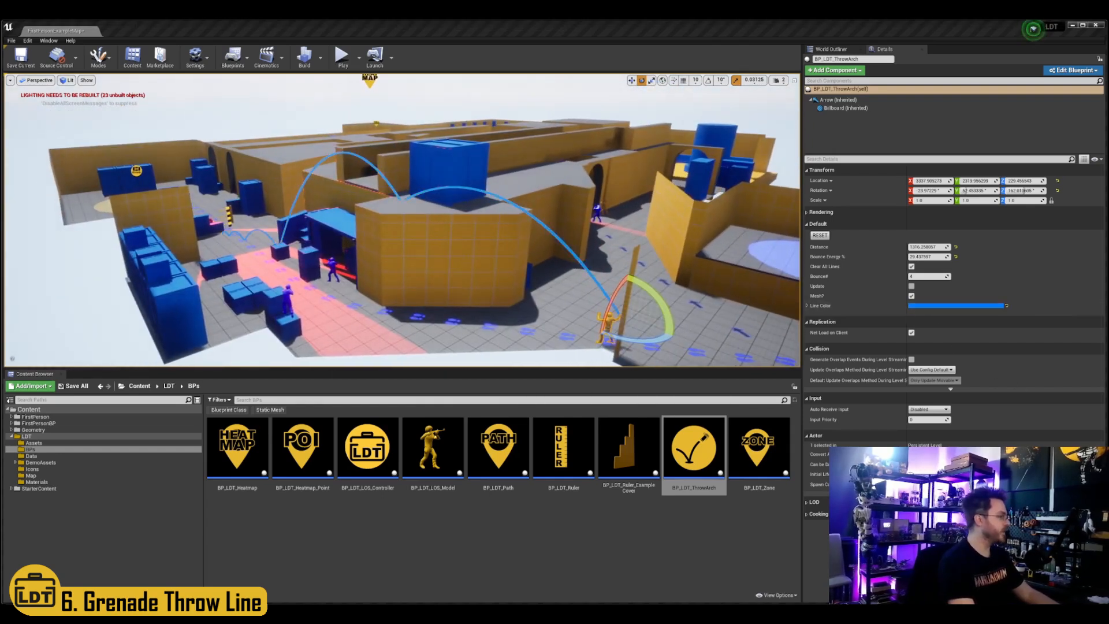
Move the large blue box on the building's roof sideways into the path of the throw line.
{"action": "key", "text": "w"}
{"action": "key", "text": "d"}
{"action": "right_click_drag", "start_coordinate": [595, 215], "coordinate": [548, 223]}
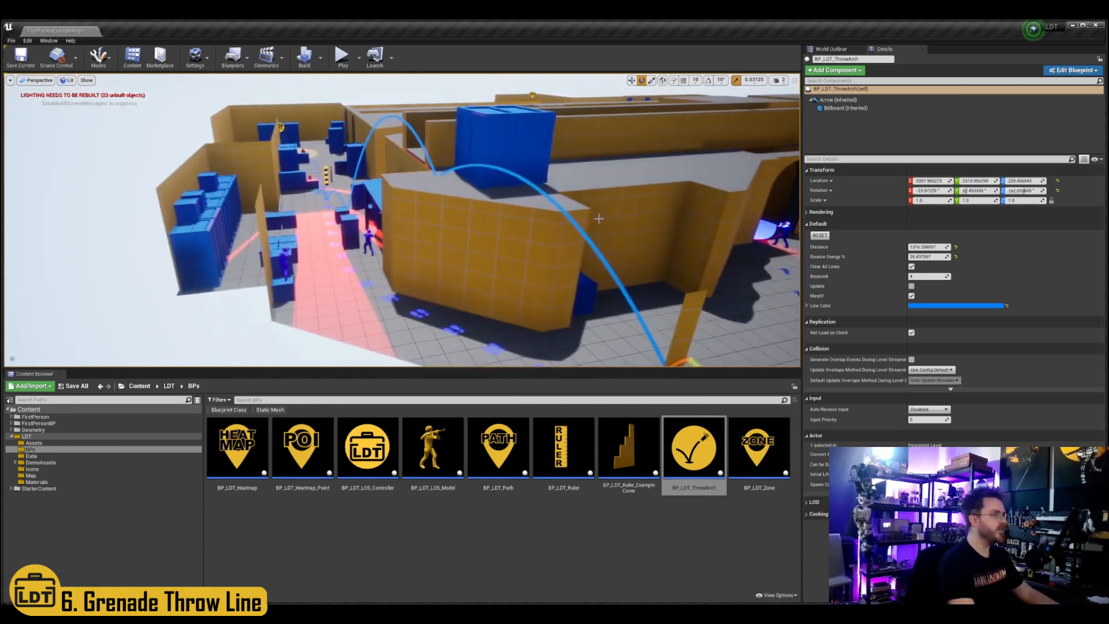
{"action": "left_click", "coordinate": [514, 142]}
{"action": "key", "text": "s"}
{"action": "right_click_drag", "start_coordinate": [514, 142], "coordinate": [513, 119]}
{"action": "key", "text": "d"}
{"action": "key", "text": "w"}
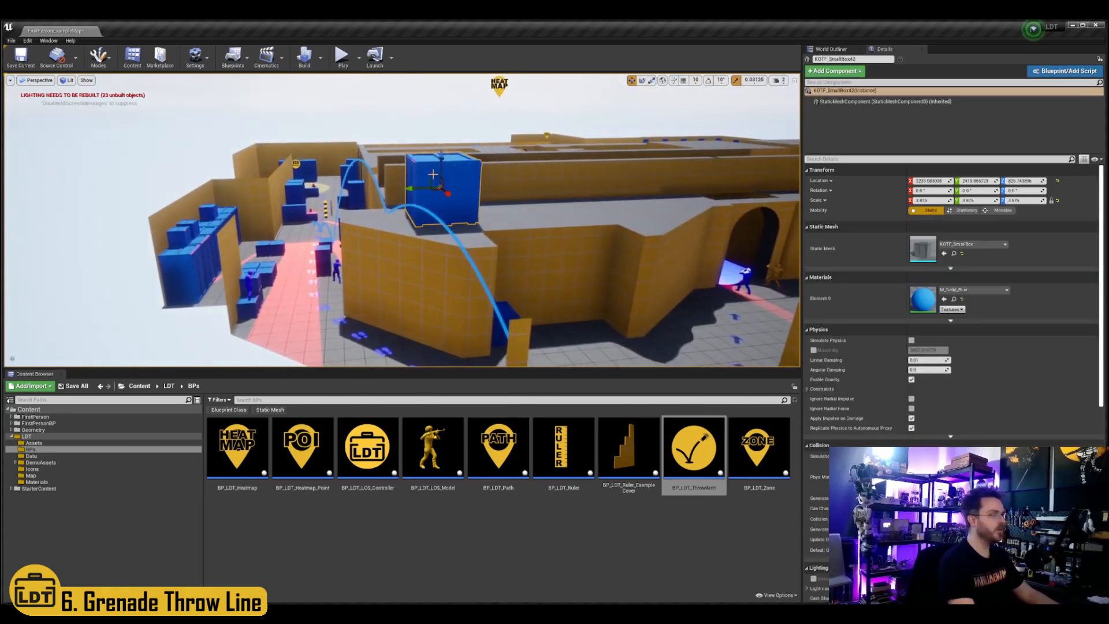
{"action": "right_click_drag", "start_coordinate": [439, 186], "coordinate": [437, 187]}
{"action": "key", "text": "a"}
{"action": "left_click_drag", "start_coordinate": [437, 186], "coordinate": [386, 187]}
{"action": "right_click_drag", "start_coordinate": [386, 186], "coordinate": [403, 247]}
Turn on Update for the throw arch beside the wall to recalculate its line against the moved box.
{"action": "left_click", "coordinate": [501, 196]}
{"action": "right_click_drag", "start_coordinate": [501, 196], "coordinate": [502, 166]}
{"action": "key", "text": "s"}
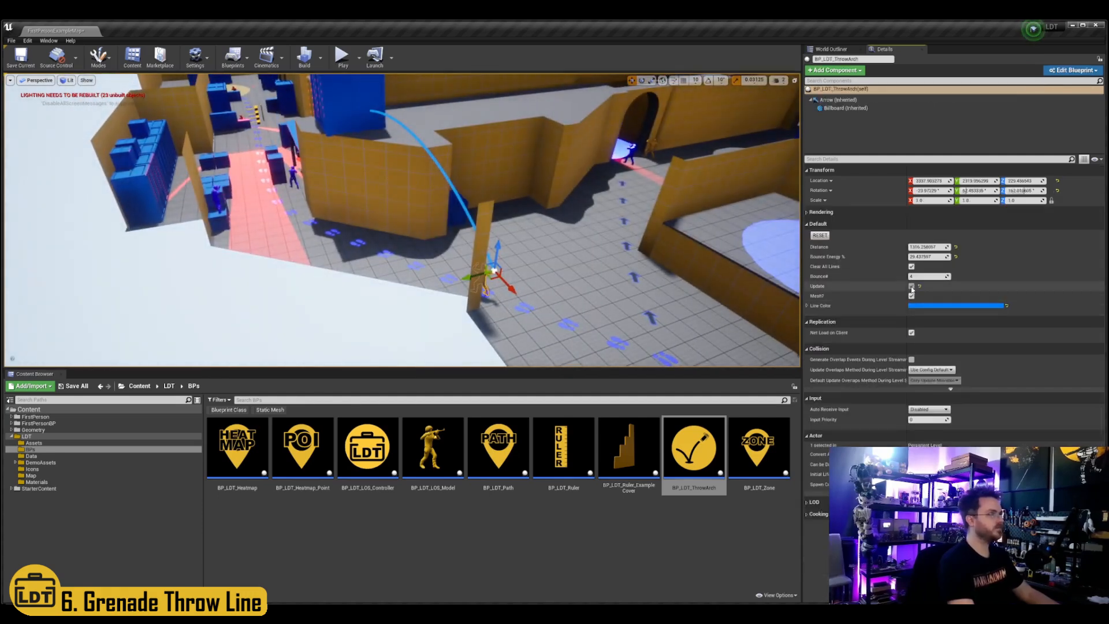
{"action": "mouse_move", "coordinate": [577, 236]}
{"action": "right_mouse_down"}
{"action": "mouse_move", "coordinate": [578, 212]}
{"action": "mouse_move", "coordinate": [590, 229]}
{"action": "right_mouse_up"}
{"action": "key", "text": "a"}
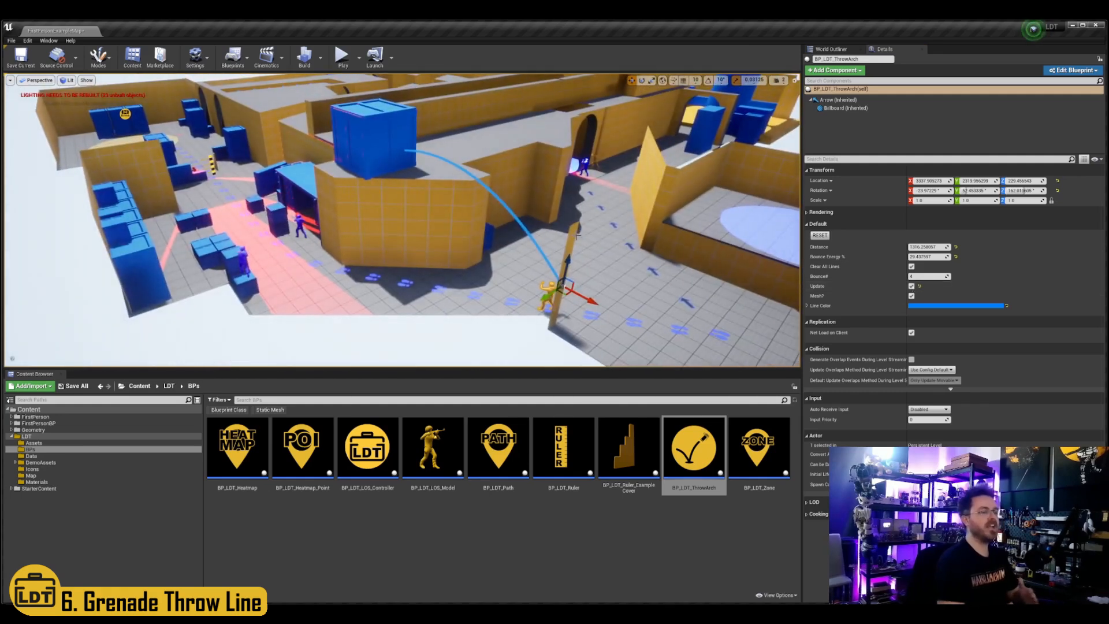
Move the large blue box back out of the throw line's path and refresh the throw arch's line with Update.
{"action": "left_click", "coordinate": [372, 157]}
{"action": "left_click_drag", "start_coordinate": [354, 147], "coordinate": [397, 134]}
{"action": "left_click", "coordinate": [547, 289]}
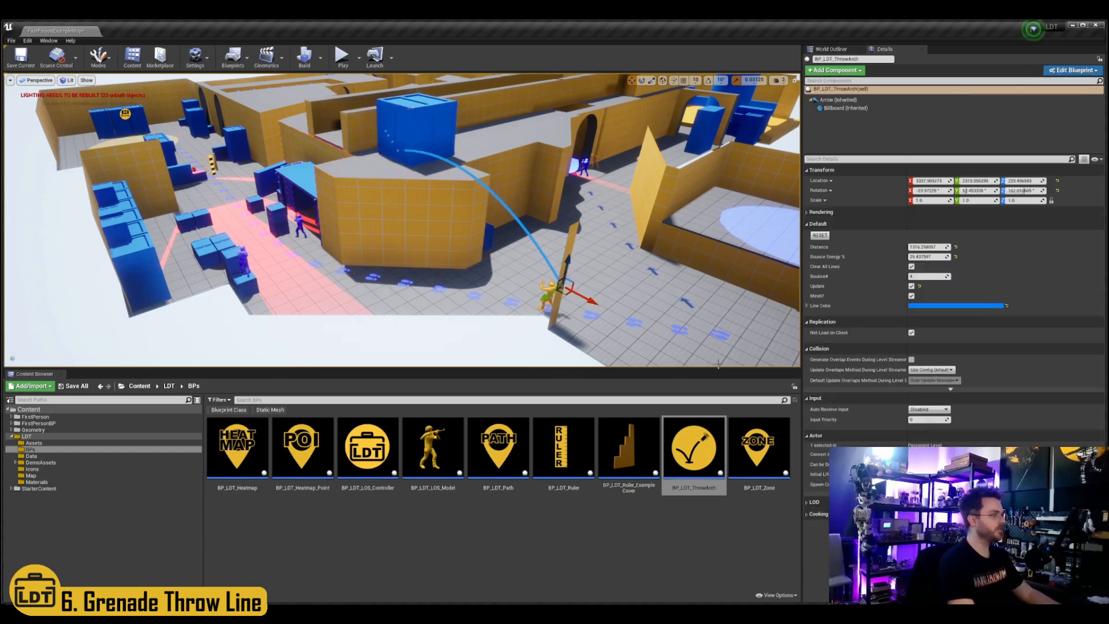
{"action": "left_click", "coordinate": [911, 286]}
{"action": "right_click_drag", "start_coordinate": [733, 330], "coordinate": [722, 309]}
Turn off Clear All Lines for both the throw arch beside the wall and the one at the corridor.
{"action": "left_click", "coordinate": [912, 267]}
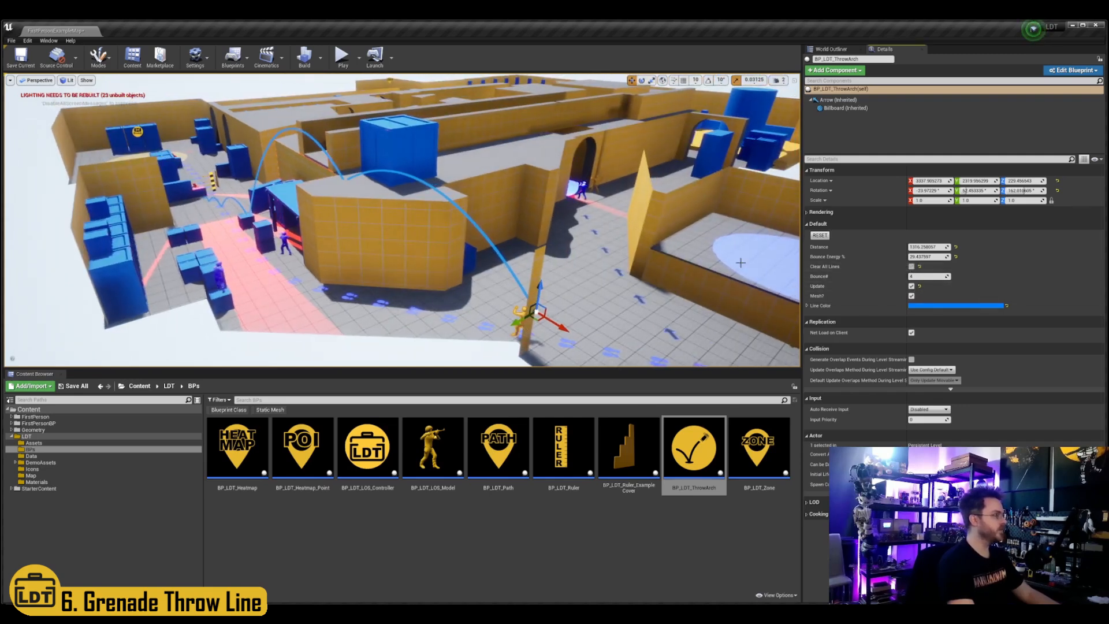
{"action": "left_click", "coordinate": [594, 183]}
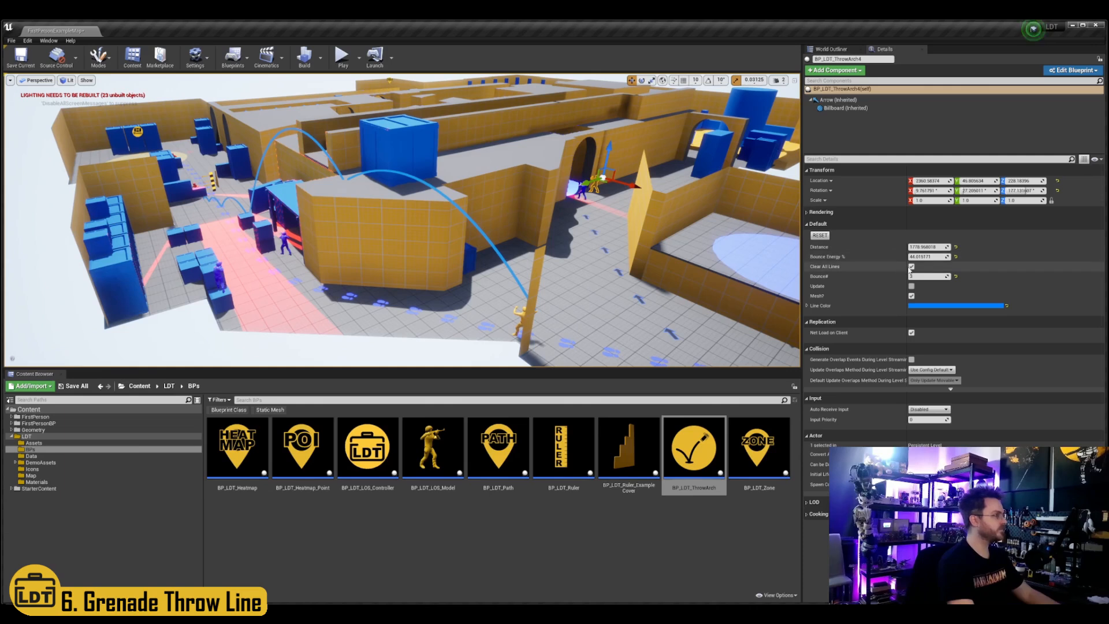
{"action": "key", "text": "w"}
{"action": "right_click_drag", "start_coordinate": [613, 285], "coordinate": [592, 318]}
{"action": "key", "text": "s"}
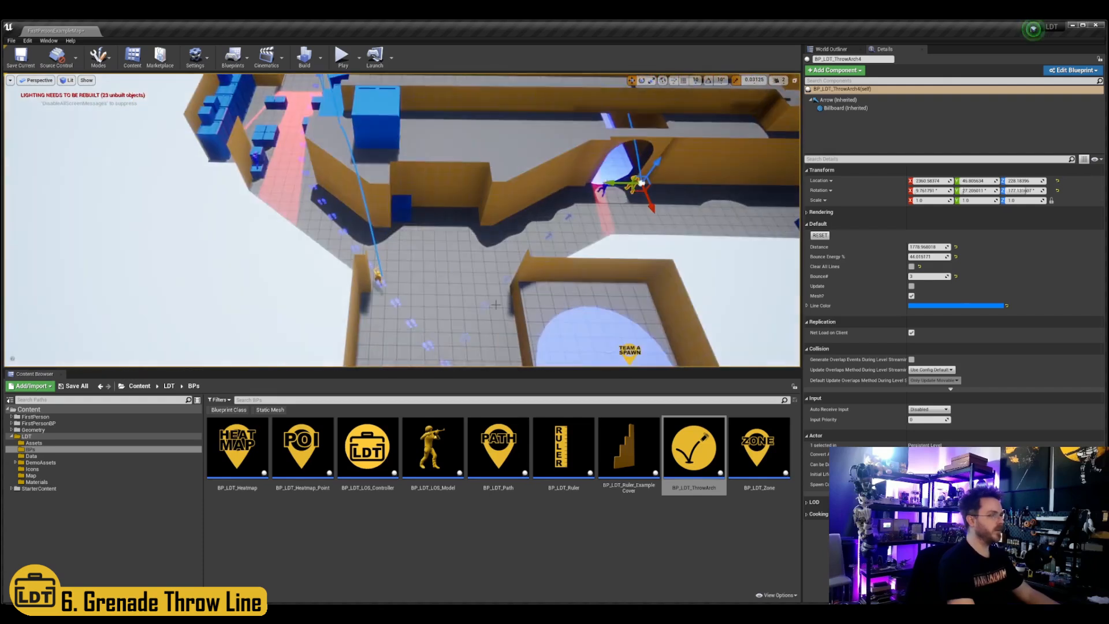
Move the thrower beside the wall sideways with Clear All Lines off to accumulate throw lines, and undo the move.
{"action": "left_click", "coordinate": [376, 278]}
{"action": "left_click_drag", "start_coordinate": [366, 276], "coordinate": [216, 279]}
{"action": "right_click_drag", "start_coordinate": [297, 285], "coordinate": [248, 263]}
{"action": "key", "text": "ctrl+z"}
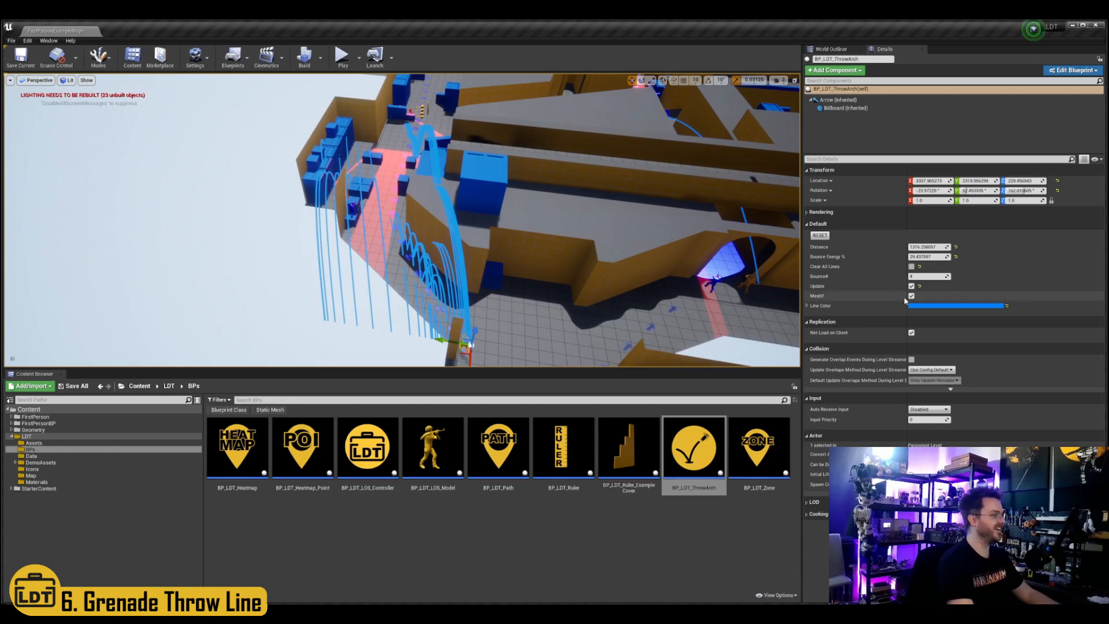
Reset the accumulated throw lines, toggle Update to redraw the throw line, and clear the selection.
{"action": "left_click", "coordinate": [820, 235]}
{"action": "right_click_drag", "start_coordinate": [606, 270], "coordinate": [617, 280]}
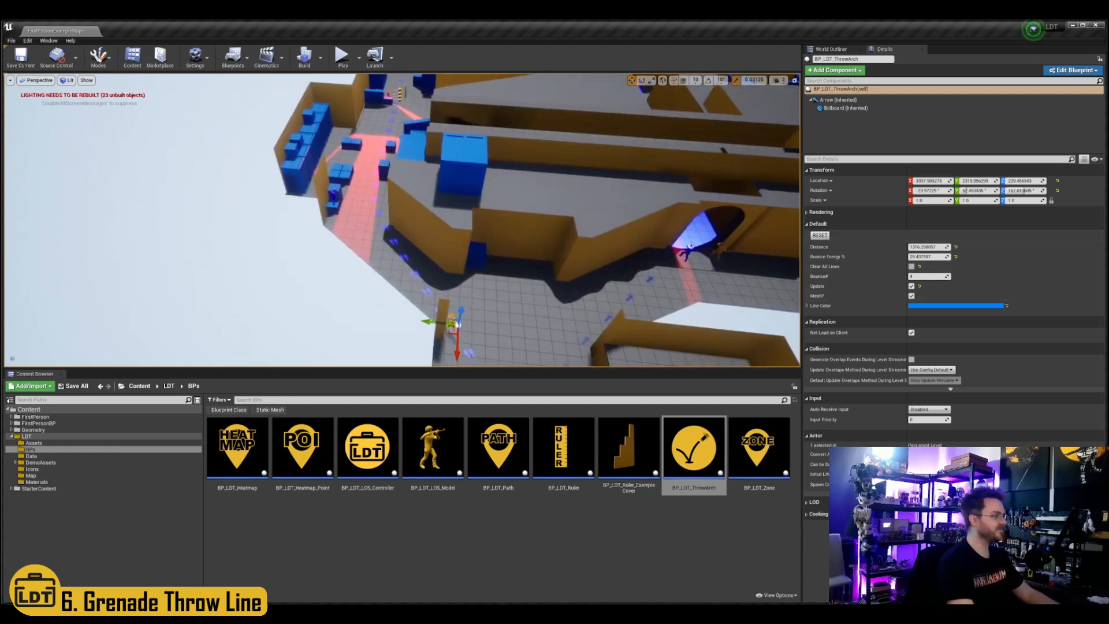
{"action": "right_click_drag", "start_coordinate": [724, 255], "coordinate": [745, 246]}
{"action": "left_click", "coordinate": [700, 251]}
{"action": "left_click", "coordinate": [912, 286]}
{"action": "mouse_move", "coordinate": [683, 312]}
{"action": "right_mouse_down"}
{"action": "mouse_move", "coordinate": [774, 306]}
{"action": "mouse_move", "coordinate": [706, 317]}
{"action": "mouse_move", "coordinate": [733, 315]}
{"action": "mouse_move", "coordinate": [701, 337]}
{"action": "mouse_move", "coordinate": [706, 369]}
{"action": "mouse_move", "coordinate": [688, 294]}
{"action": "mouse_move", "coordinate": [693, 353]}
{"action": "mouse_move", "coordinate": [693, 315]}
{"action": "mouse_move", "coordinate": [688, 303]}
{"action": "mouse_move", "coordinate": [688, 328]}
{"action": "mouse_move", "coordinate": [686, 302]}
{"action": "mouse_move", "coordinate": [673, 310]}
{"action": "right_mouse_up"}
{"action": "key", "text": "Escape"}
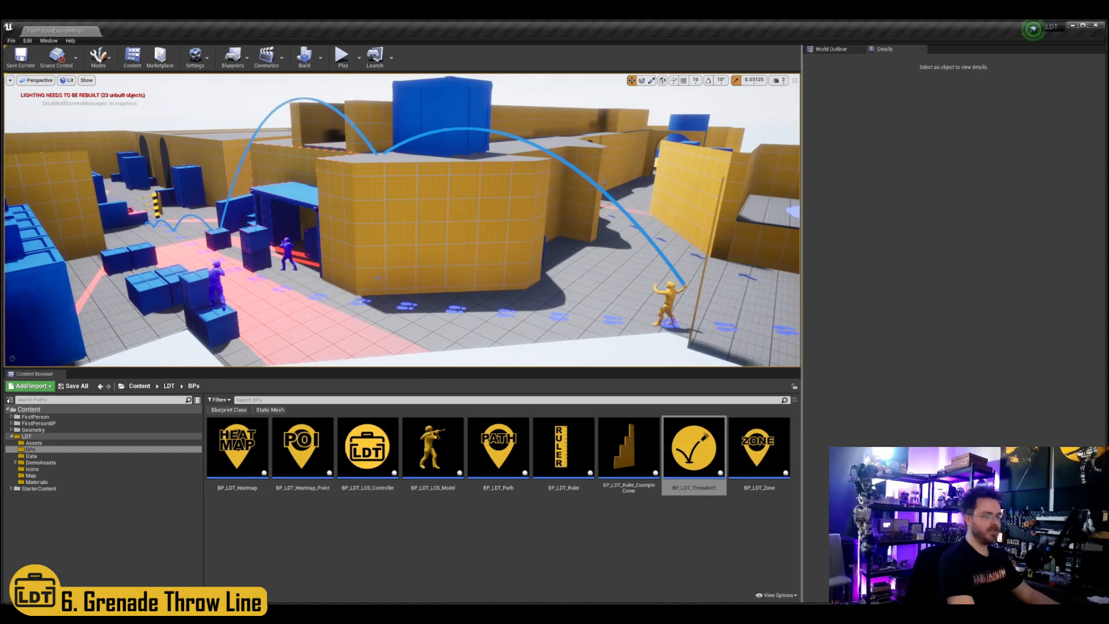